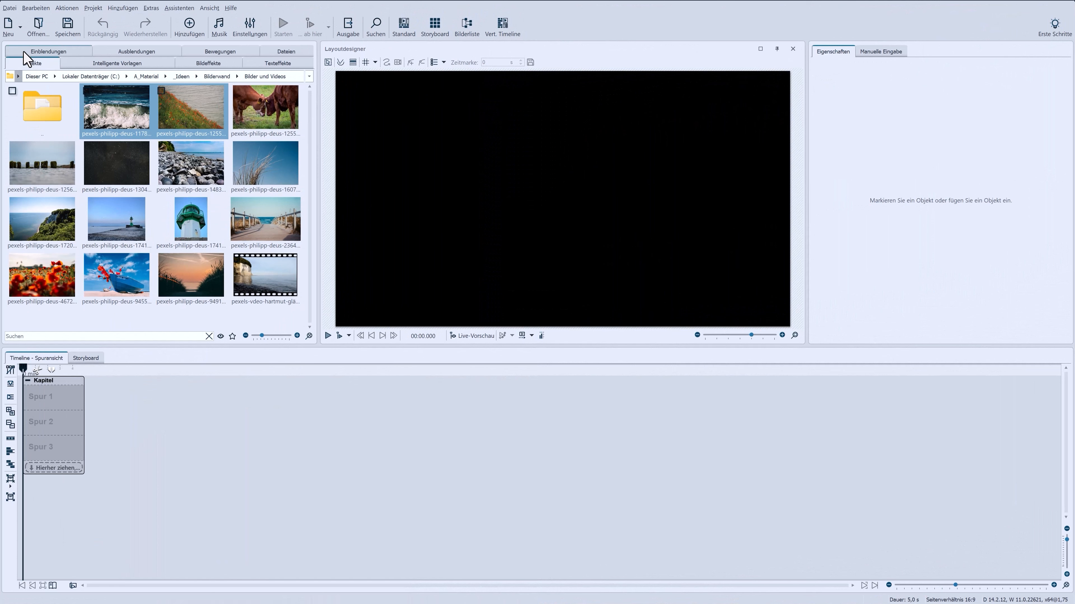
# Step: Add the Layout object effect from Objekt-Effekte to the first track of the chapter
pyautogui.scroll(-5, 97, 249)
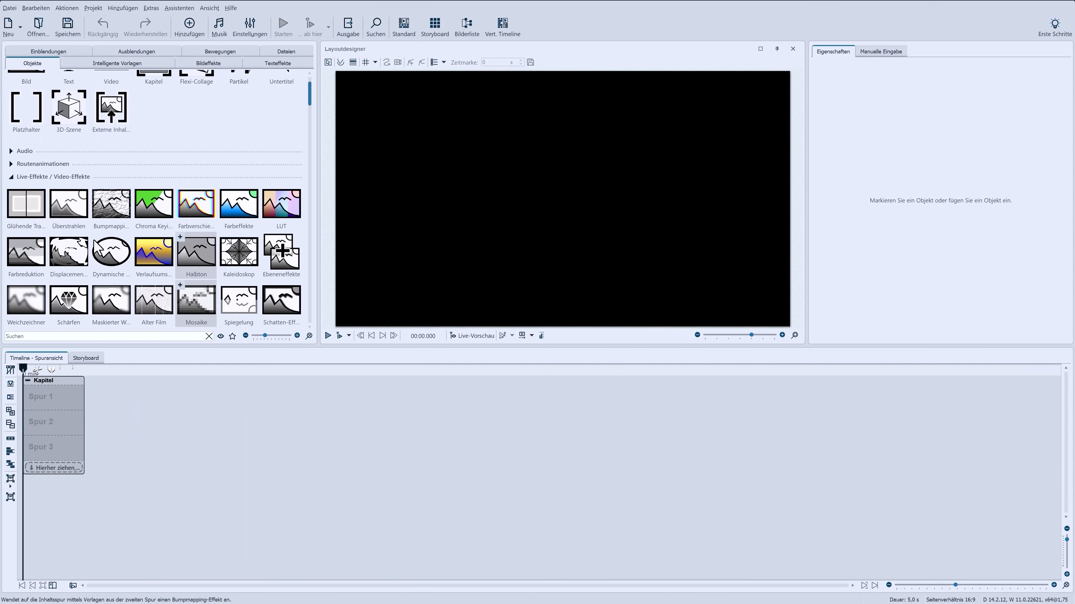
pyautogui.scroll(-1, 94, 239)
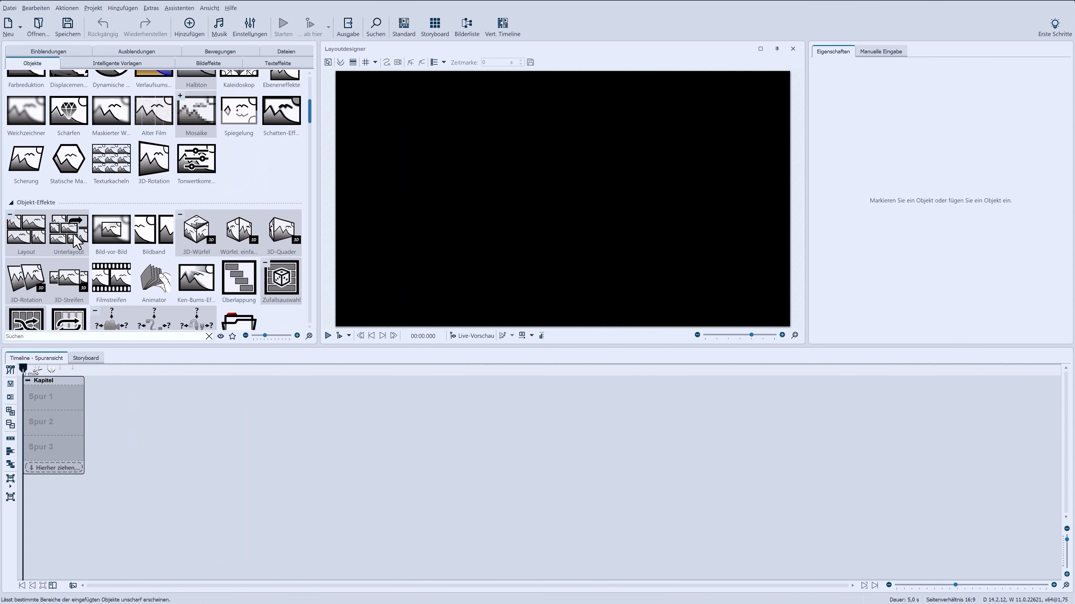
pyautogui.click(27, 235)
pyautogui.moveTo(28, 240); pyautogui.dragTo(79, 411)
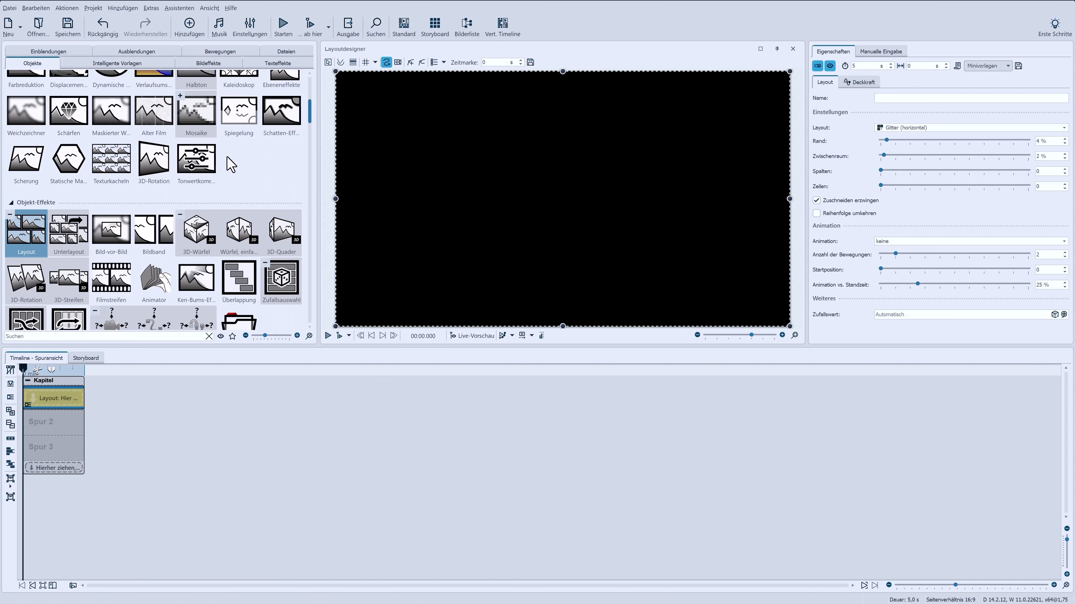
# Step: Insert all pictures and the video from the folder into the Layout effect and stack them on separate tracks, starting simultaneously
pyautogui.click(296, 55)
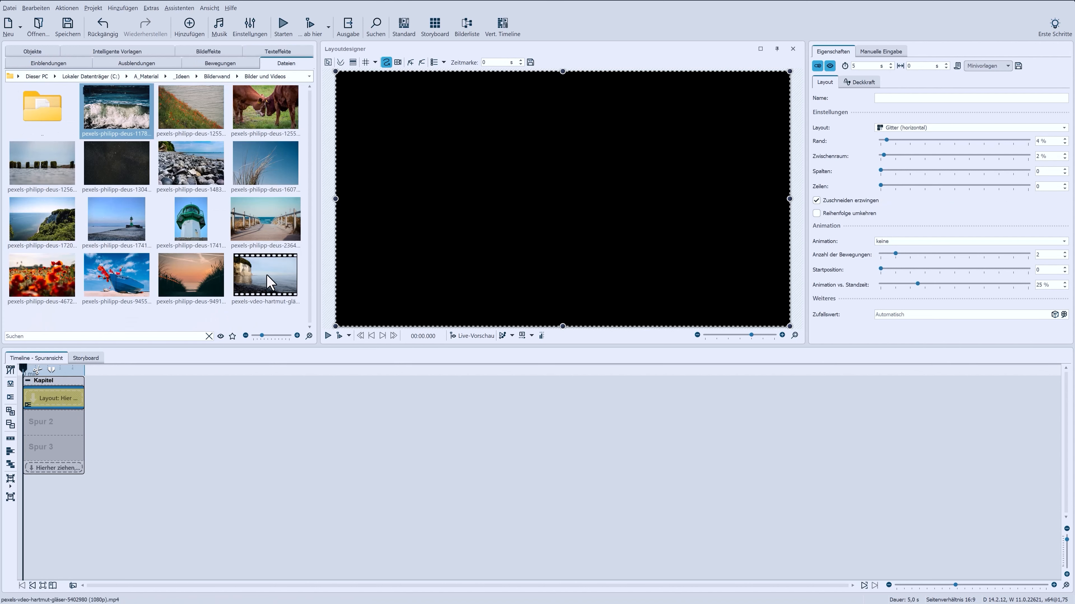
pyautogui.keyDown('shift'); pyautogui.click(254, 269); pyautogui.keyUp('shift')
pyautogui.moveTo(120, 373); pyautogui.dragTo(60, 398)
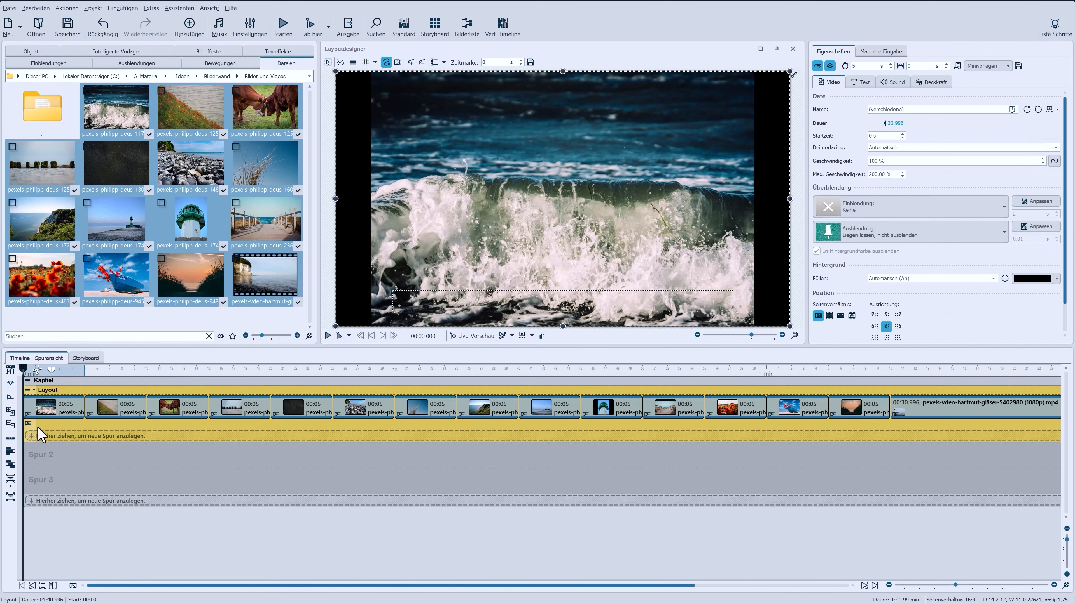
pyautogui.click(10, 453)
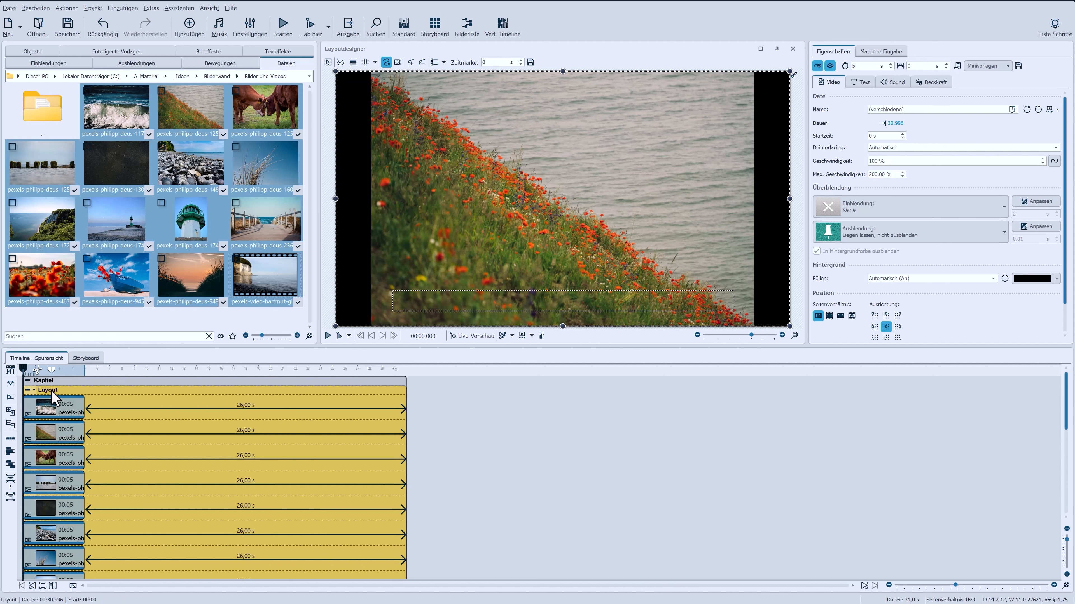
# Step: Set the Layout effect's Zwischenraum to 4 %, keeping the Gitter (horizontal) arrangement
pyautogui.click(51, 393)
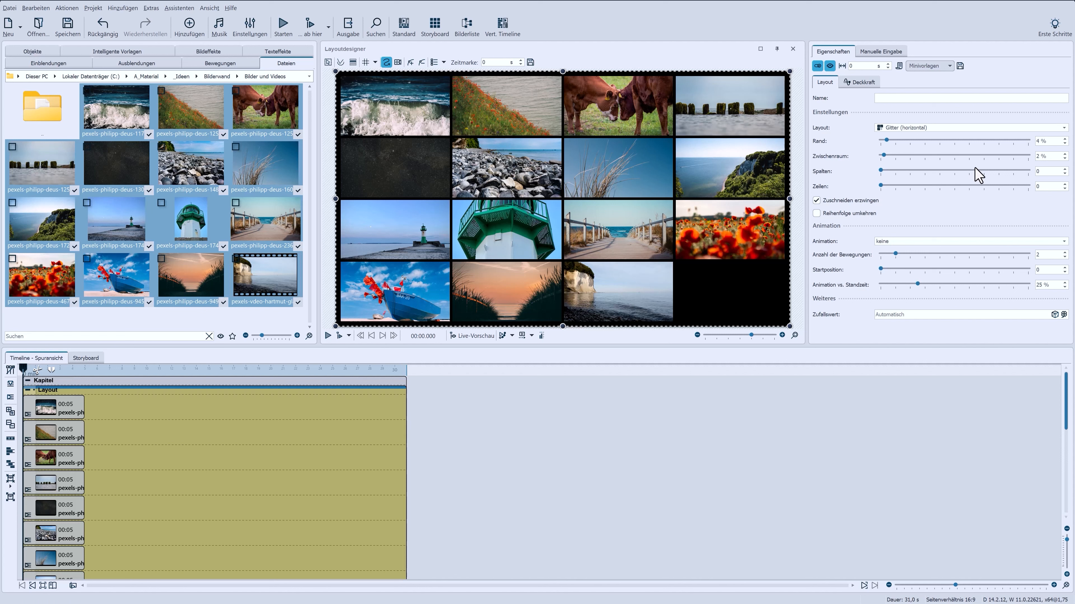
pyautogui.click(982, 128)
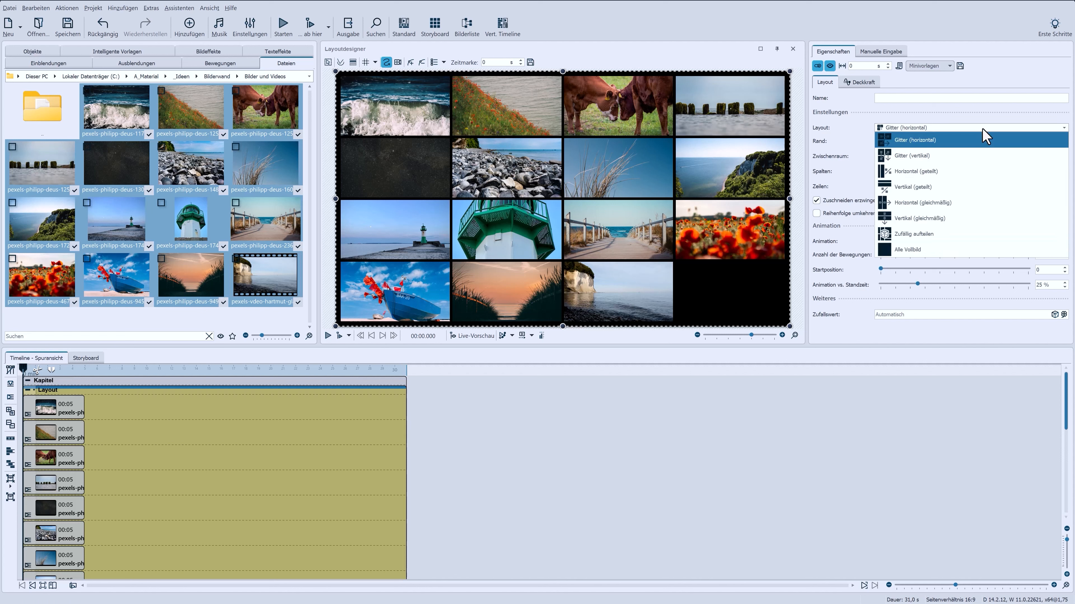
pyautogui.click(982, 129)
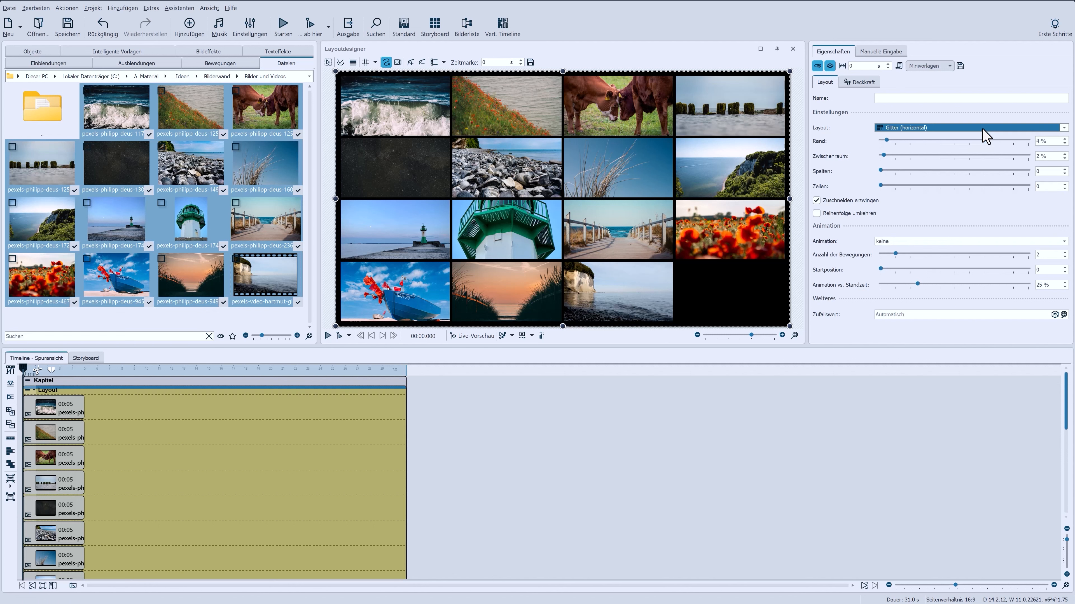
pyautogui.click(1064, 154)
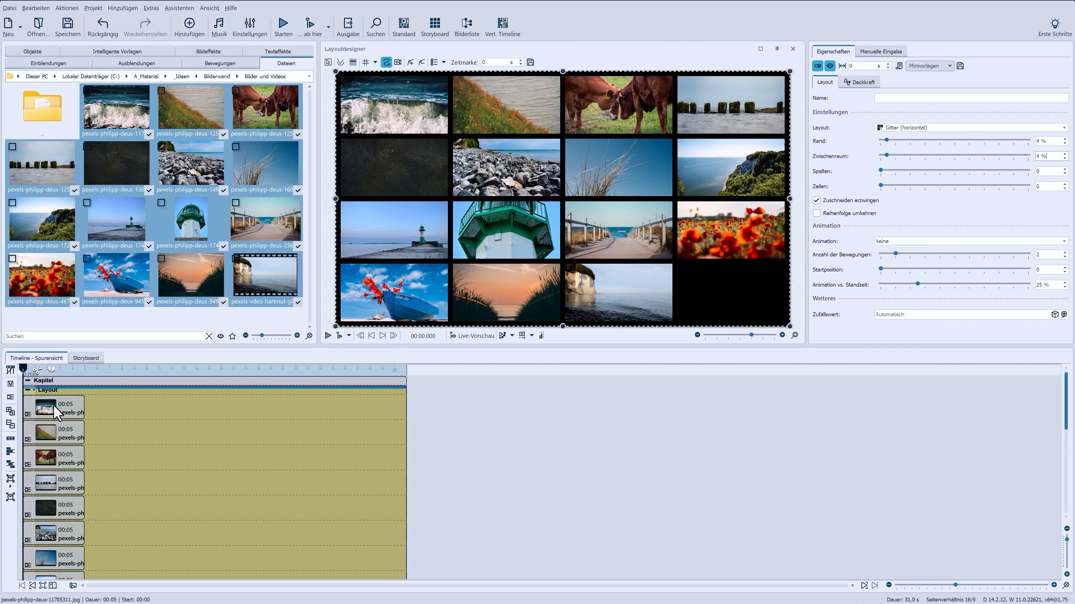
# Step: Try the Zufällig aufteilen arrangement on the Layout effect and switch back to Gitter (horizontal)
pyautogui.click(55, 413)
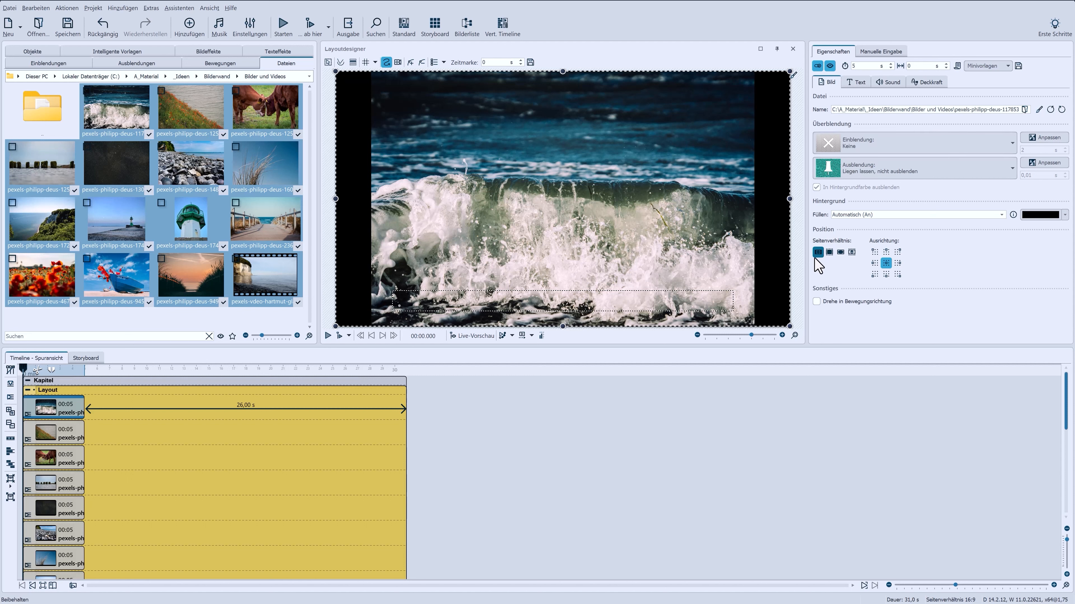
pyautogui.click(87, 397)
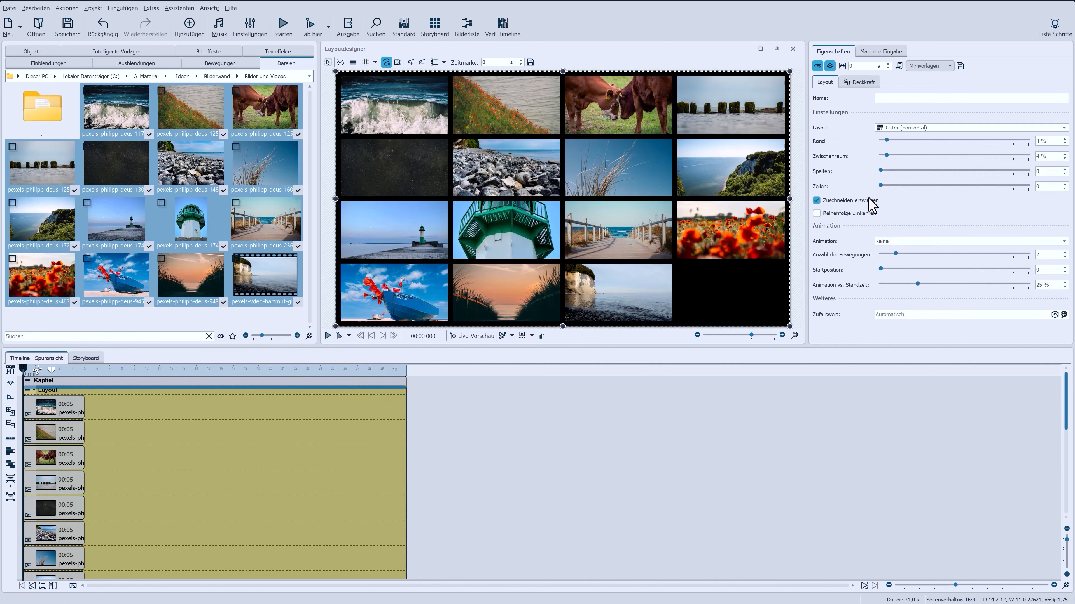
pyautogui.click(961, 128)
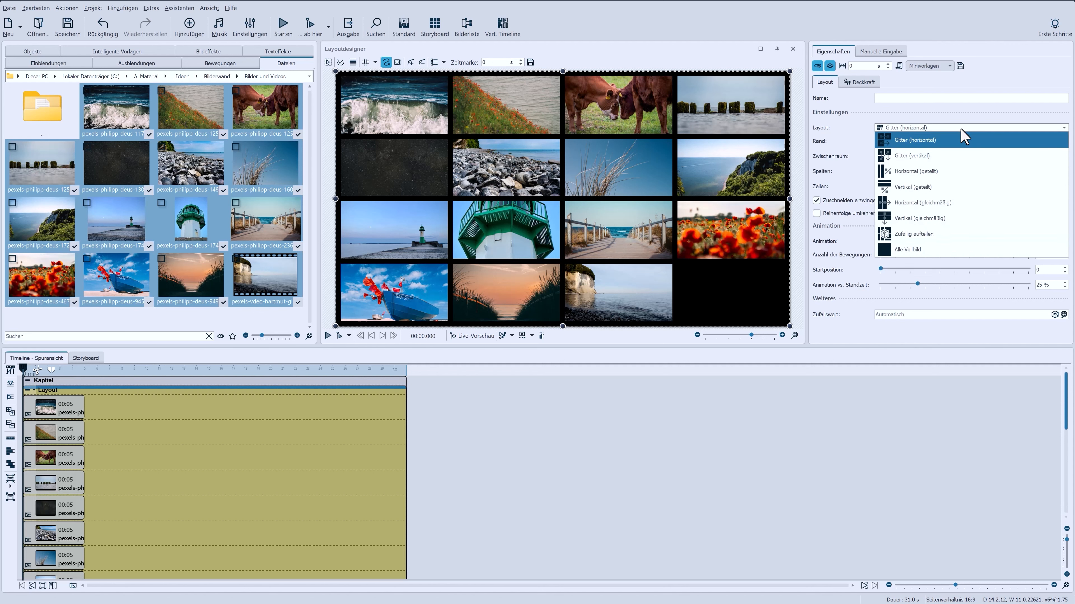
pyautogui.click(904, 234)
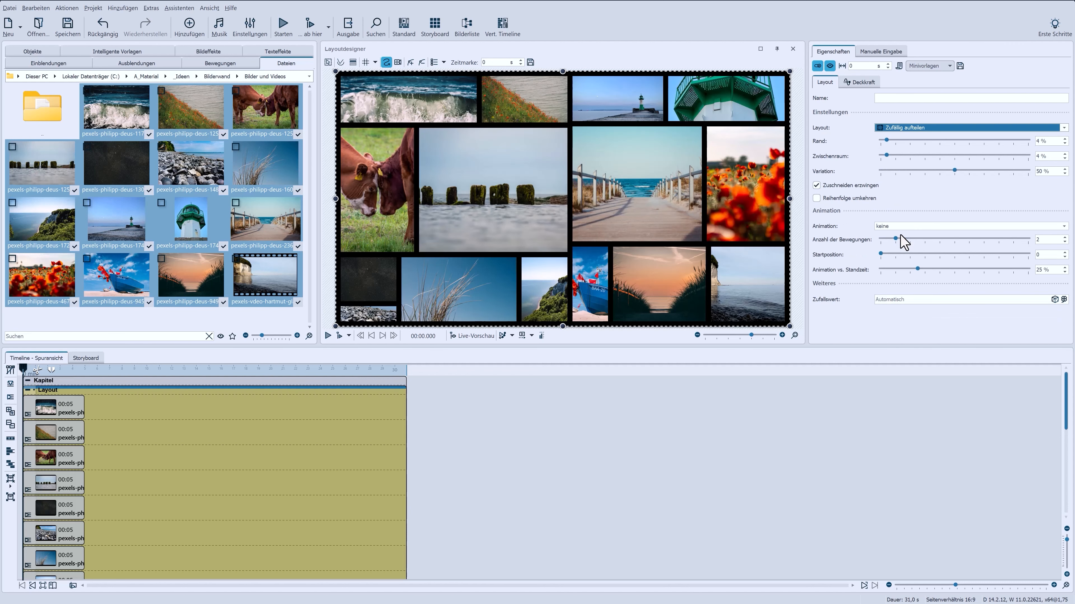
pyautogui.click(942, 128)
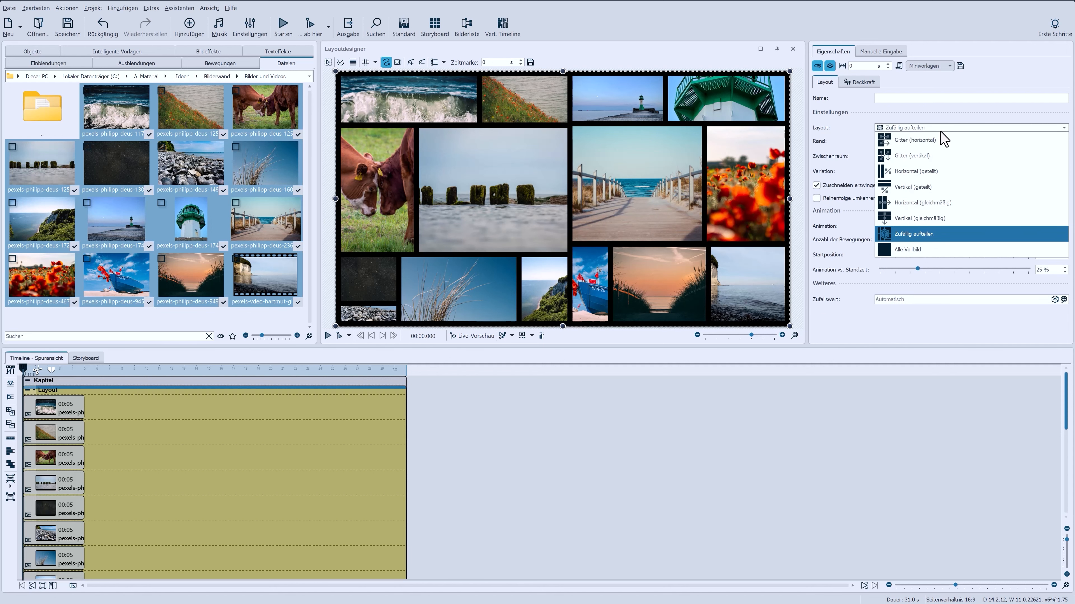
pyautogui.click(937, 139)
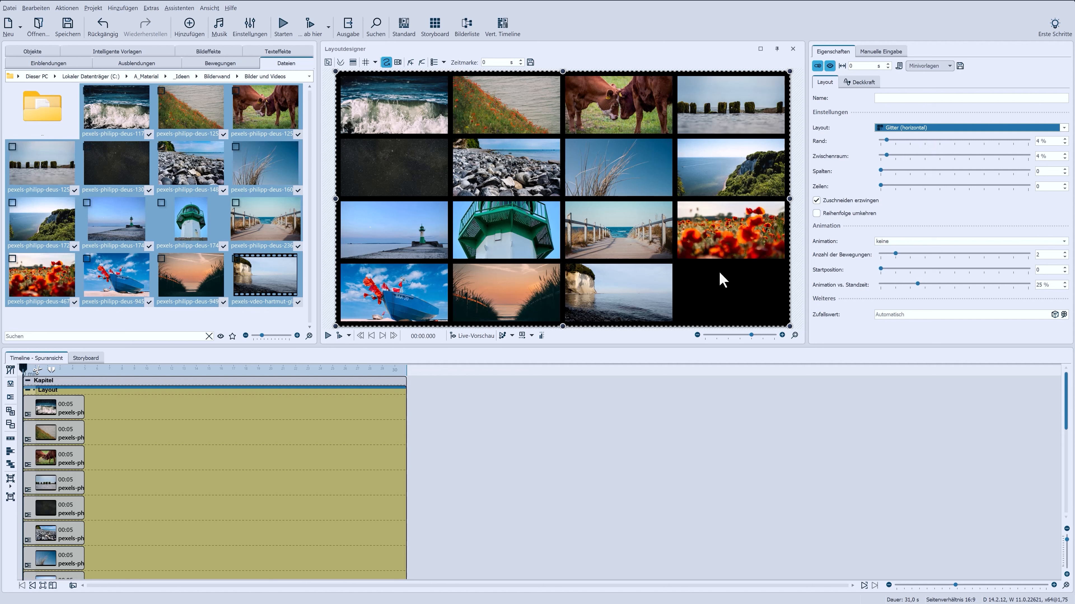
# Step: Find the dynamic Rechteck shape with the search term "Recht" and insert it as the fourth element of the Layout effect
pyautogui.click(26, 51)
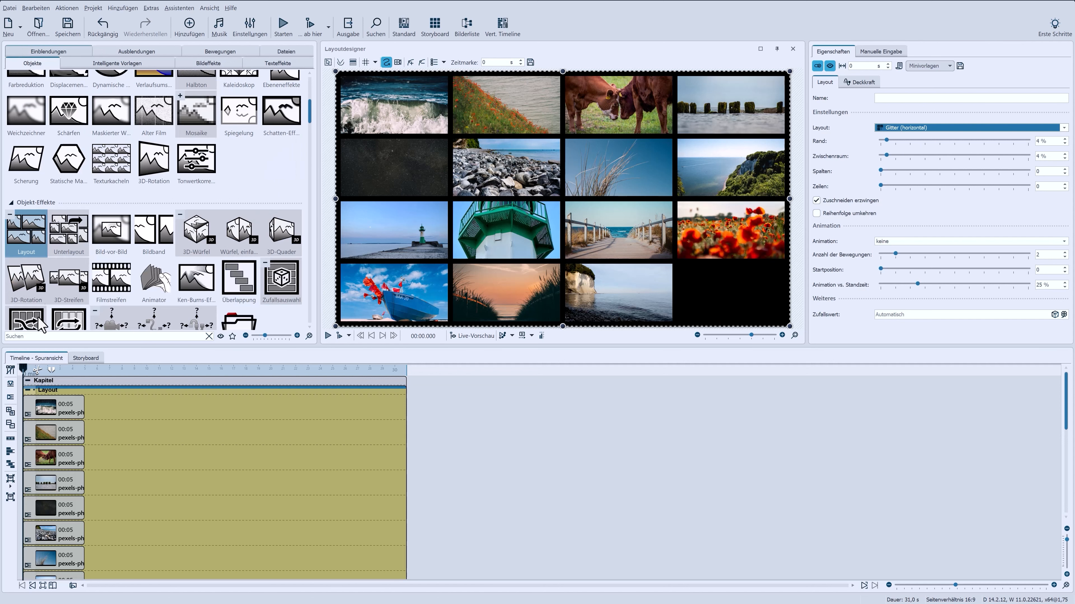
pyautogui.click(22, 336)
pyautogui.write('R')
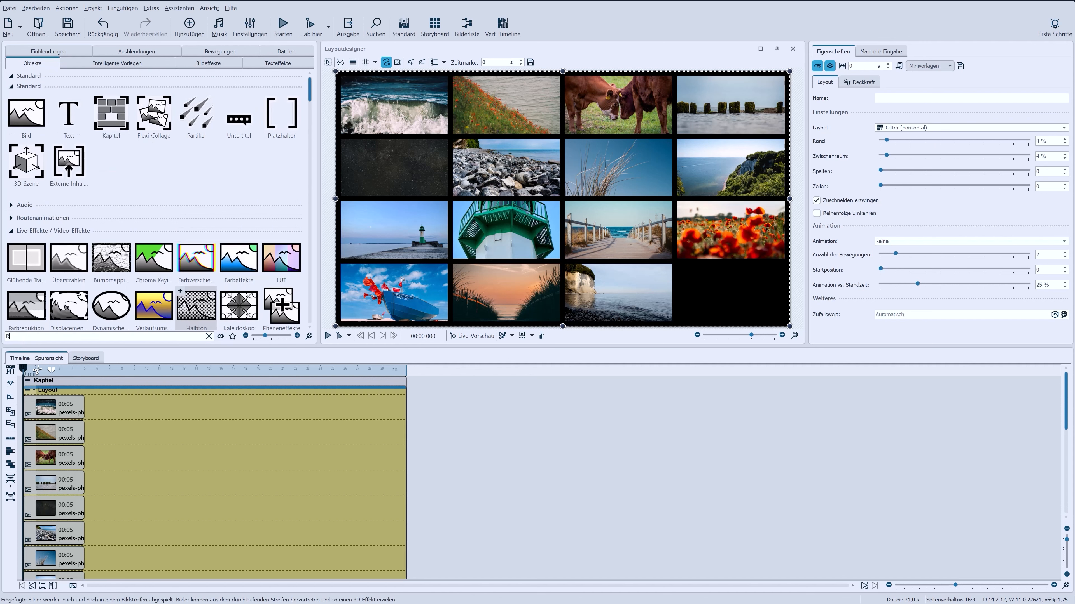
pyautogui.write('echt')
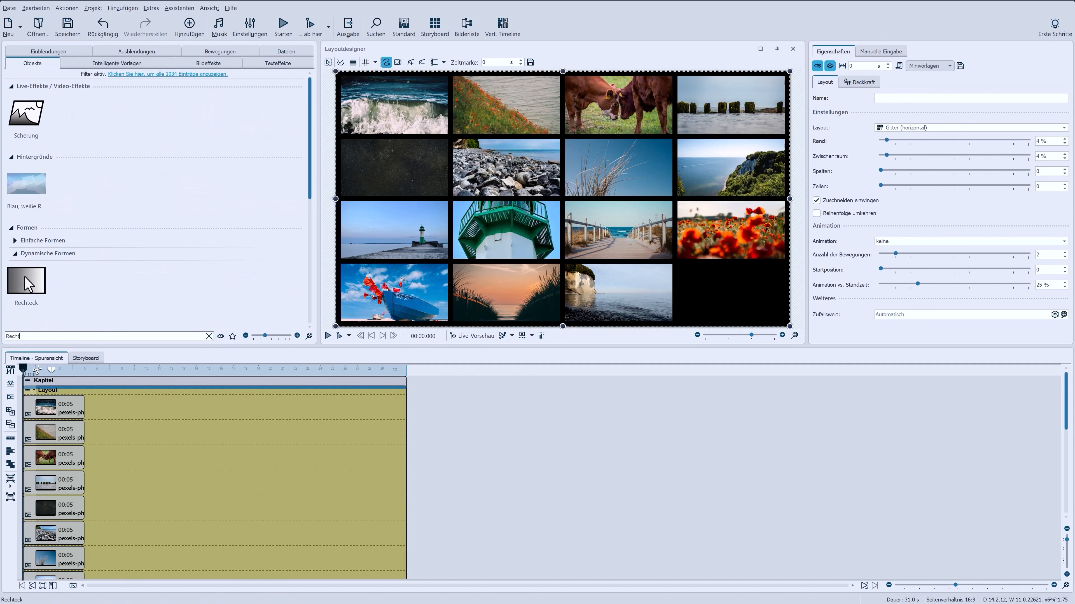
pyautogui.moveTo(26, 283); pyautogui.dragTo(53, 487)
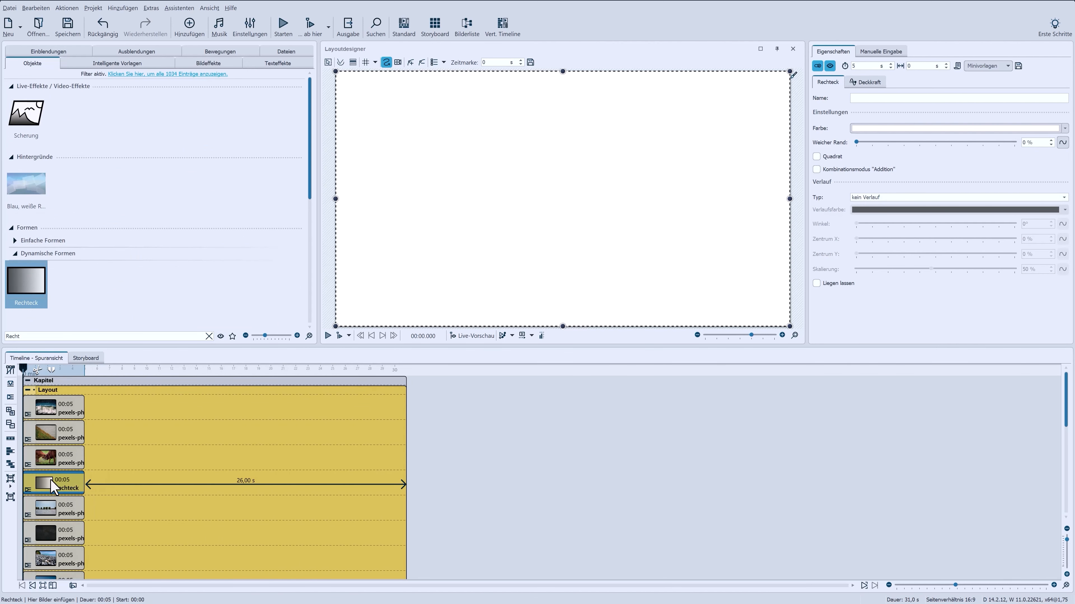
# Step: Set the rectangle's colour to light sky blue (#87CEFAFF) and show the whole picture wall
pyautogui.click(911, 129)
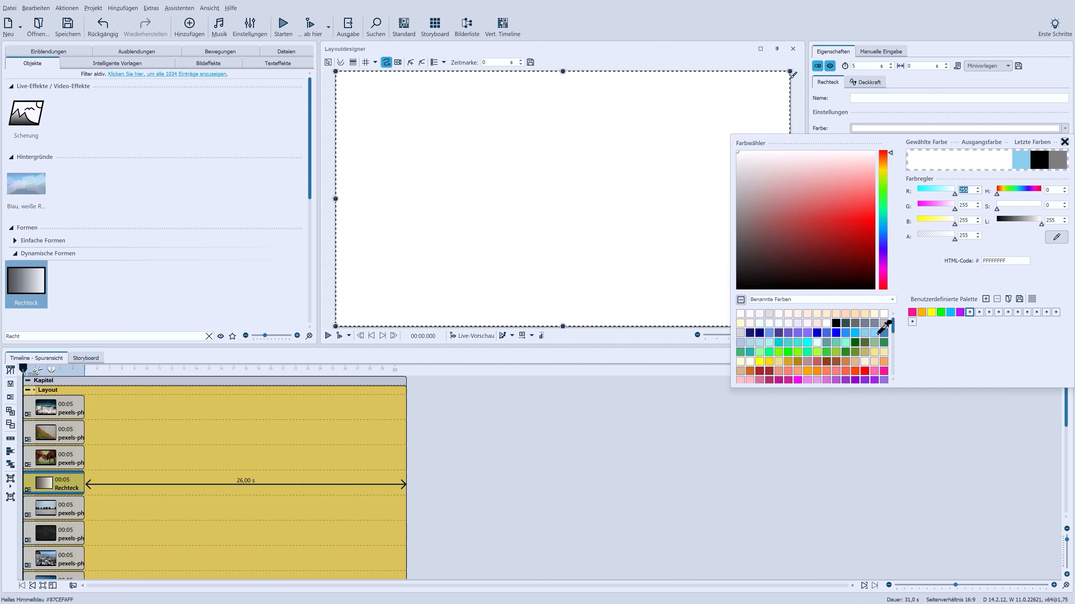
pyautogui.click(875, 333)
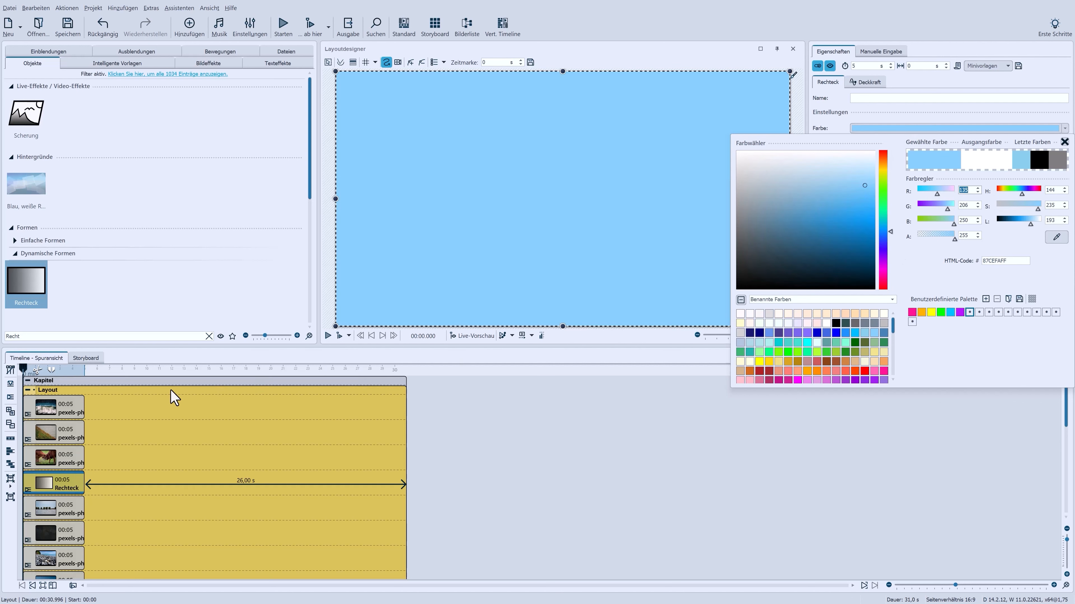
pyautogui.click(174, 397)
pyautogui.click(174, 397)
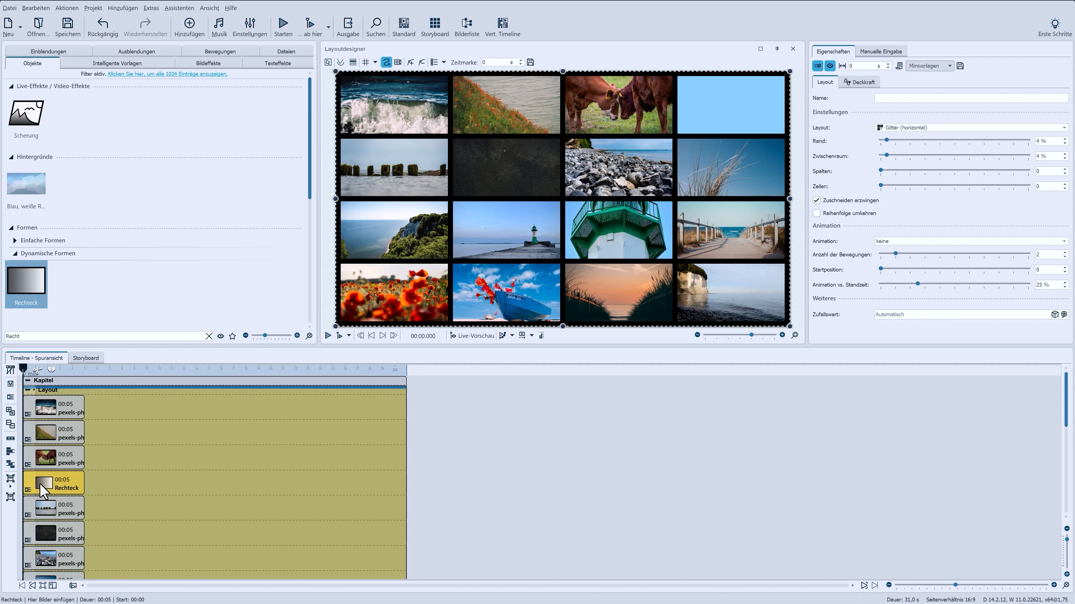
# Step: Move the blue rectangle to the fifth position in the Layout effect and check the picture wall in a full-screen preview
pyautogui.moveTo(39, 480); pyautogui.dragTo(36, 524)
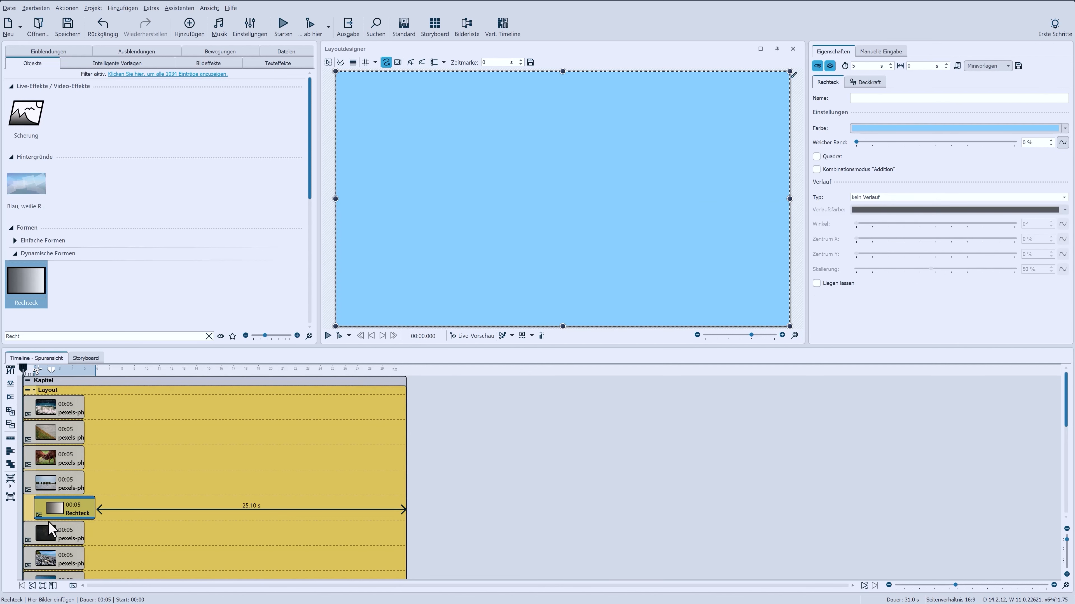
pyautogui.click(44, 392)
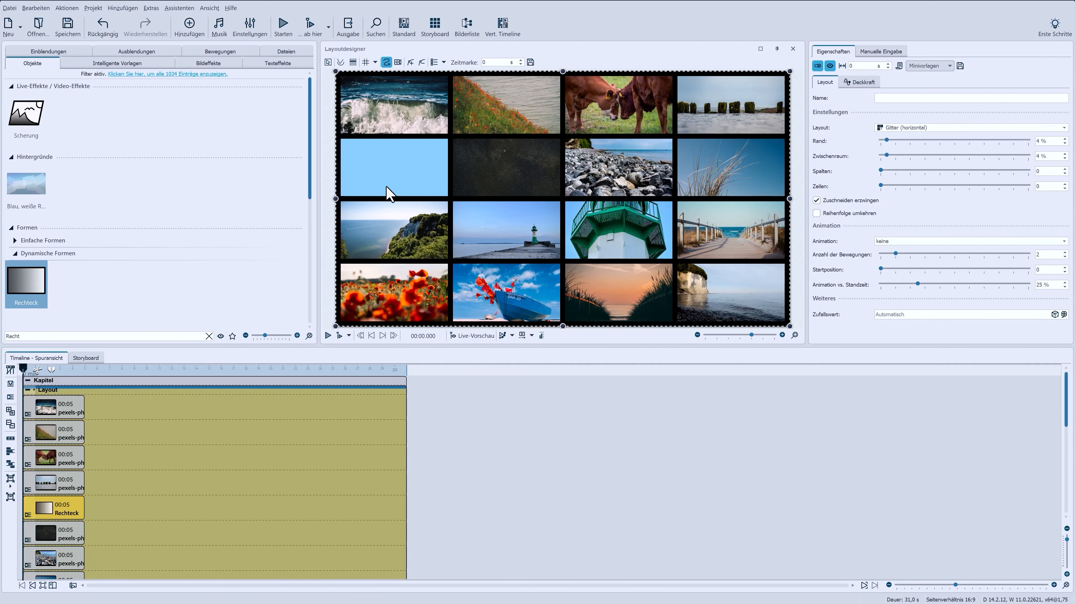
pyautogui.click(282, 26)
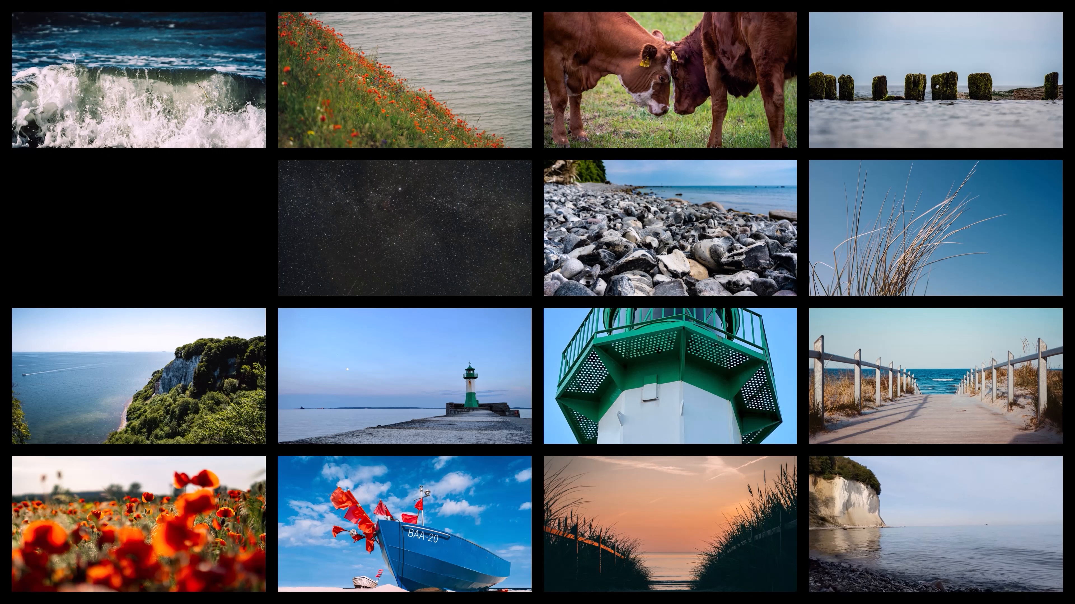
pyautogui.press('Escape')
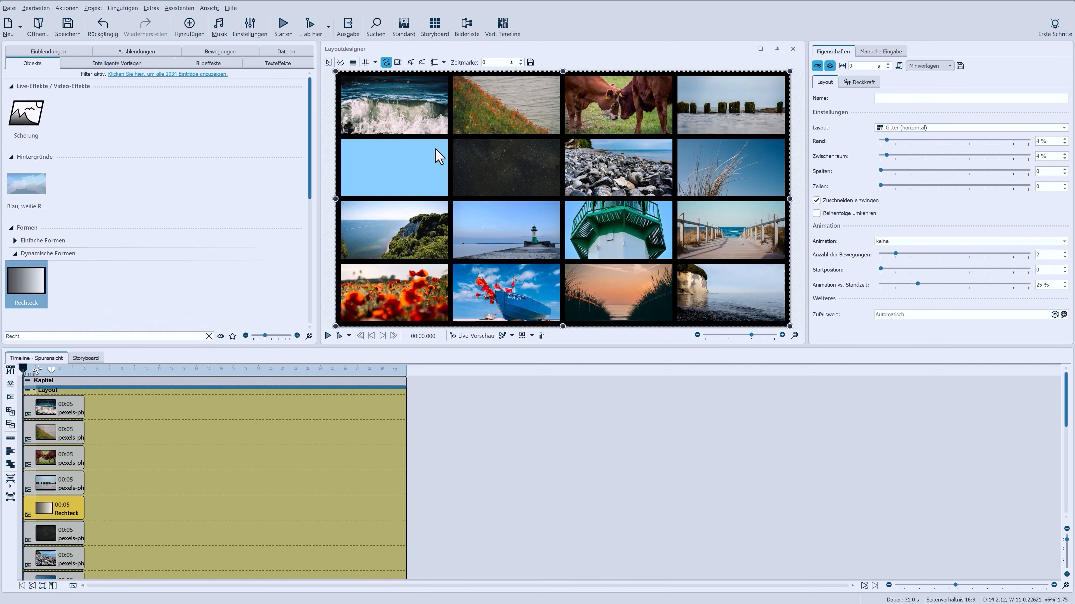
# Step: Enable Liegen lassen for the blue rectangle and collapse the Layout effect in the timeline
pyautogui.click(44, 508)
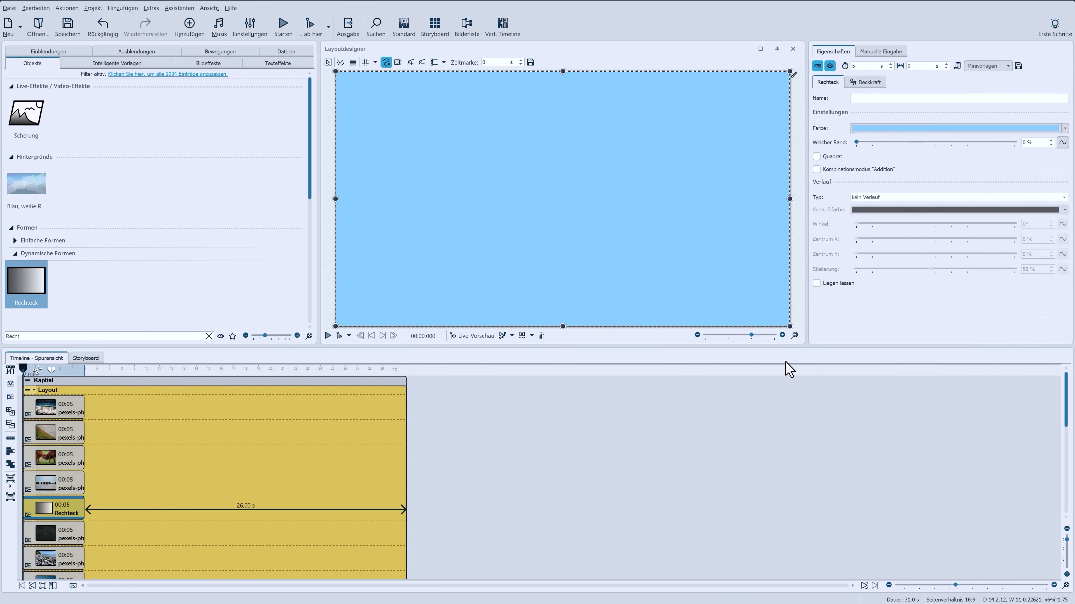
pyautogui.click(816, 284)
pyautogui.click(65, 415)
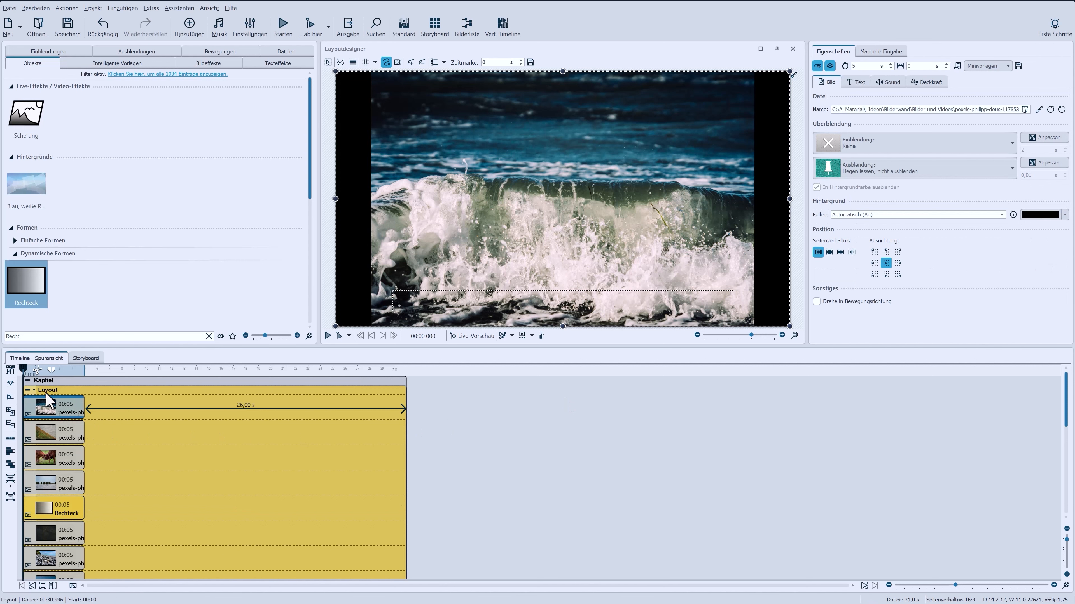
pyautogui.click(28, 391)
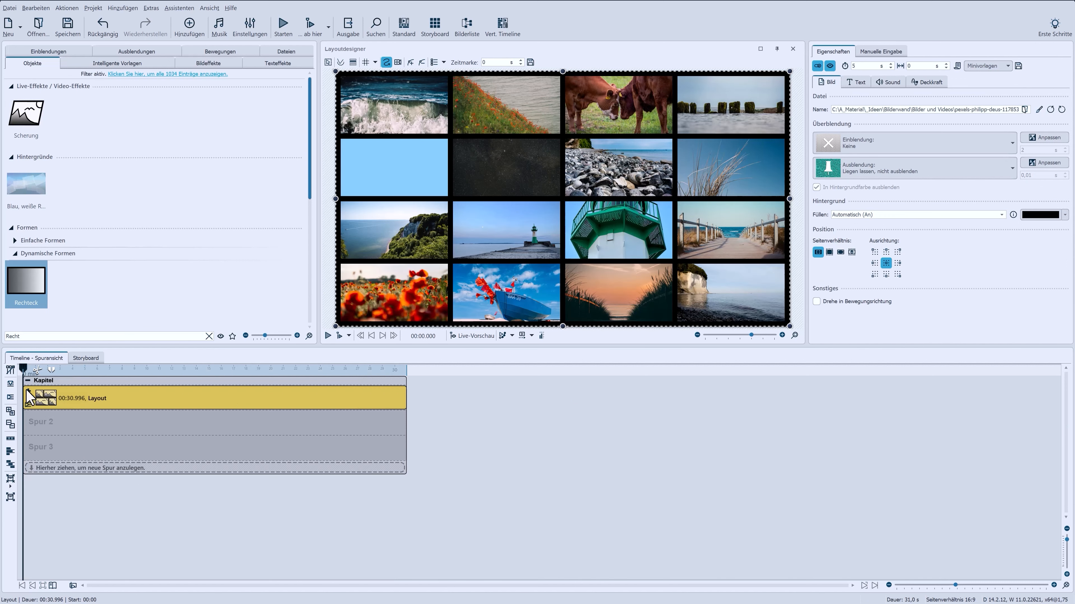
# Step: Insert all pictures and the video in sequence on the second track below the Layout effect and preview the playback
pyautogui.click(286, 51)
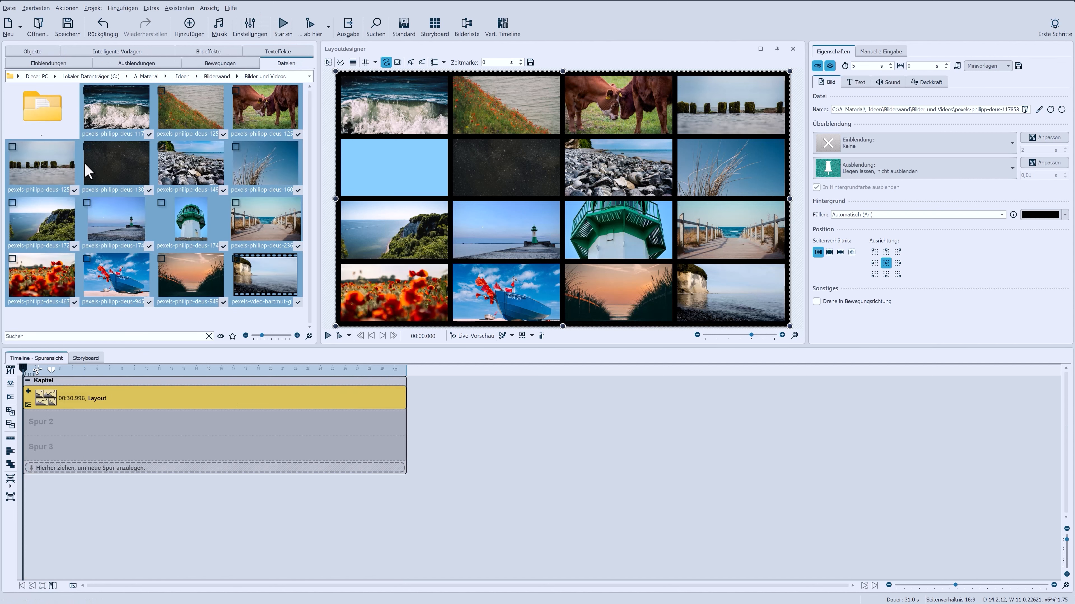
pyautogui.moveTo(91, 129)
pyautogui.mouseDown()
pyautogui.moveTo(86, 269)
pyautogui.moveTo(40, 425)
pyautogui.mouseUp()
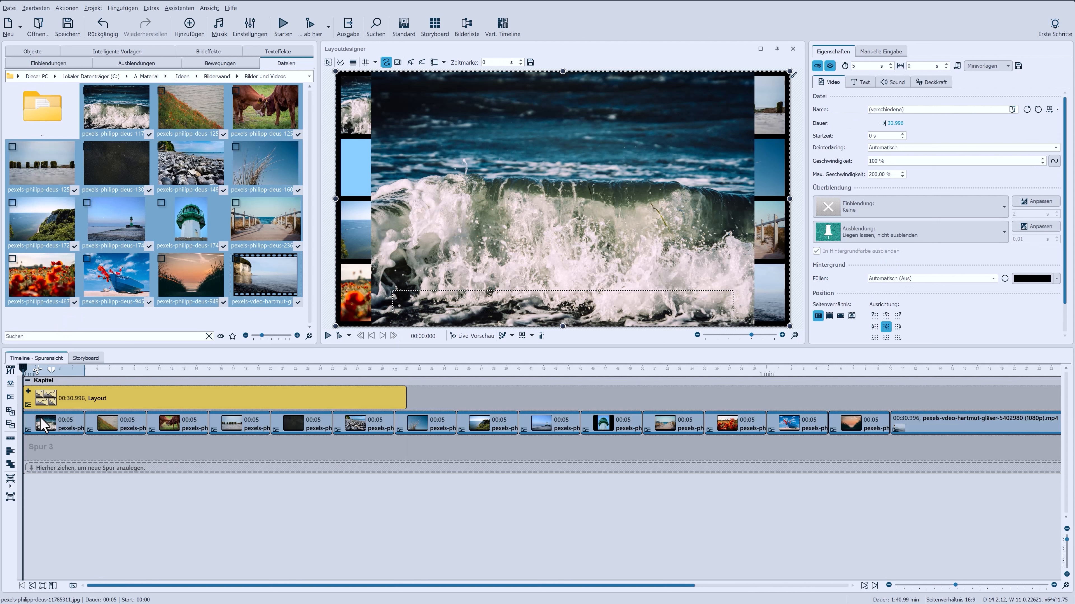
pyautogui.click(328, 335)
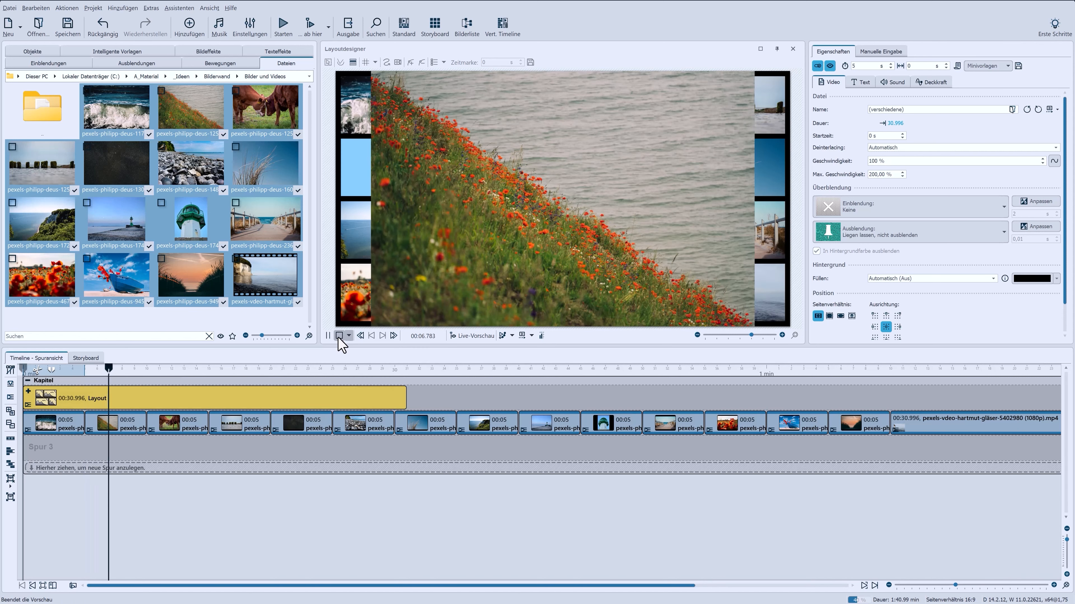
pyautogui.click(339, 336)
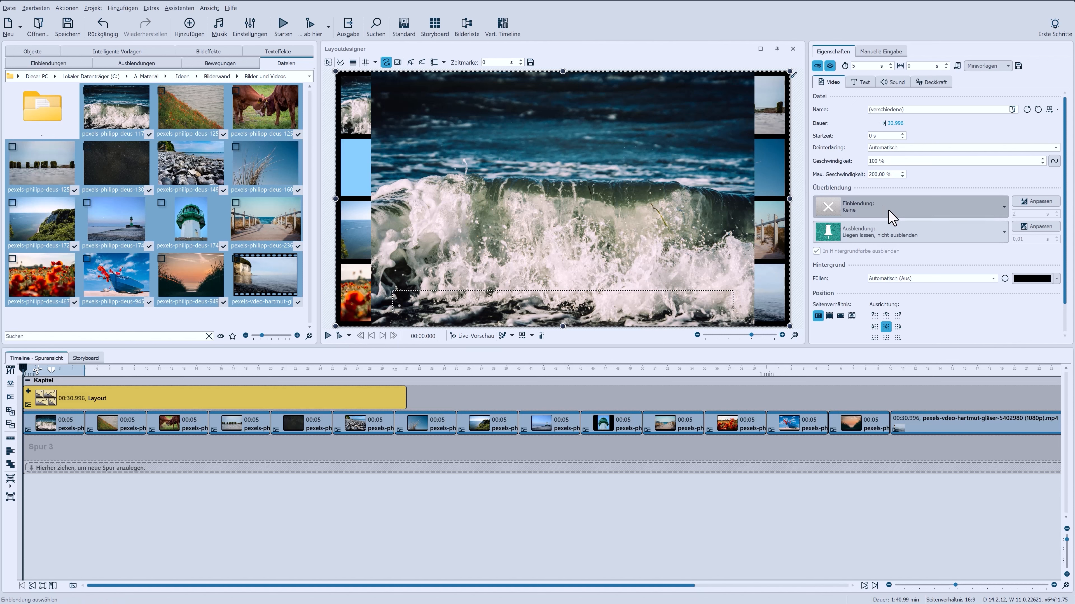
# Step: Find the Rechteck transition and assign it as the fade-in for all selected pictures and the video on the second track
pyautogui.click(876, 208)
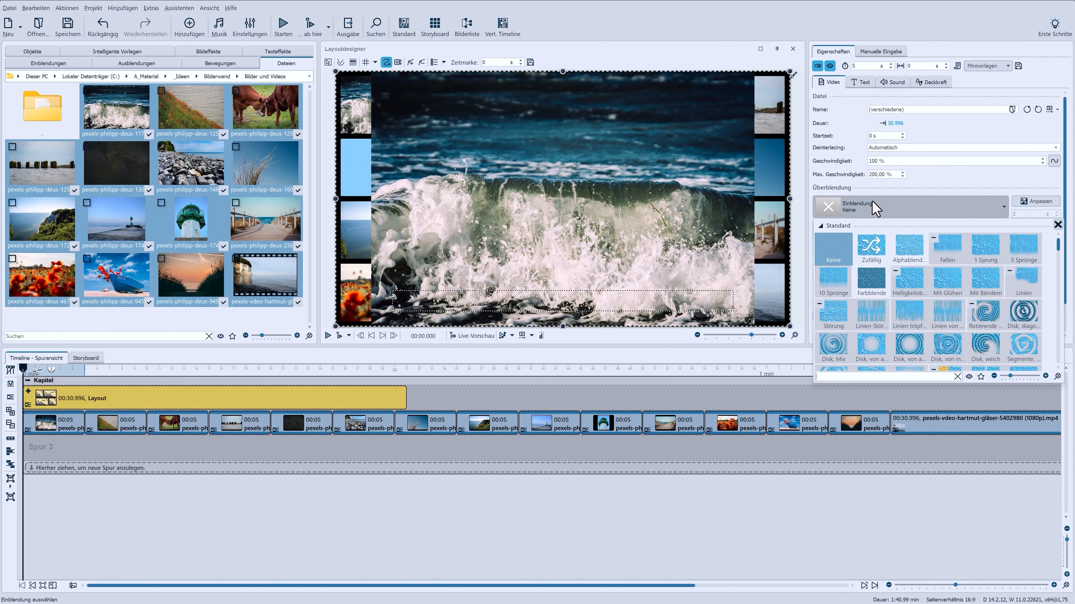
pyautogui.click(881, 376)
pyautogui.write('rech')
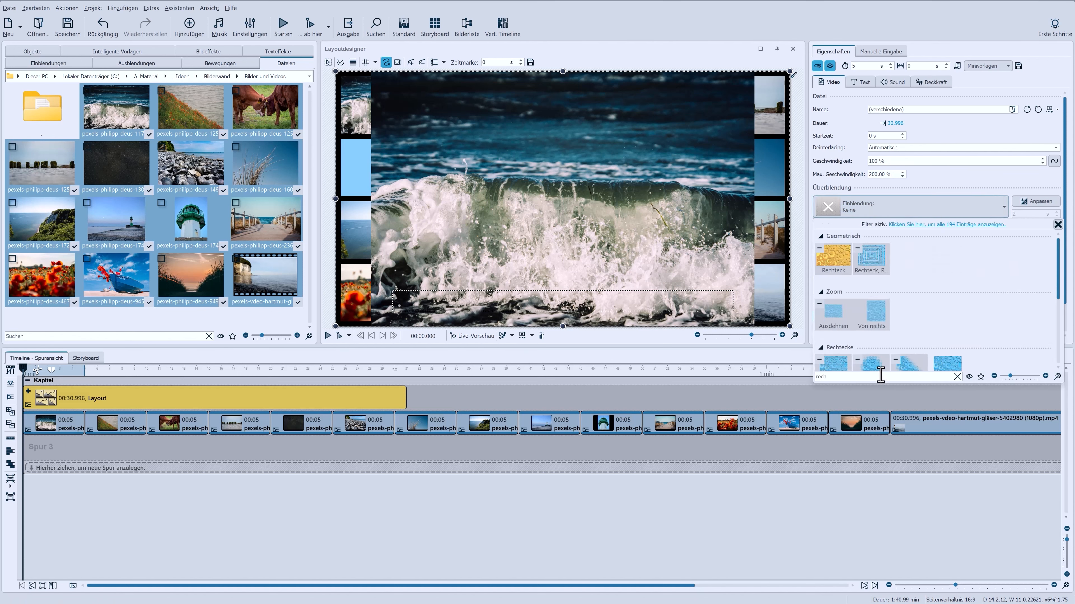
pyautogui.click(842, 266)
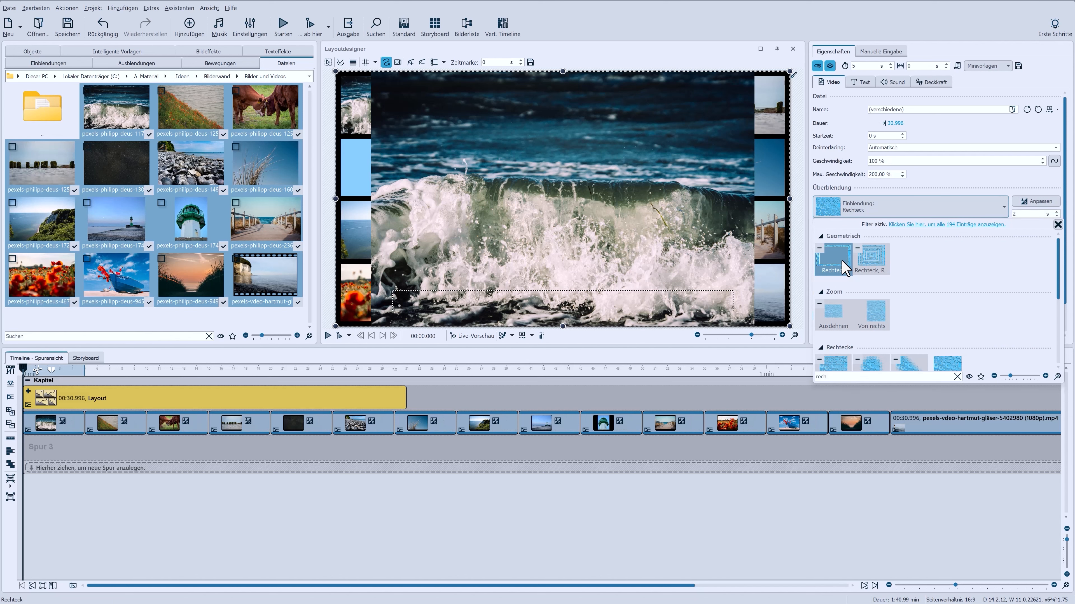
# Step: Adjust the Rechteck fade-in to start from the centre with a hardness of 100 %
pyautogui.click(1041, 208)
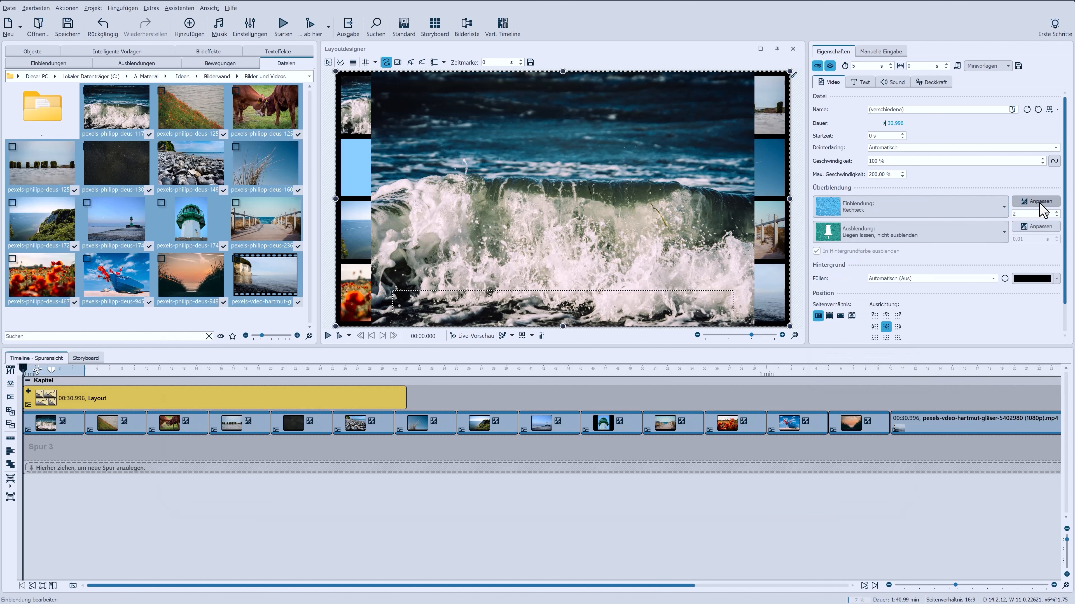
pyautogui.click(1040, 205)
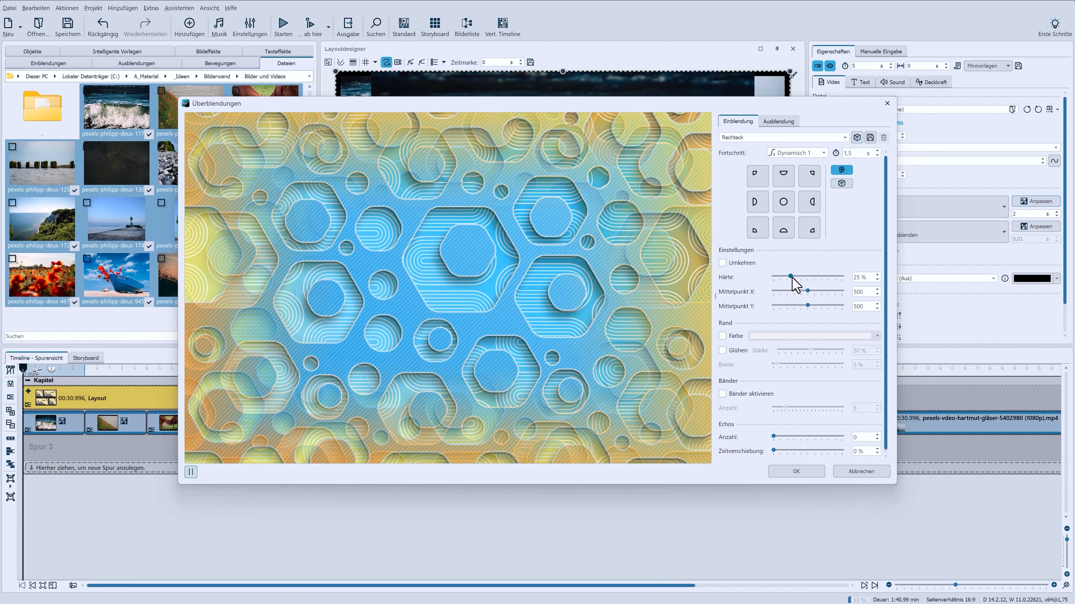
pyautogui.moveTo(790, 276); pyautogui.dragTo(841, 278)
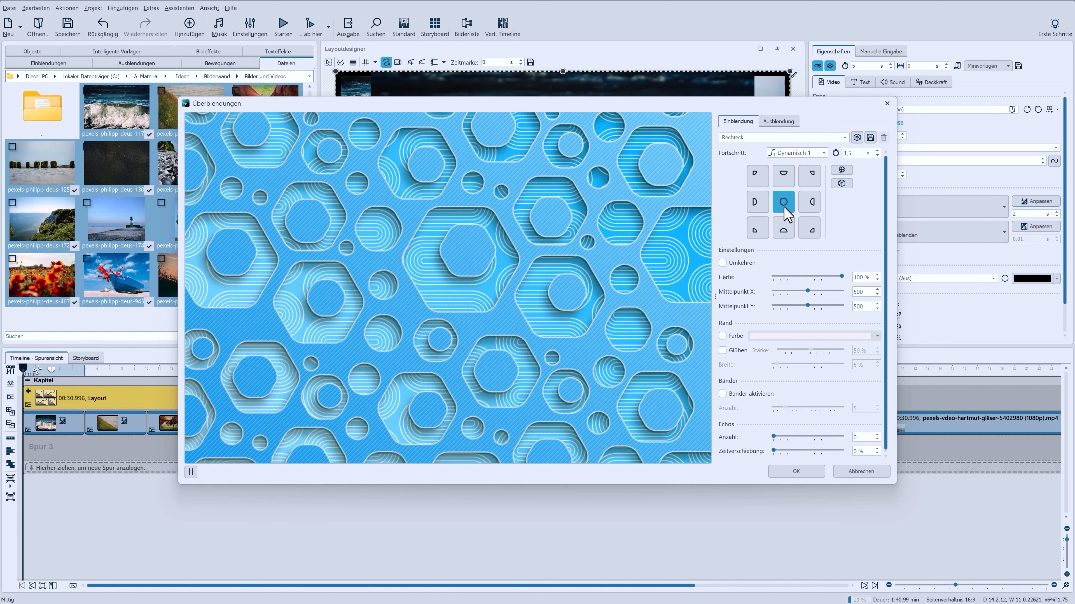
pyautogui.click(796, 471)
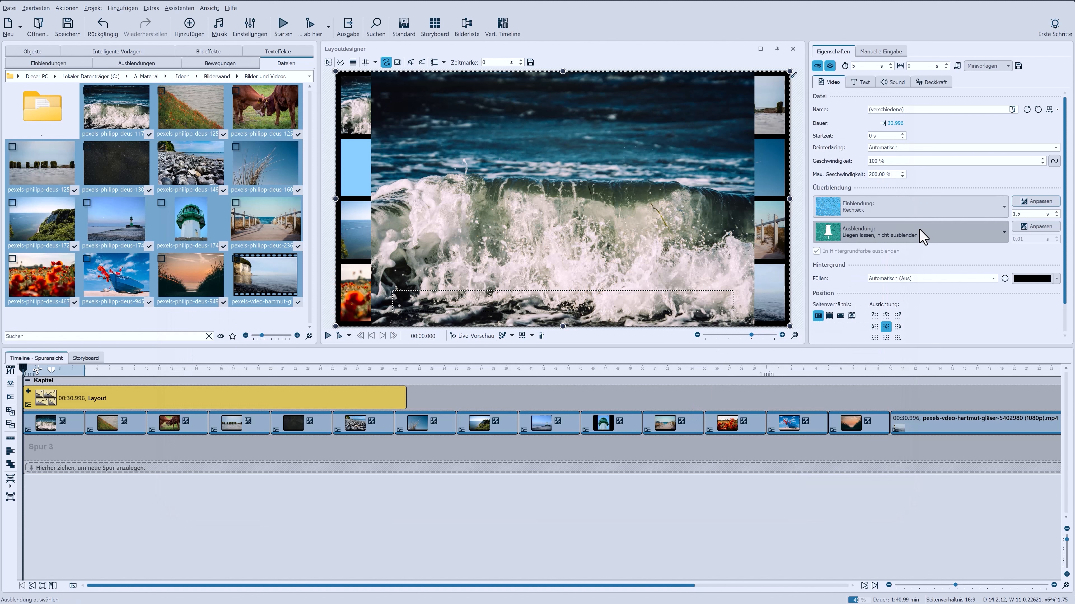
# Step: Assign Rechteck as the fade-out for the selected media and adjust it to the centre with a hardness of 100 %
pyautogui.click(921, 237)
pyautogui.click(831, 286)
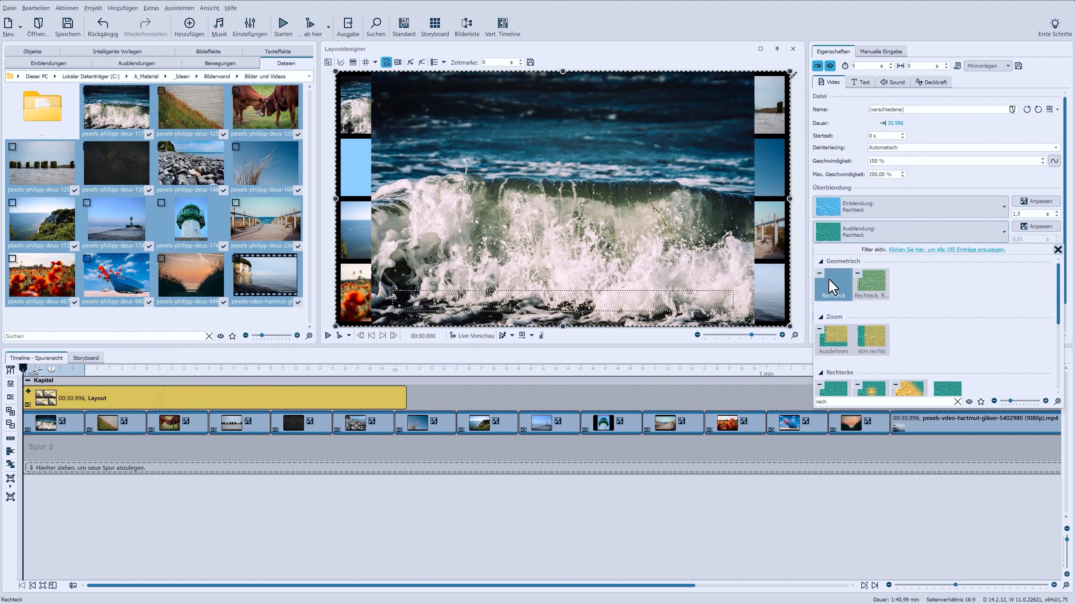
pyautogui.click(1032, 228)
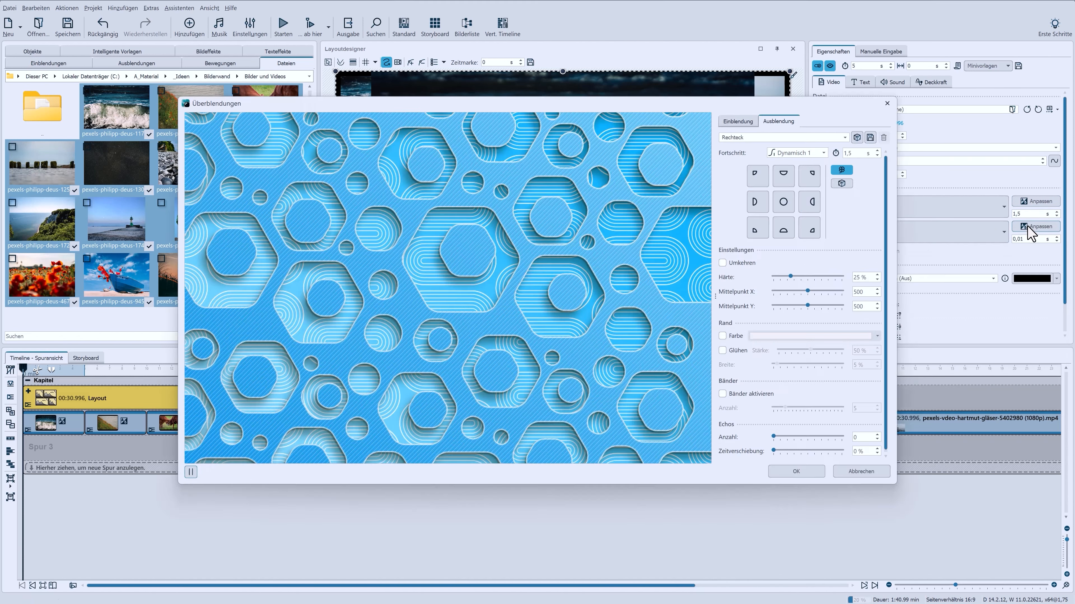
pyautogui.click(783, 202)
pyautogui.moveTo(790, 276); pyautogui.dragTo(848, 282)
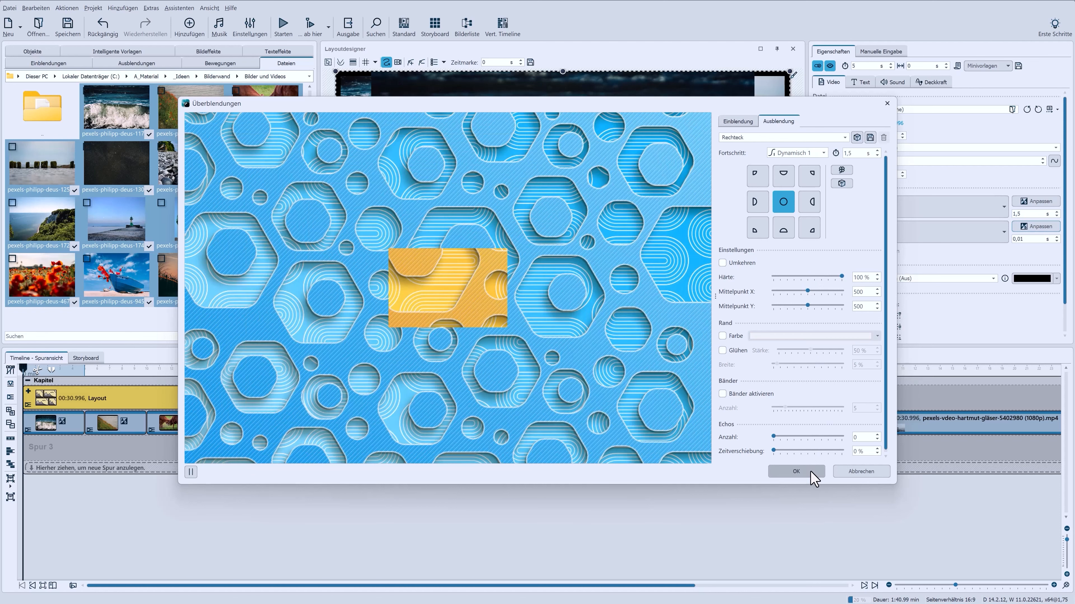
pyautogui.click(811, 473)
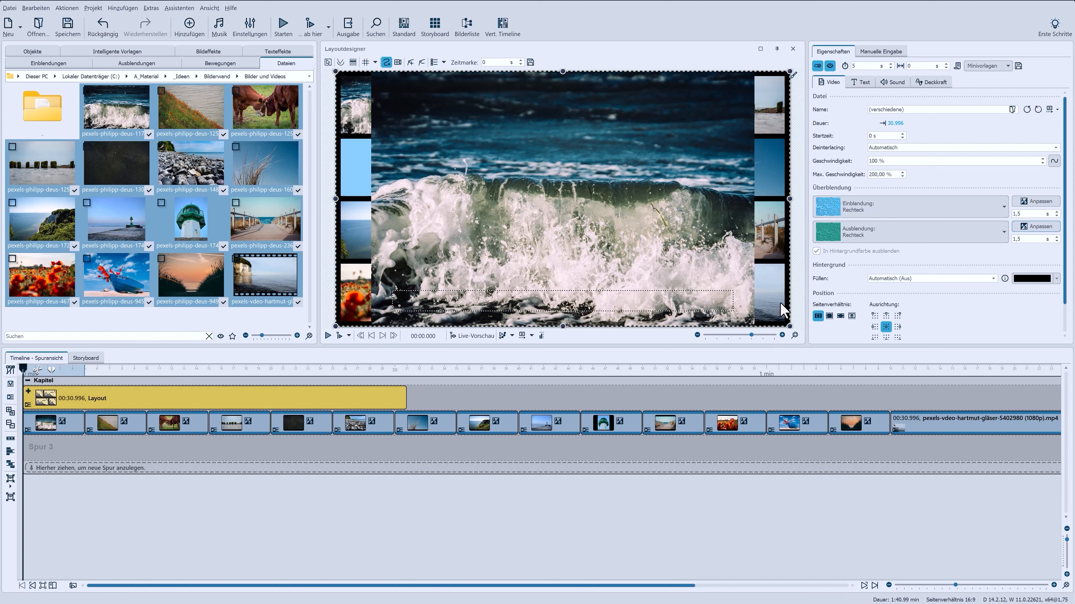
# Step: Set the selected media's aspect ratio to fill the whole frame by cropping and play the show from the beginning
pyautogui.click(830, 317)
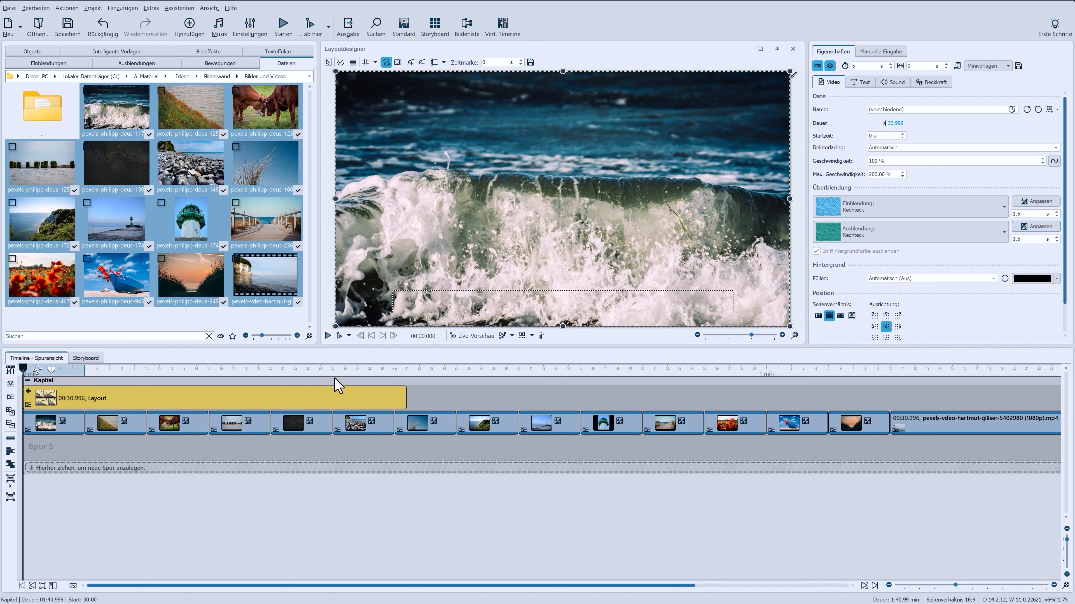
pyautogui.click(282, 25)
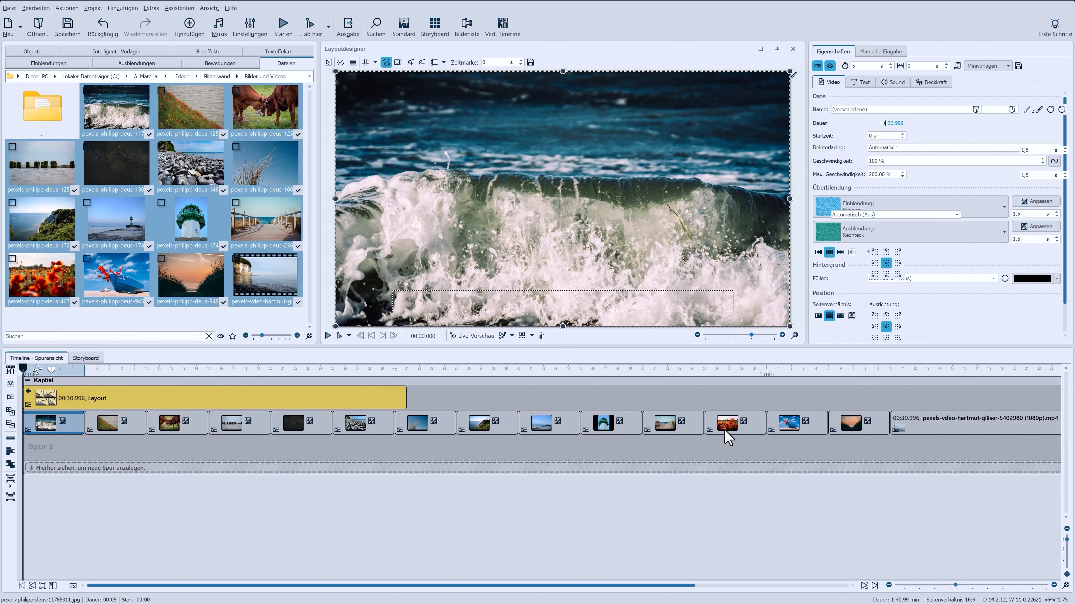
# Step: Select all pictures on the second track without the video and set their duration to 7 s
pyautogui.click(845, 431)
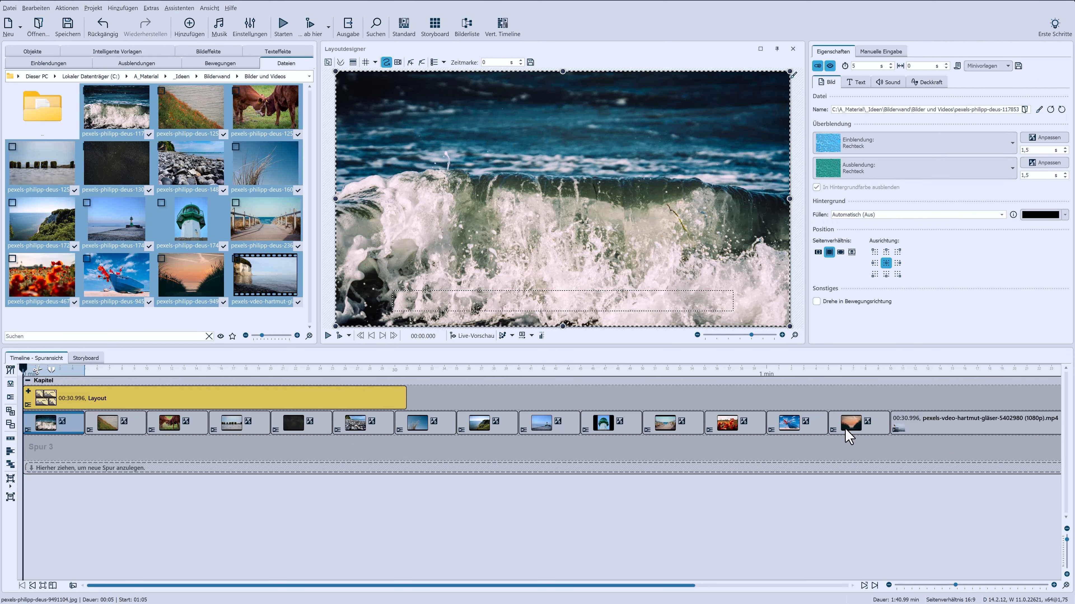
pyautogui.keyDown('shift'); pyautogui.click(845, 430); pyautogui.keyUp('shift')
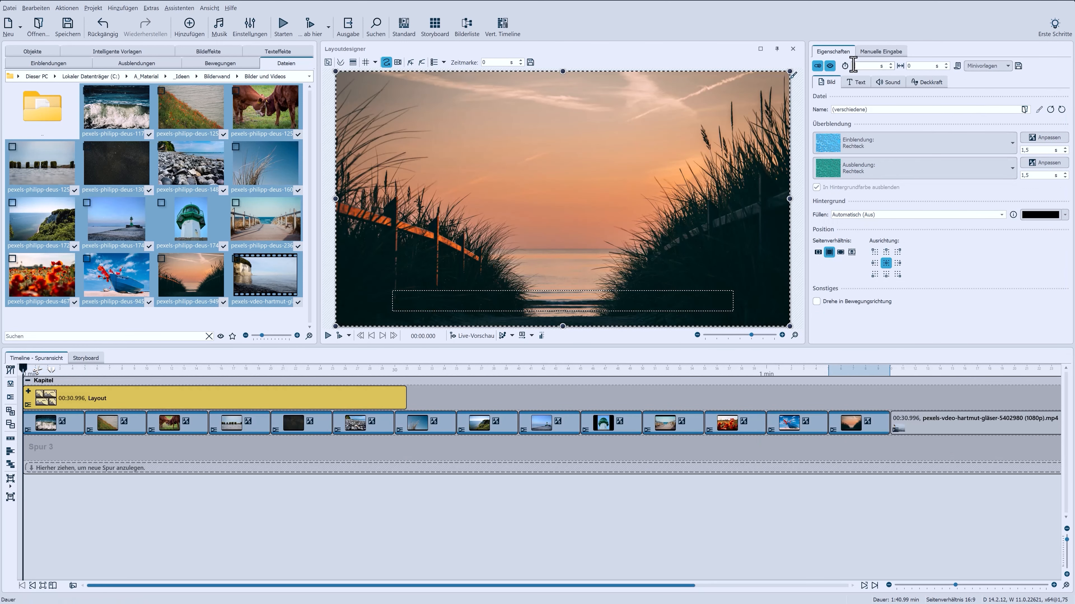
pyautogui.write('7')
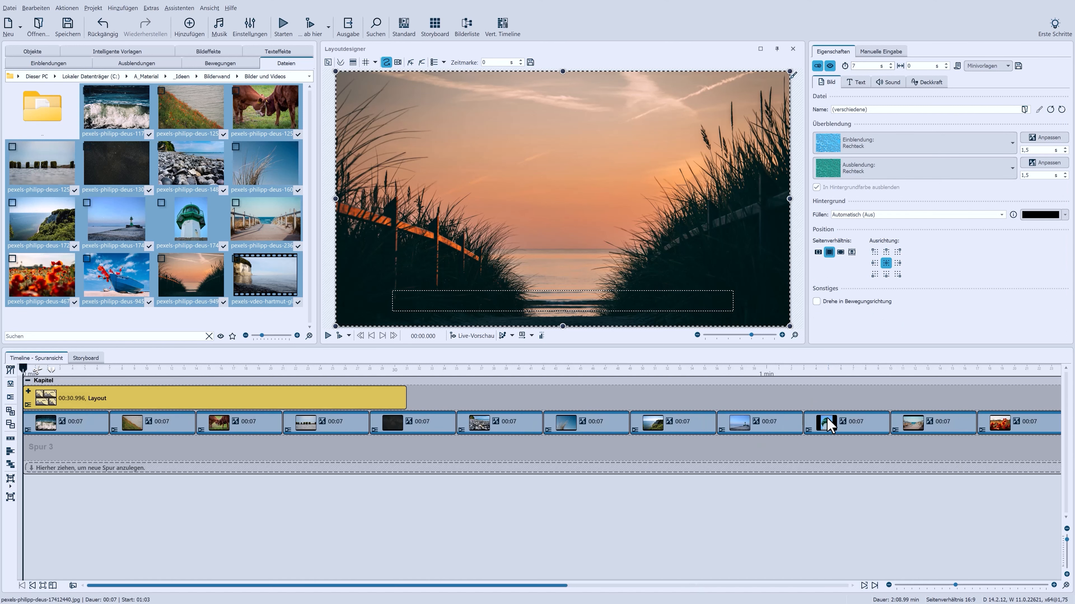
# Step: Move the green lighthouse picture to the second position on its track and set its aspect ratio to show the whole picture
pyautogui.click(832, 430)
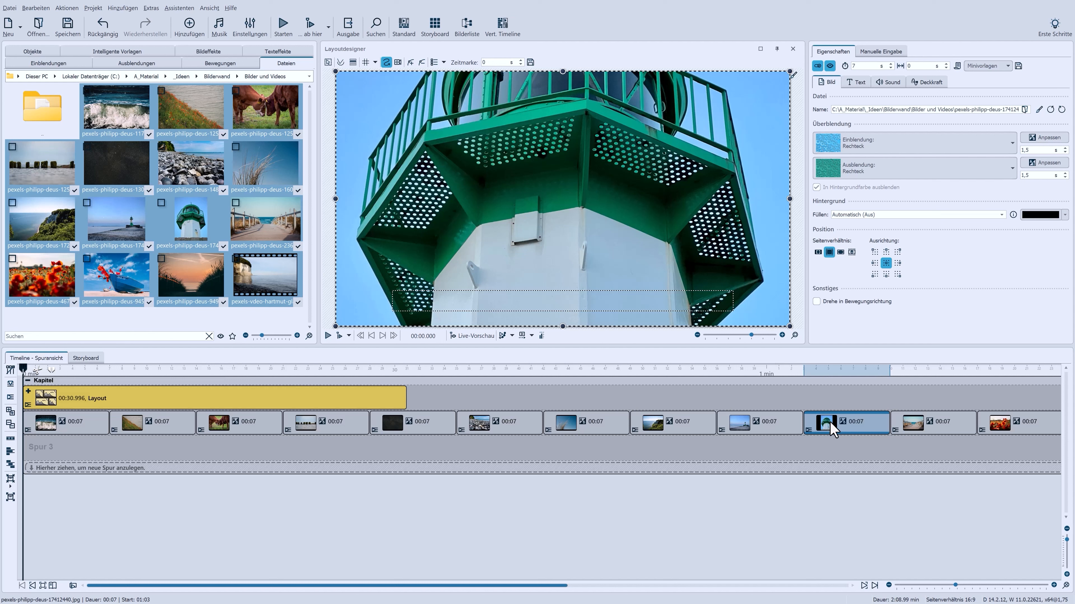
pyautogui.moveTo(750, 424); pyautogui.dragTo(131, 428)
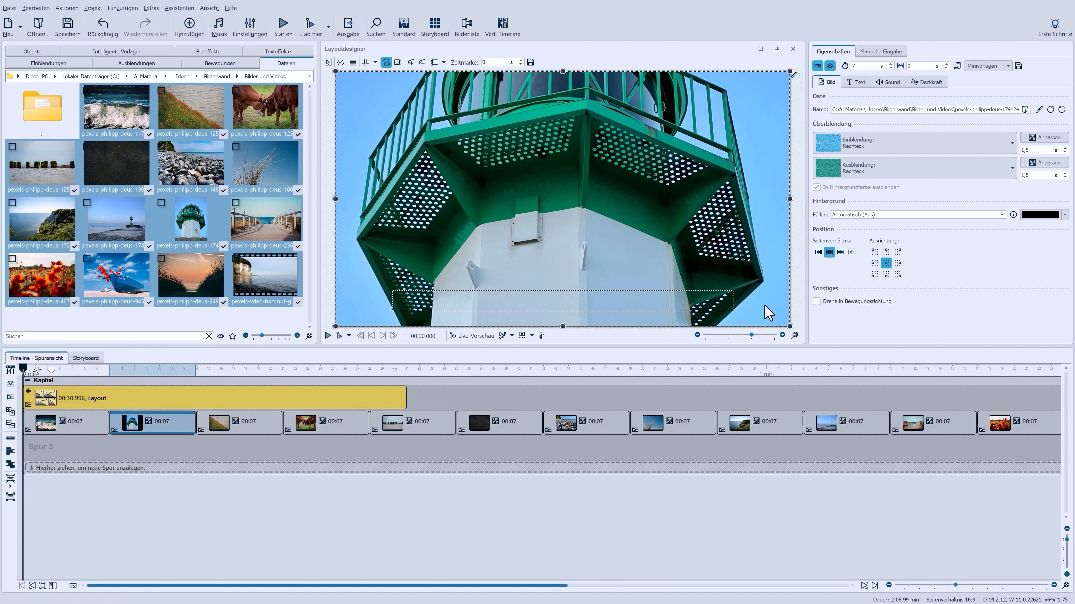
pyautogui.click(818, 253)
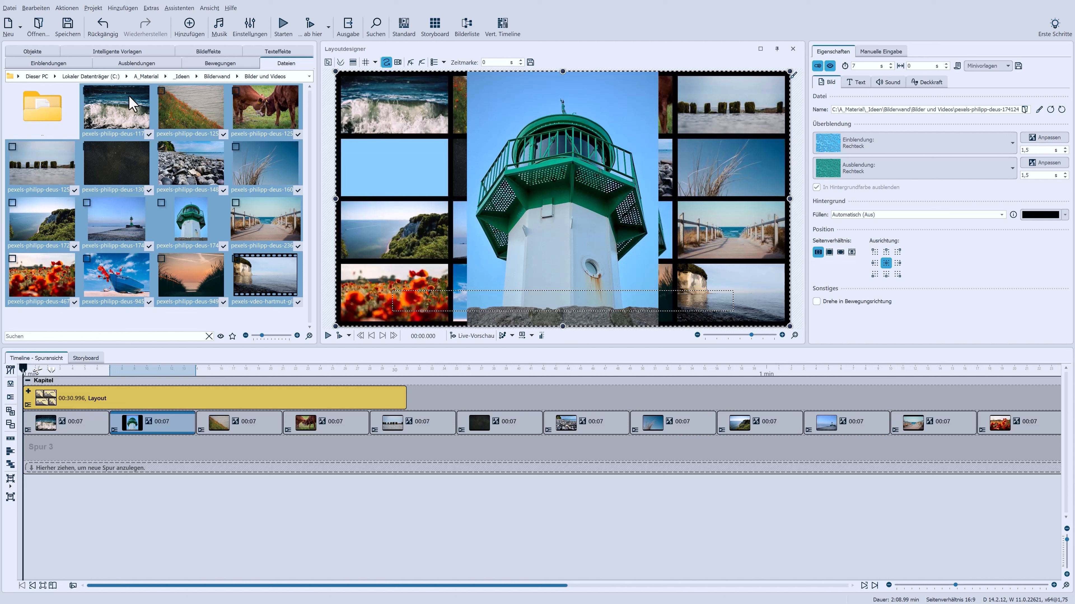
# Step: Apply the Bild-vor-Bild object effect to the lighthouse picture on the second track
pyautogui.click(32, 53)
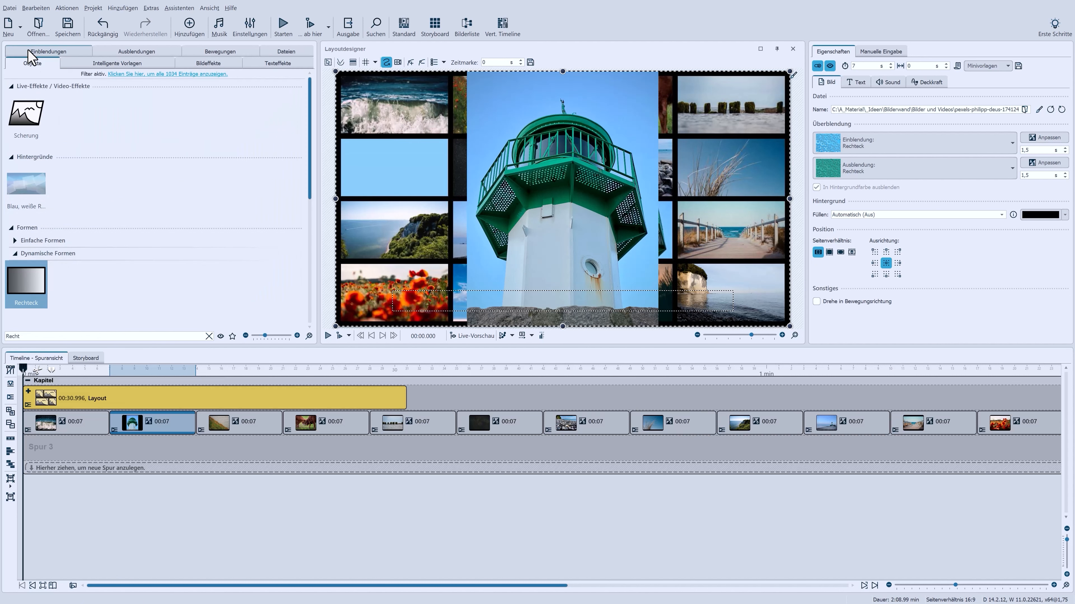
pyautogui.scroll(-4, 106, 302)
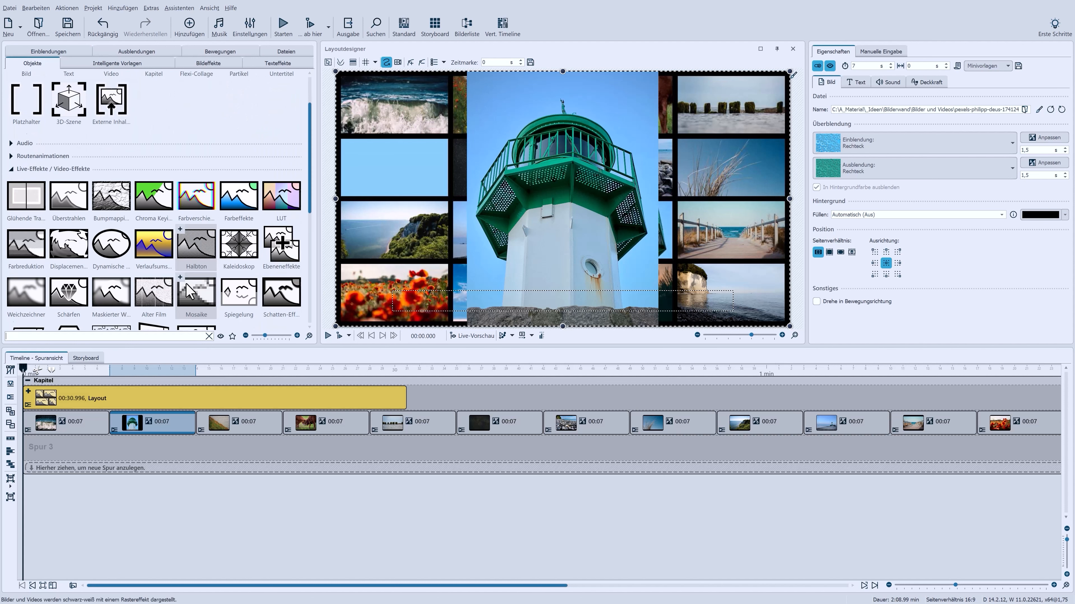
pyautogui.moveTo(106, 302); pyautogui.dragTo(146, 432)
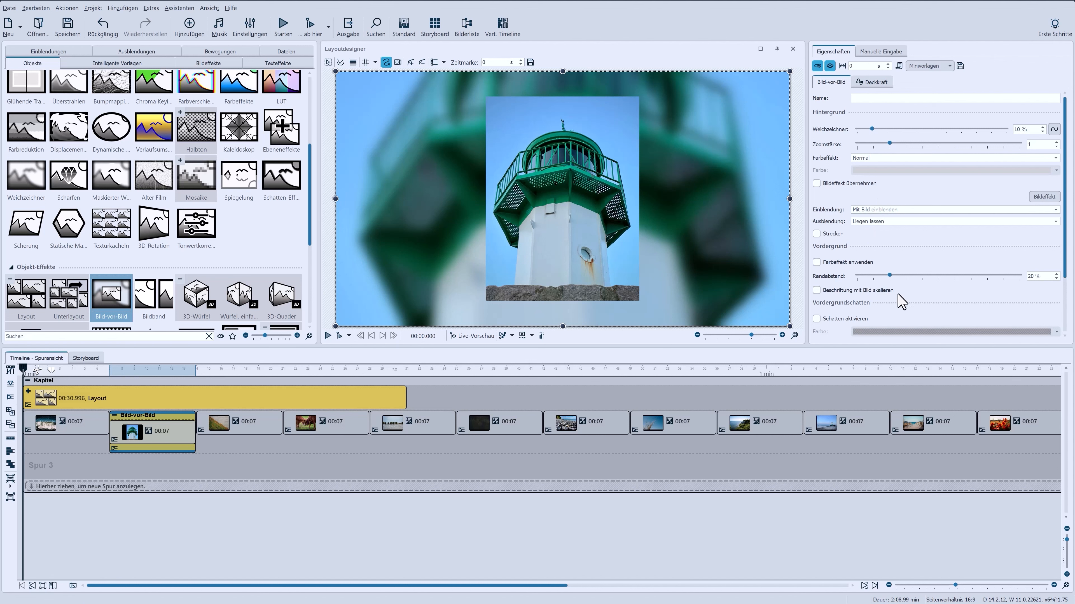
# Step: Set the Bild-vor-Bild effect's Randabstand to 0 % and its Ausblendung to Mit Bild ausblenden
pyautogui.moveTo(889, 276); pyautogui.dragTo(856, 276)
pyautogui.click(869, 222)
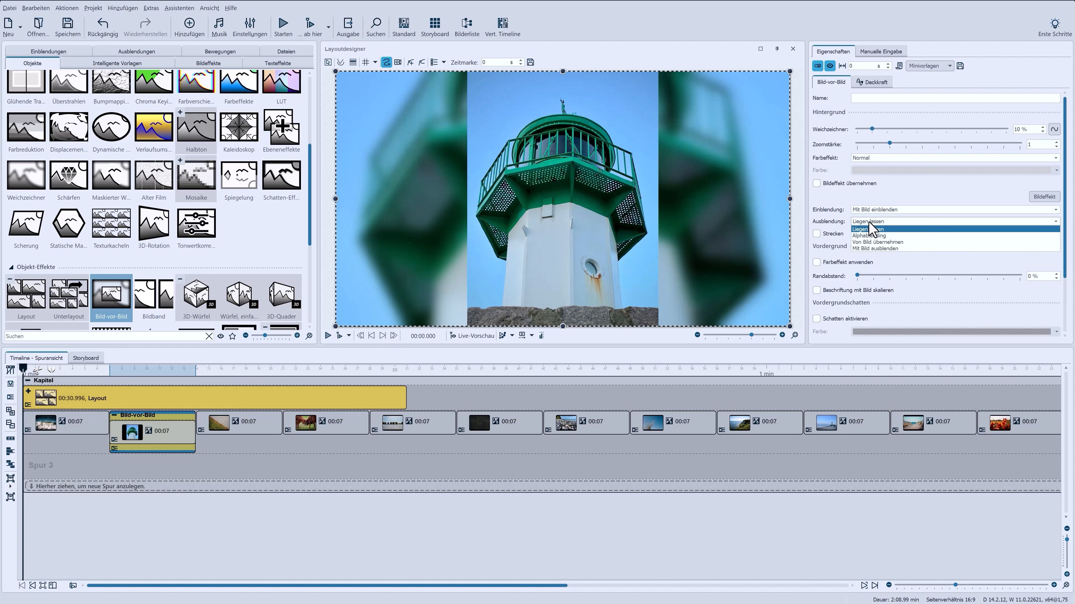
pyautogui.click(869, 248)
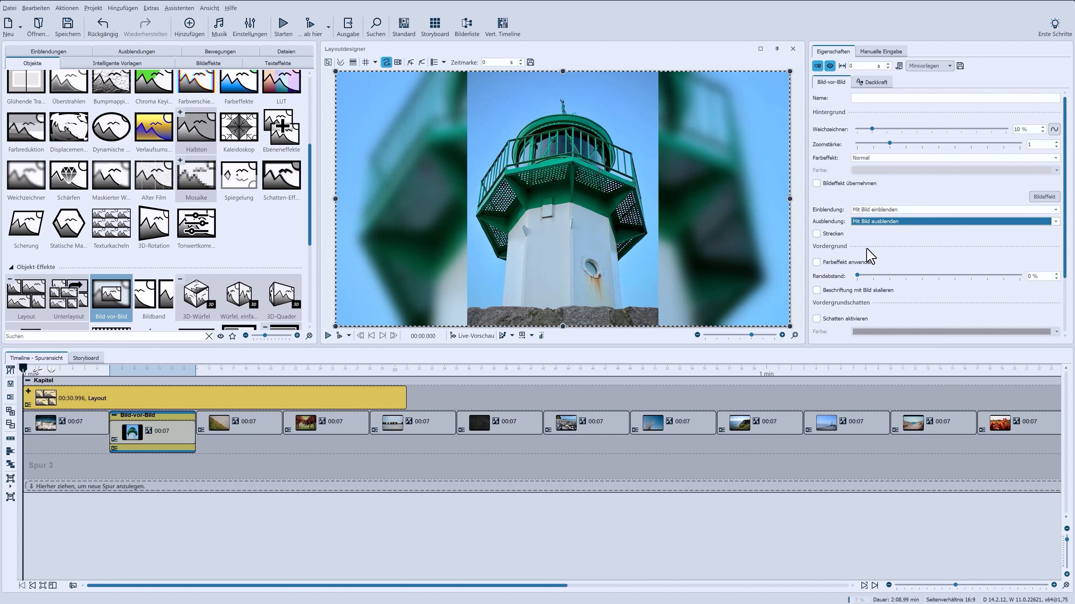
# Step: Preview the playback from just before the lighthouse picture through the transition to the following picture
pyautogui.click(82, 373)
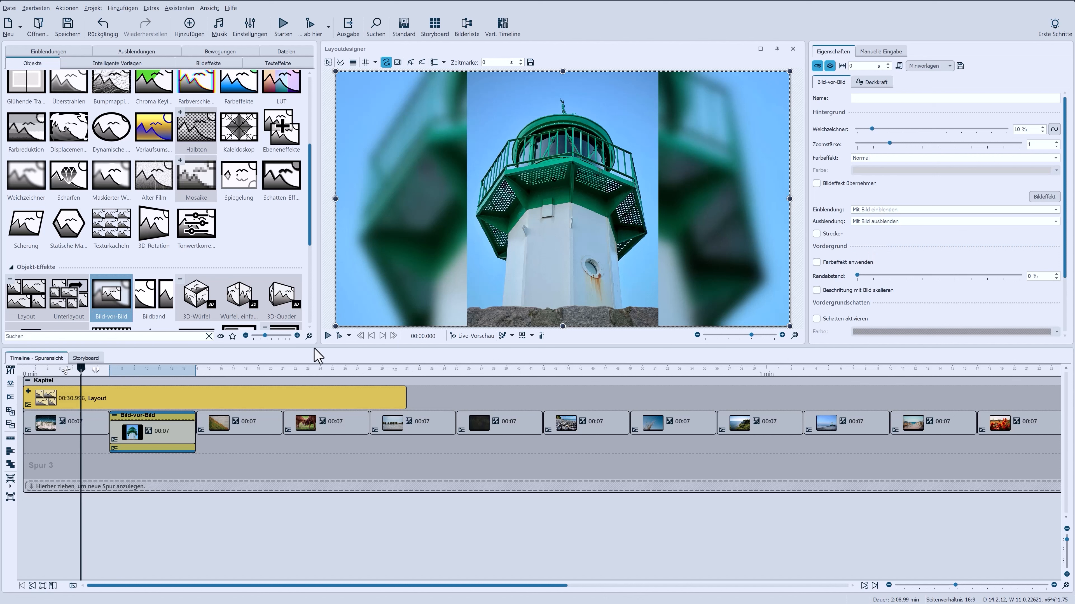
pyautogui.click(339, 336)
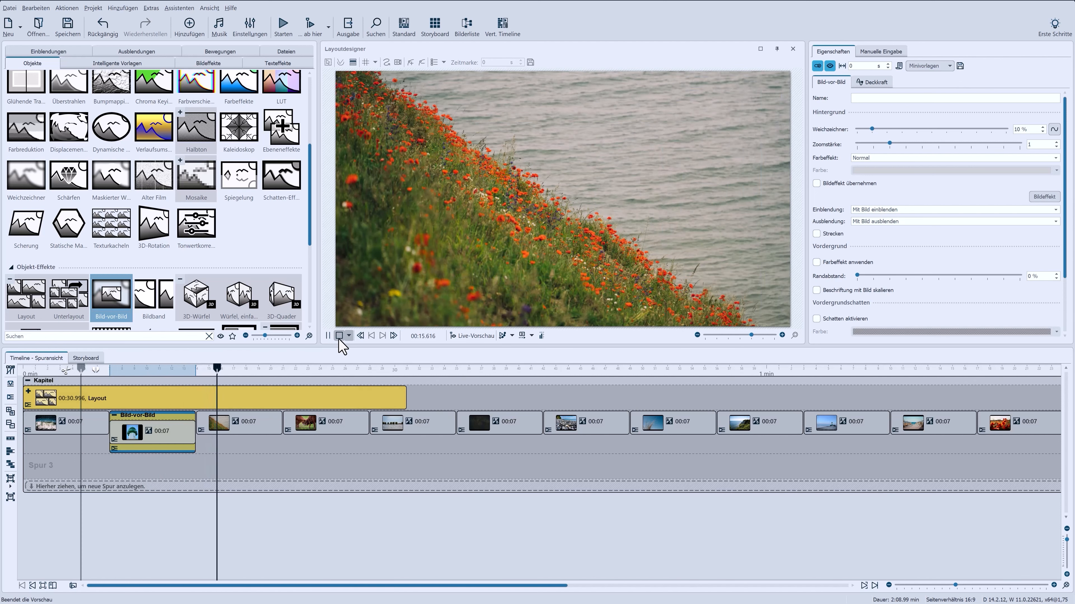
pyautogui.click(339, 336)
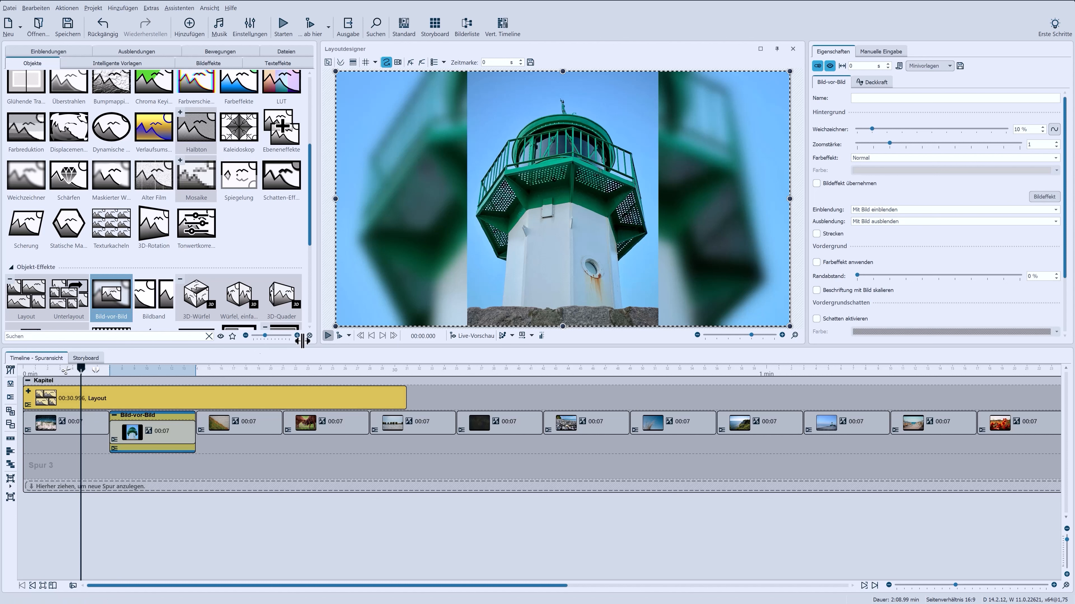
# Step: Expand the Layout effect, return the playhead to the start and insert a copy of the effect directly behind the original
pyautogui.click(28, 392)
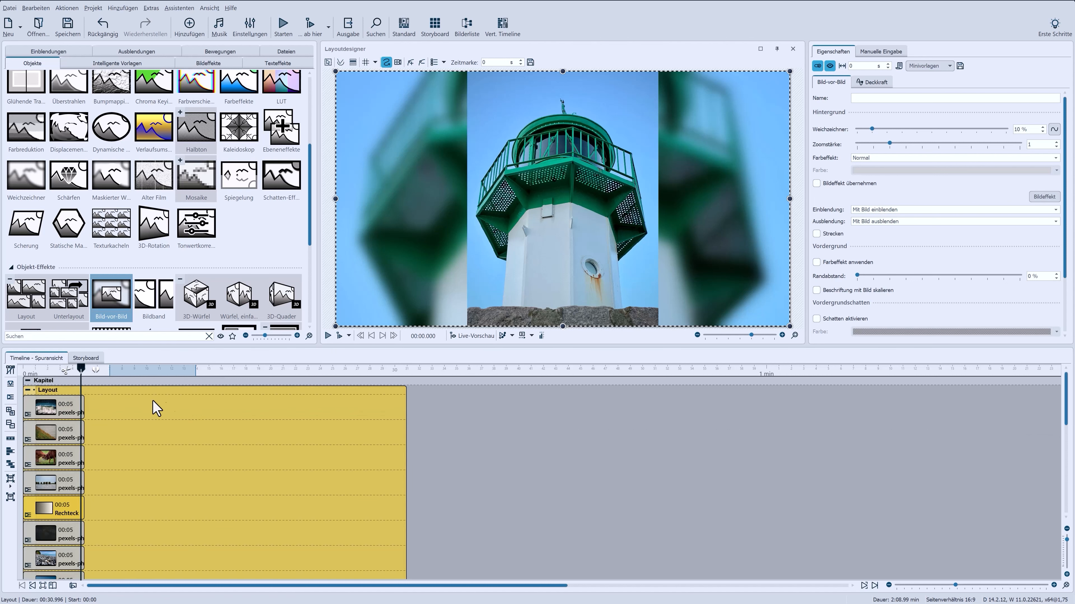
pyautogui.moveTo(80, 368); pyautogui.dragTo(13, 371)
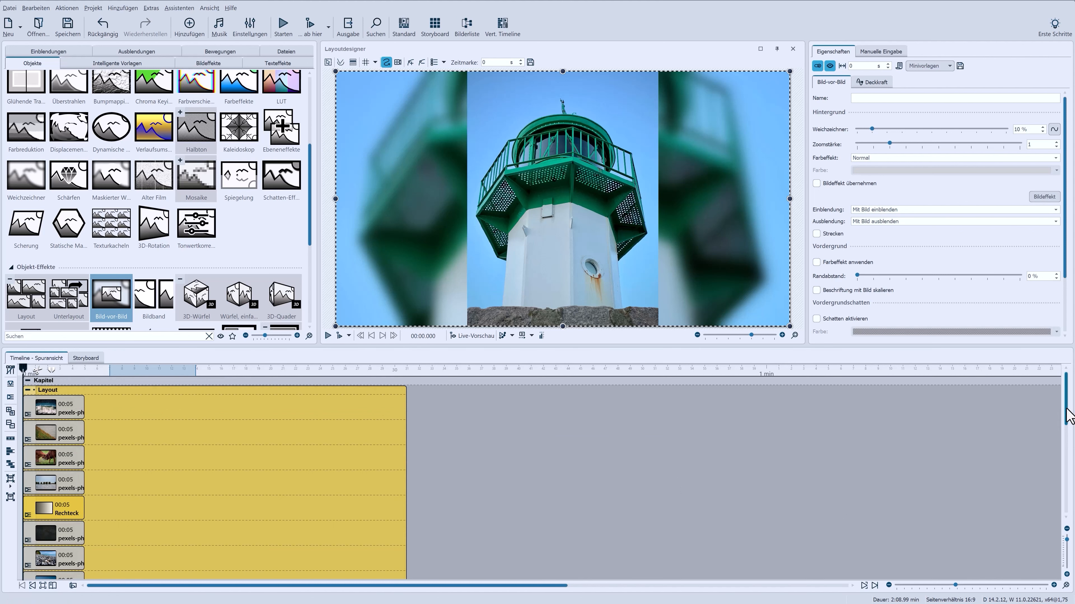
pyautogui.moveTo(1069, 417); pyautogui.dragTo(1069, 512)
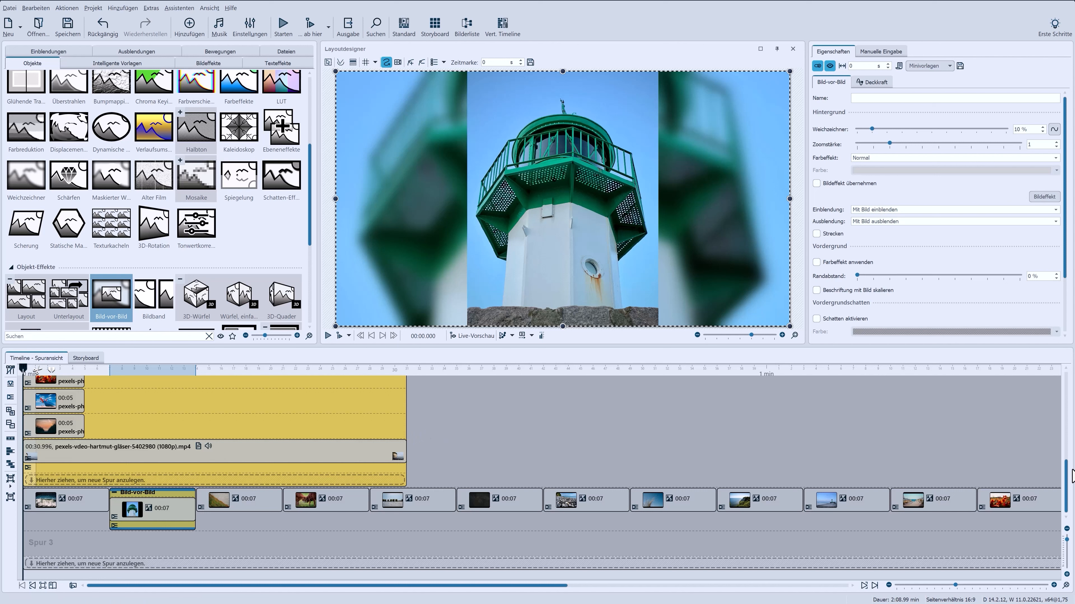
pyautogui.moveTo(1067, 476); pyautogui.dragTo(1067, 390)
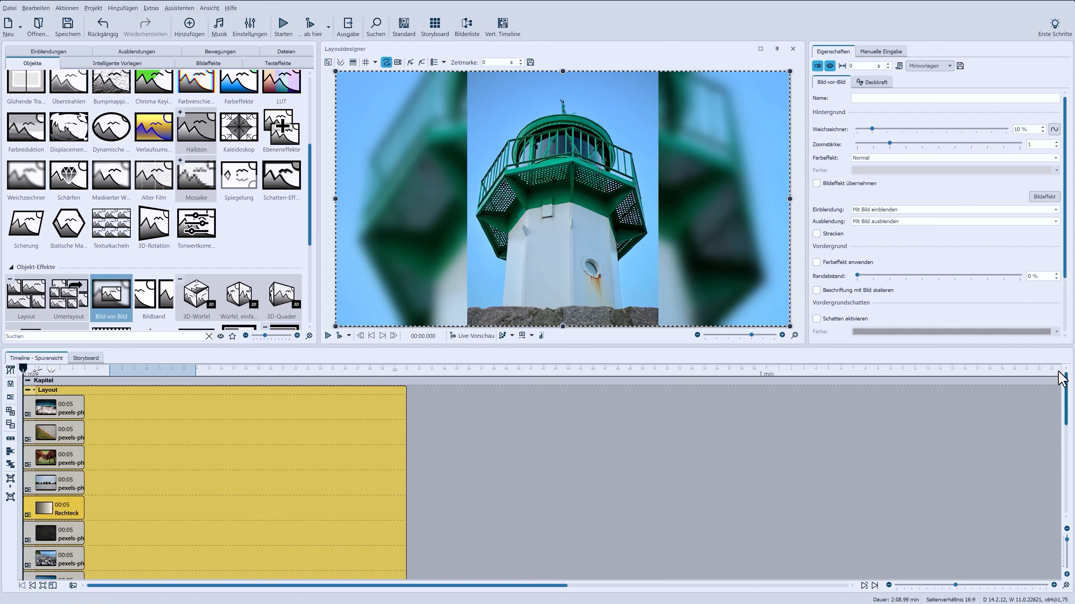
pyautogui.click(88, 396)
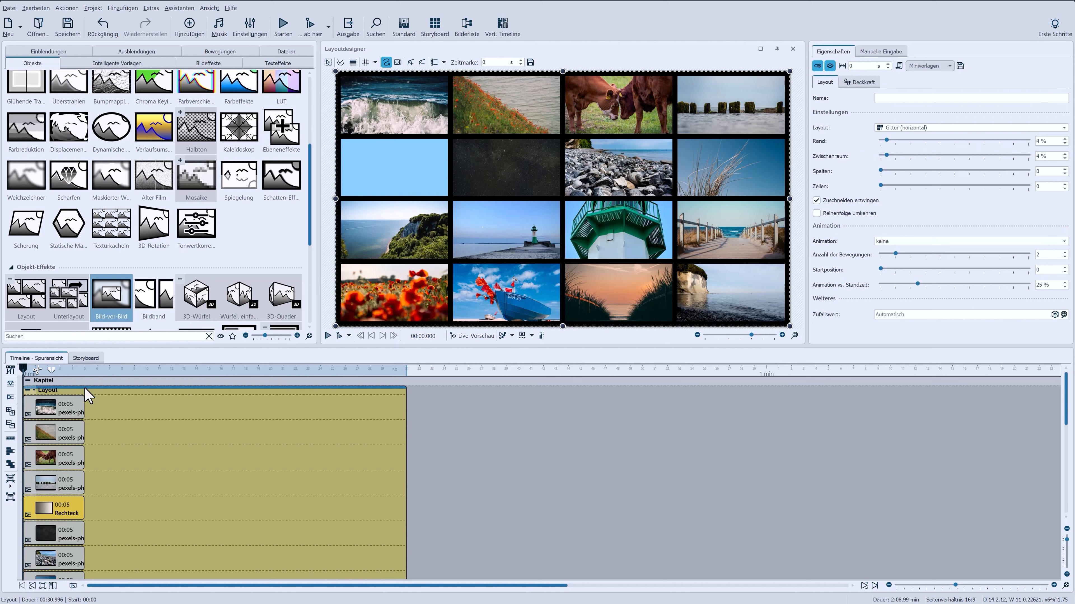
pyautogui.hotkey('ctrl', 'v')
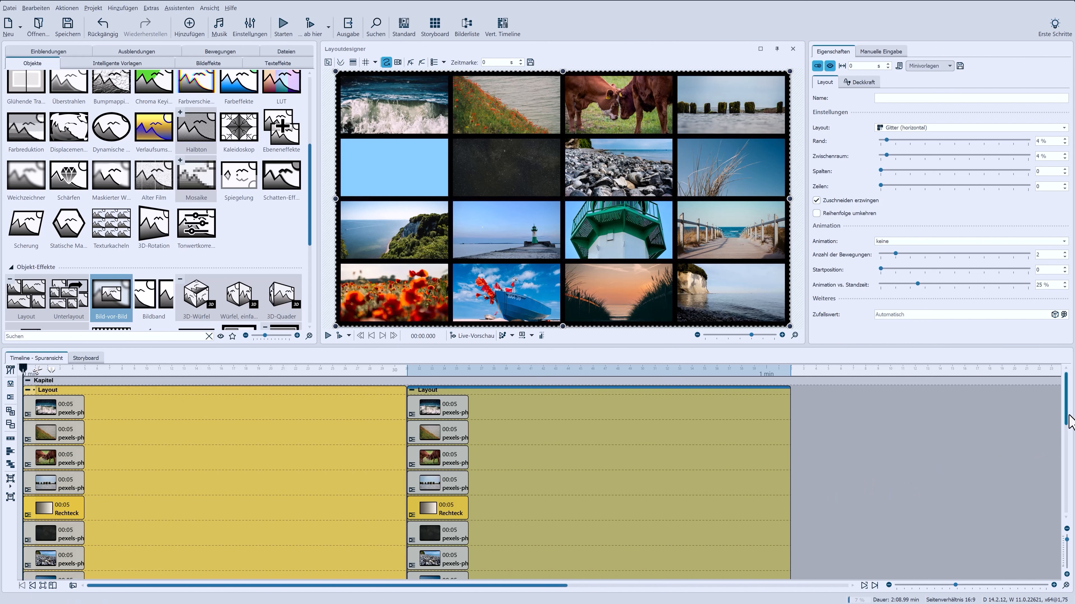
# Step: Examine the audio track of the video inside the copied Layout effect and collapse its detail tracks again
pyautogui.moveTo(1068, 422); pyautogui.dragTo(1063, 510)
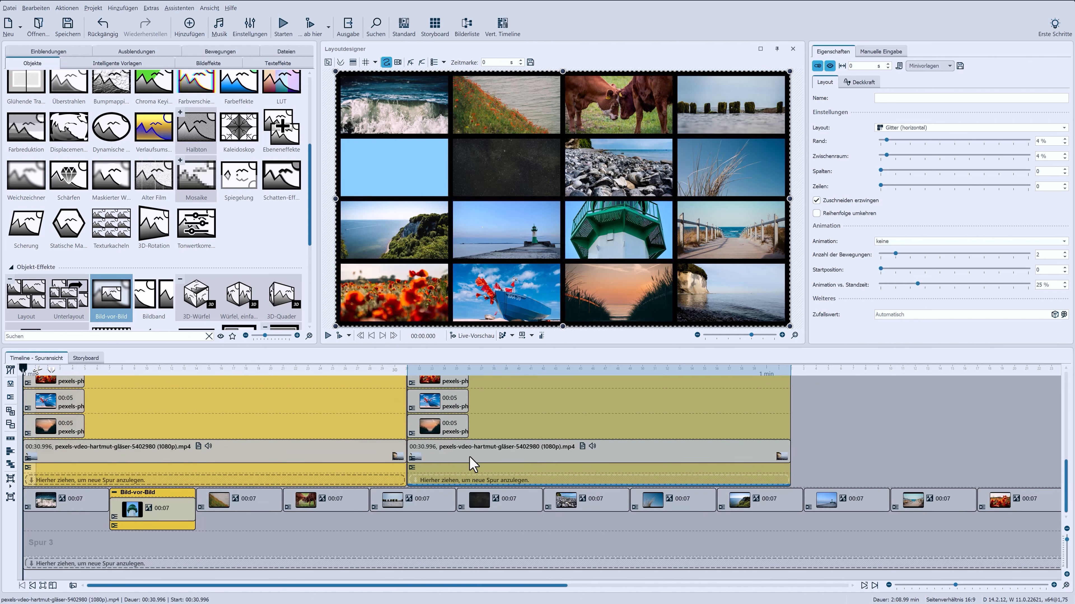
pyautogui.click(414, 462)
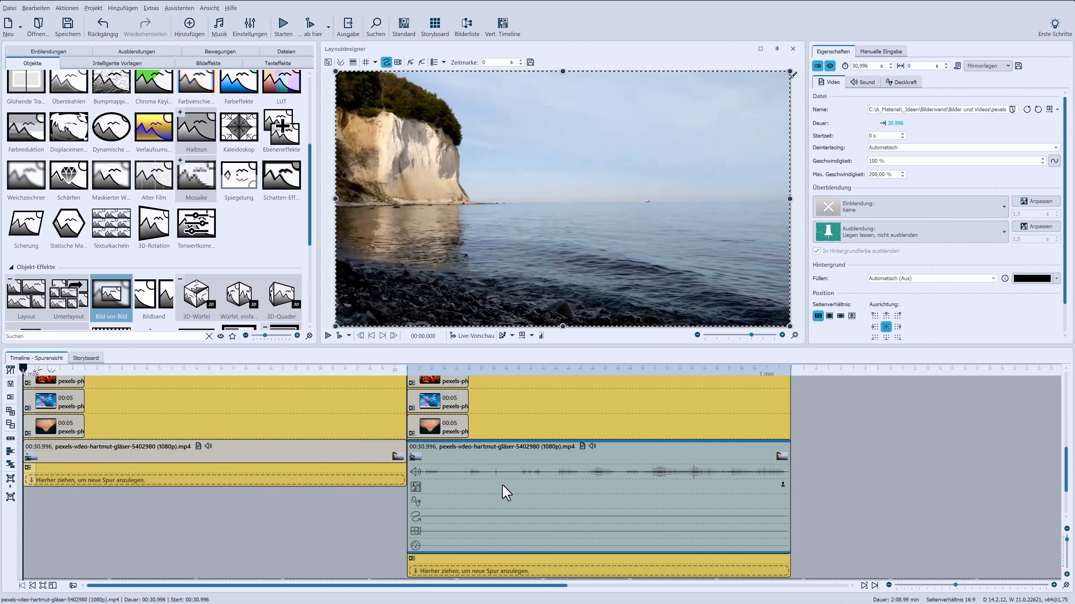
pyautogui.click(413, 457)
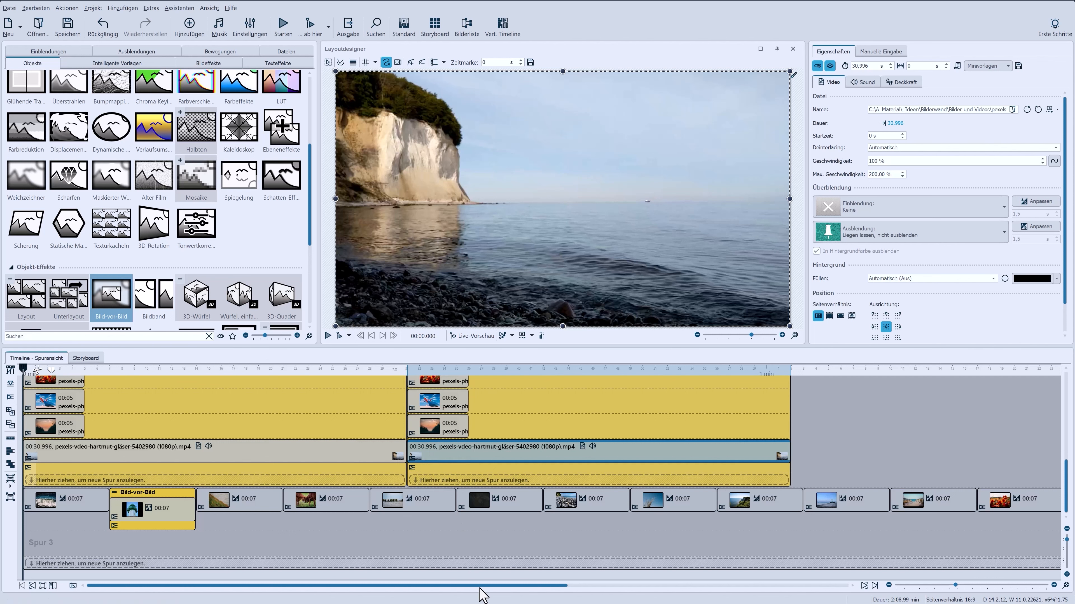
# Step: Set the Lautstärke of the video at the end of the second track to 0 %
pyautogui.moveTo(499, 587); pyautogui.dragTo(760, 595)
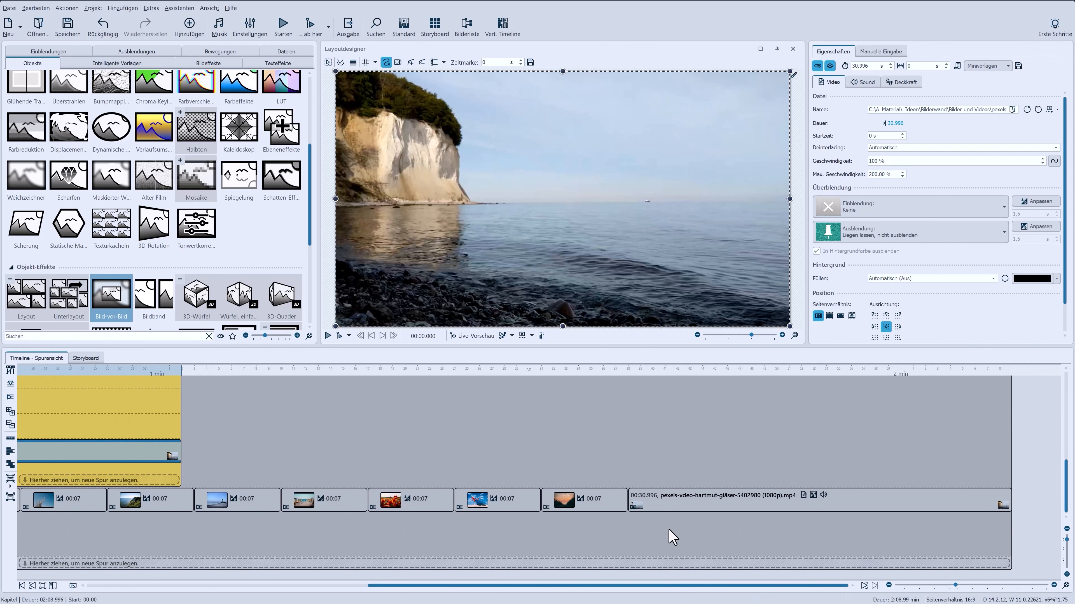
pyautogui.click(666, 508)
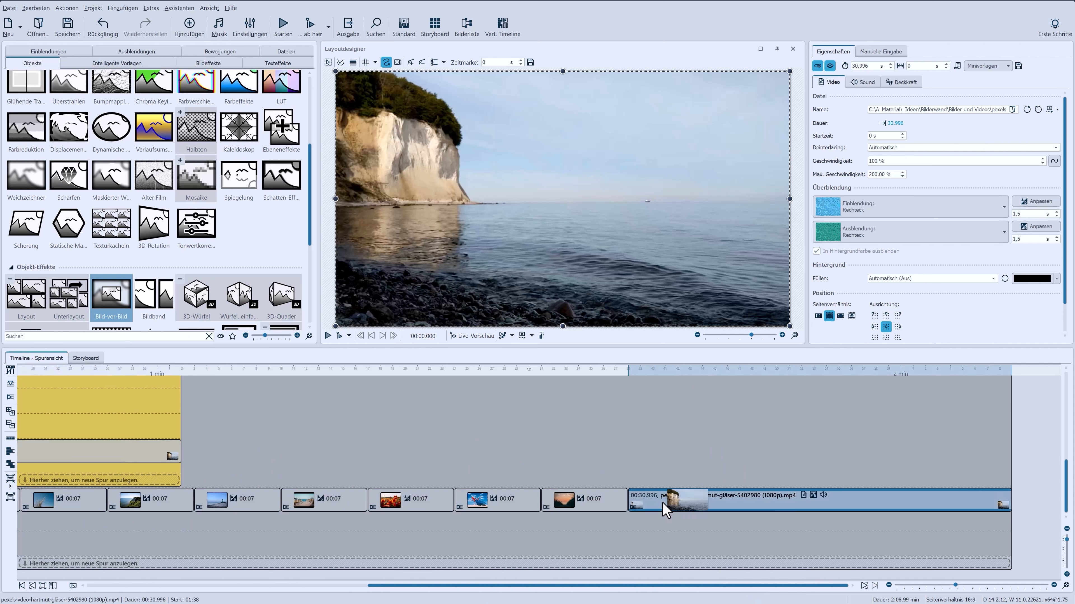
pyautogui.click(862, 83)
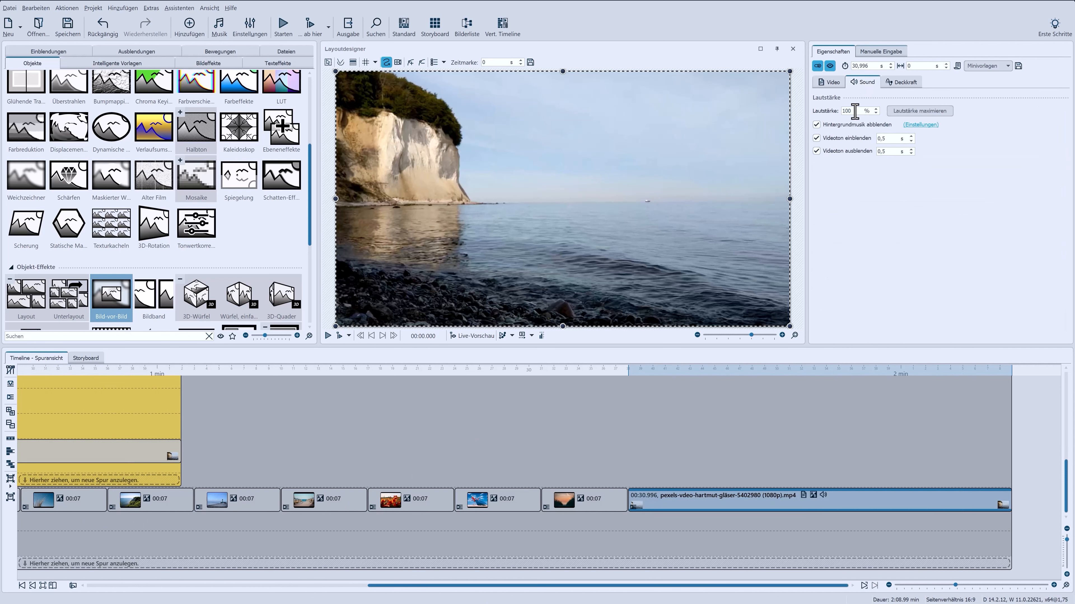
pyautogui.moveTo(854, 111); pyautogui.dragTo(823, 110)
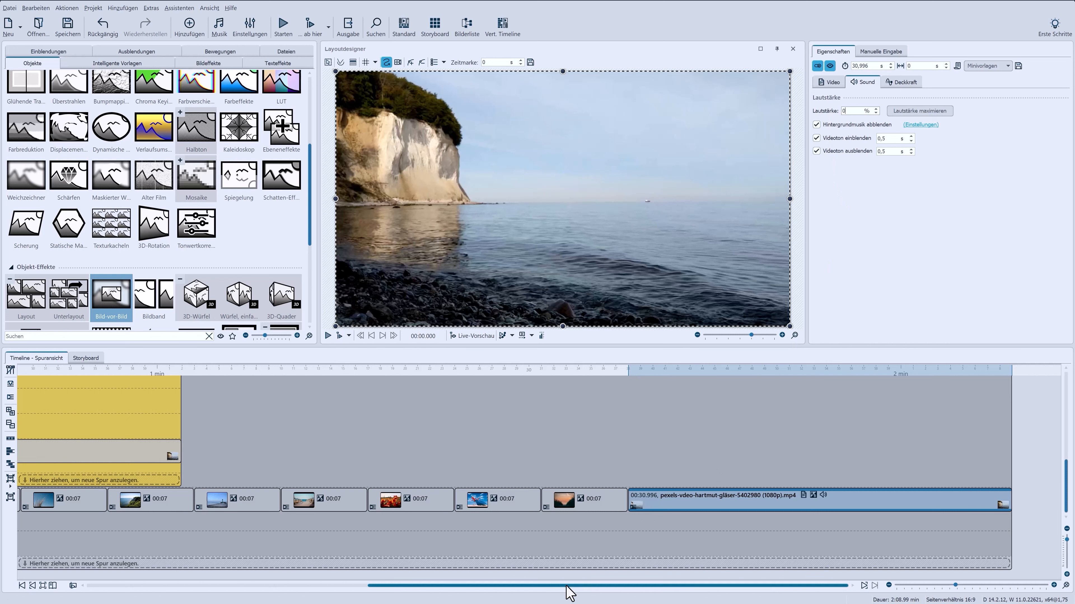
# Step: Delete the copied Layout effect behind the original one on the first track
pyautogui.moveTo(567, 595); pyautogui.dragTo(286, 594)
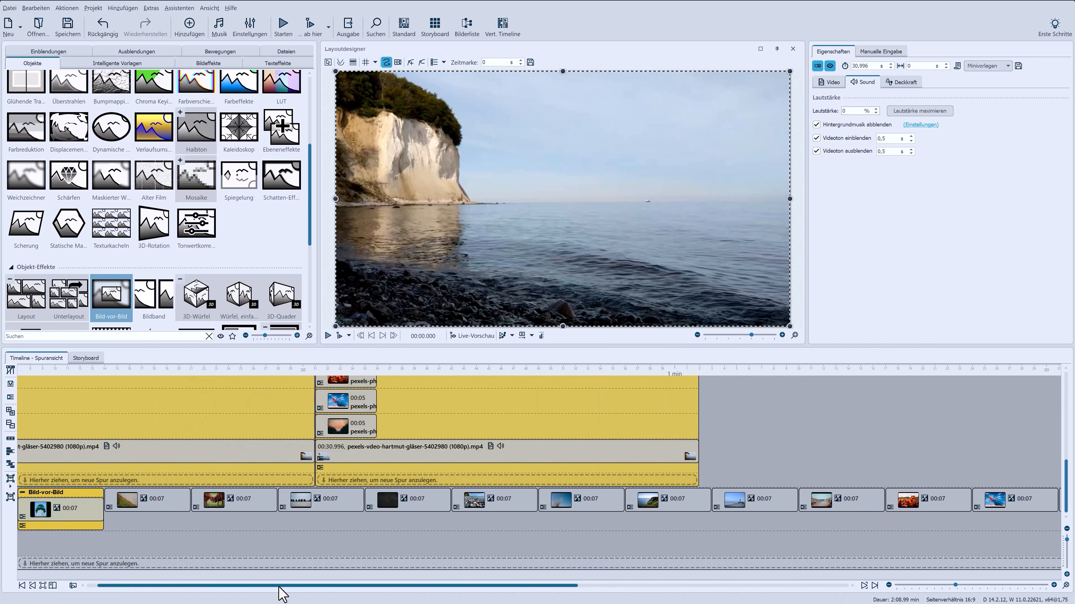
pyautogui.click(1067, 392)
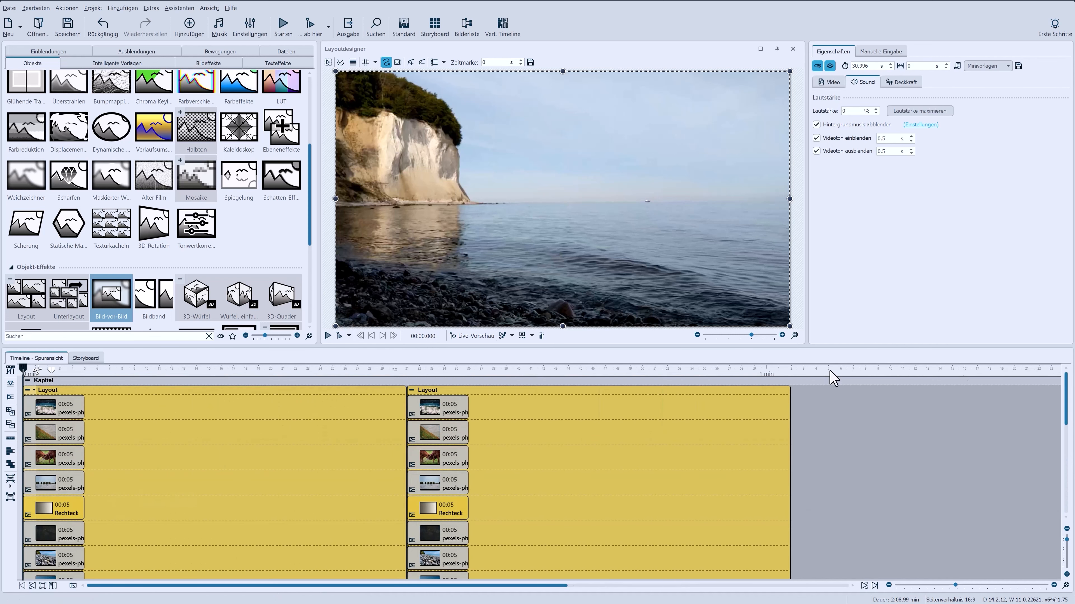
pyautogui.click(469, 397)
pyautogui.press('Delete')
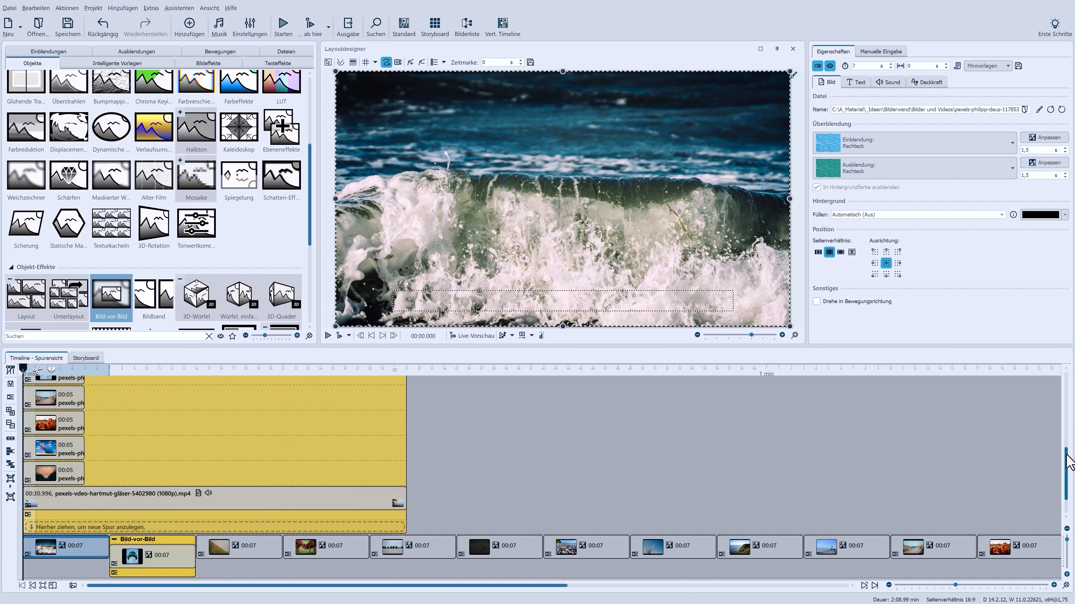
# Step: Collapse the remaining Layout effect at the start of the timeline and select it
pyautogui.moveTo(1067, 455); pyautogui.dragTo(1061, 377)
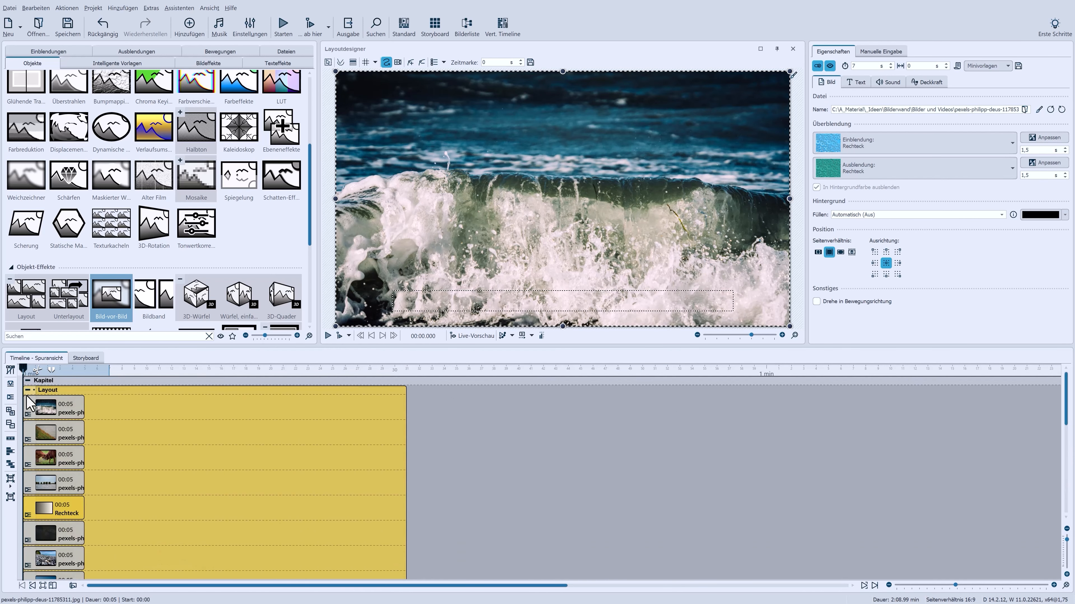
pyautogui.click(28, 390)
pyautogui.click(57, 397)
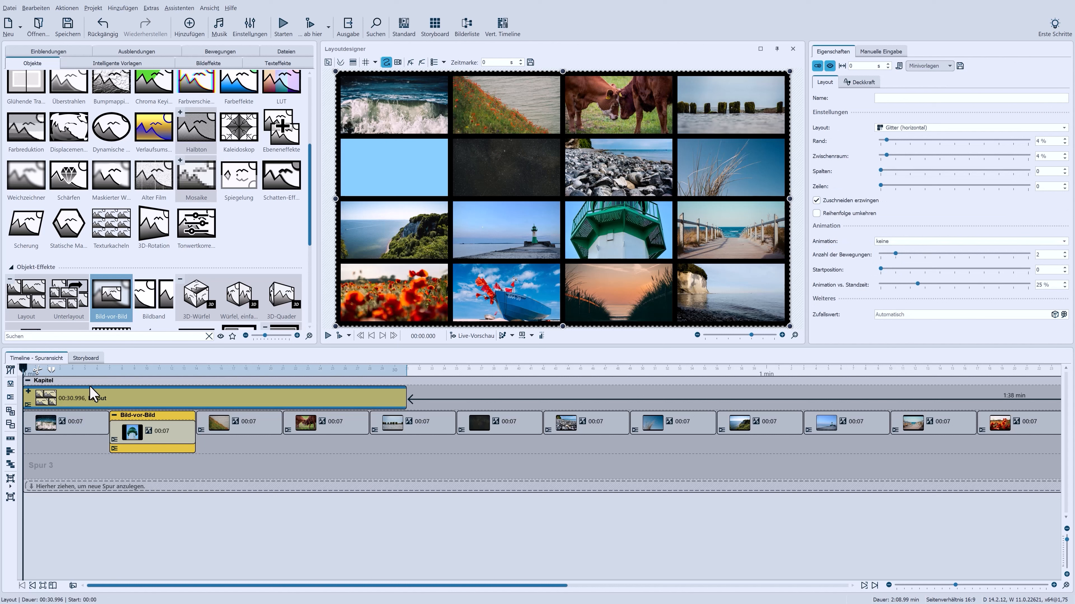
# Step: Search the objects for "recht" and insert the dynamic Rechteck shape on its own track above the Layout effect as a white wall background
pyautogui.click(17, 336)
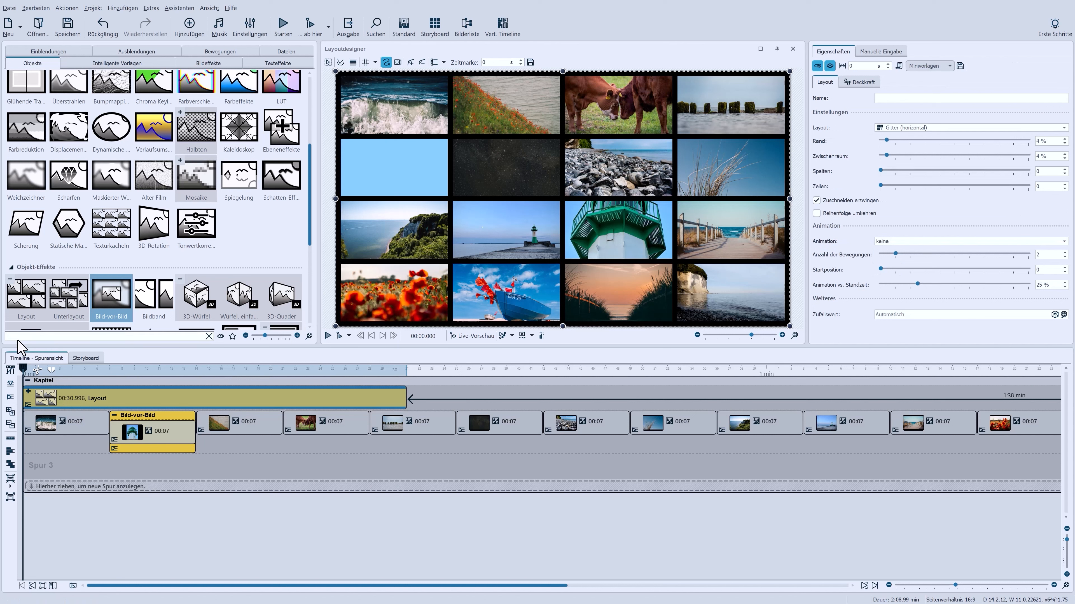
pyautogui.write('recht')
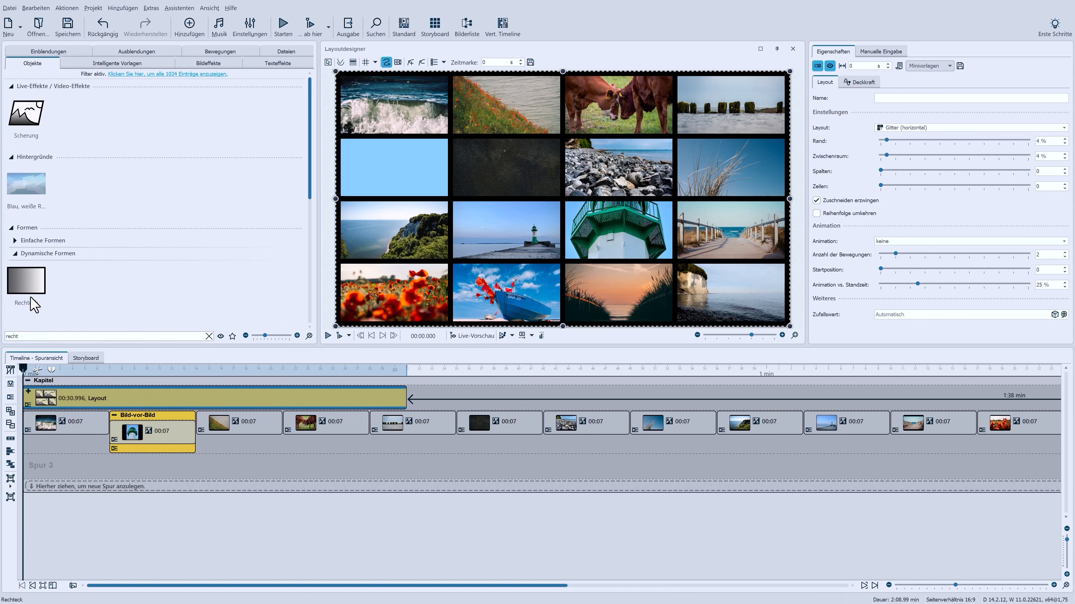
pyautogui.moveTo(25, 281); pyautogui.dragTo(38, 402)
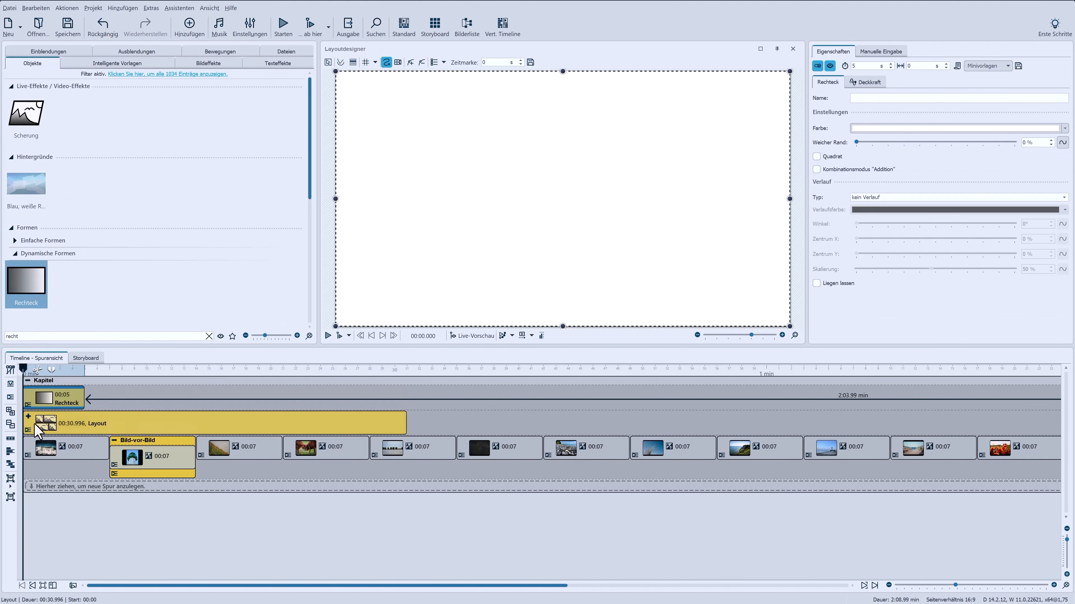
pyautogui.click(38, 431)
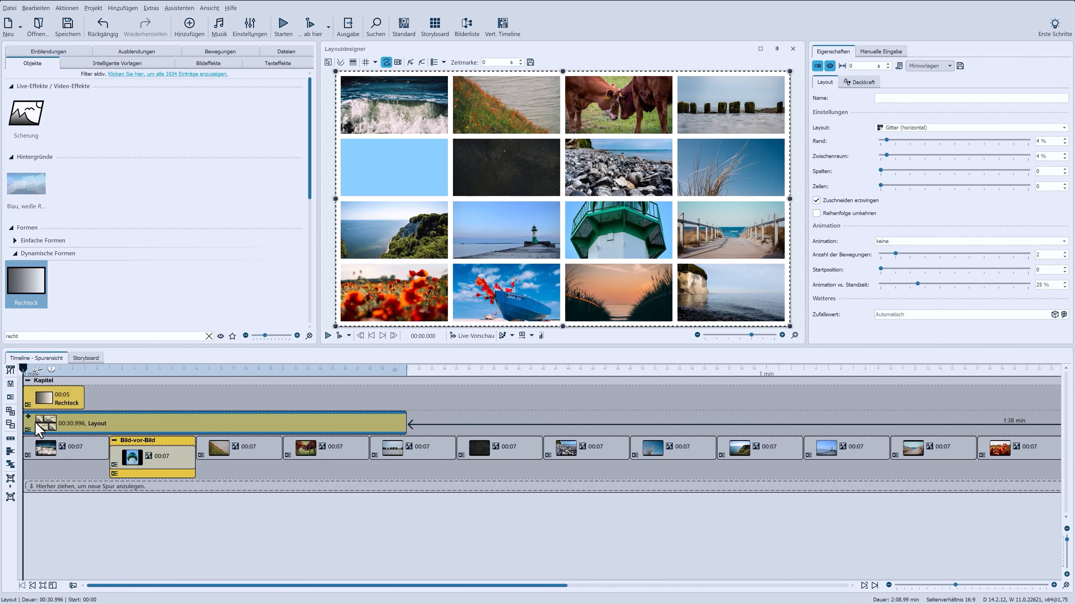
pyautogui.click(43, 402)
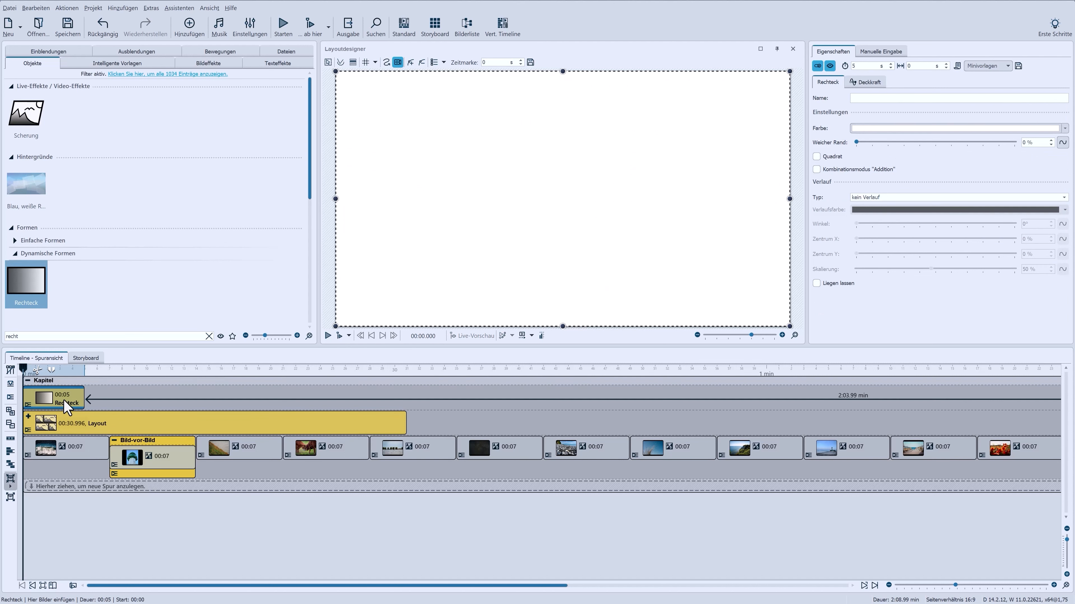
pyautogui.click(823, 284)
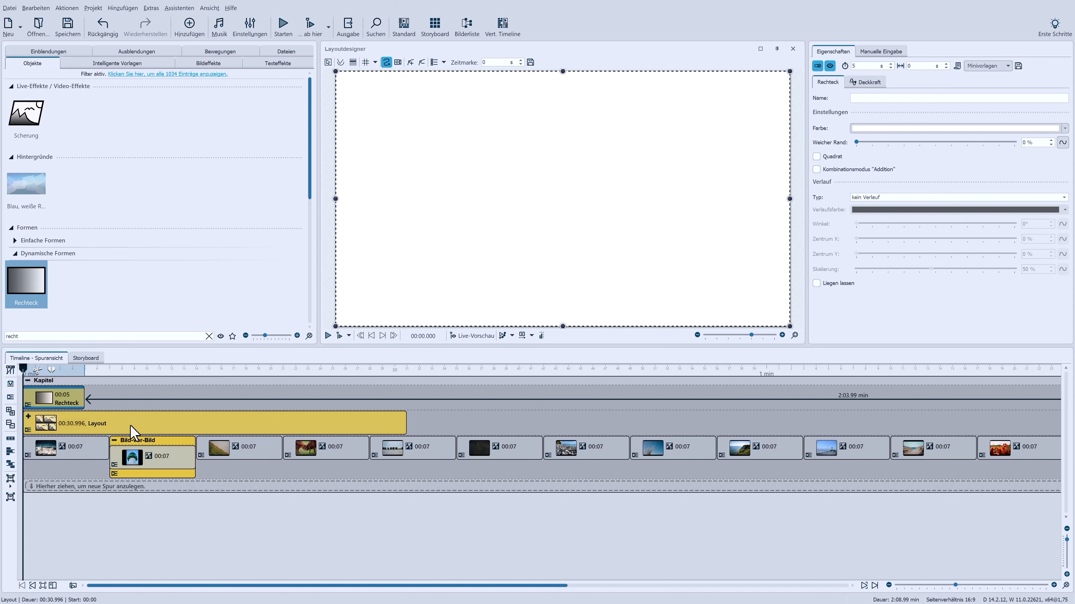
# Step: Switch the Layout effect's arrangement to Zufällig aufteilen and generate several new Zufallswerte for it
pyautogui.click(131, 427)
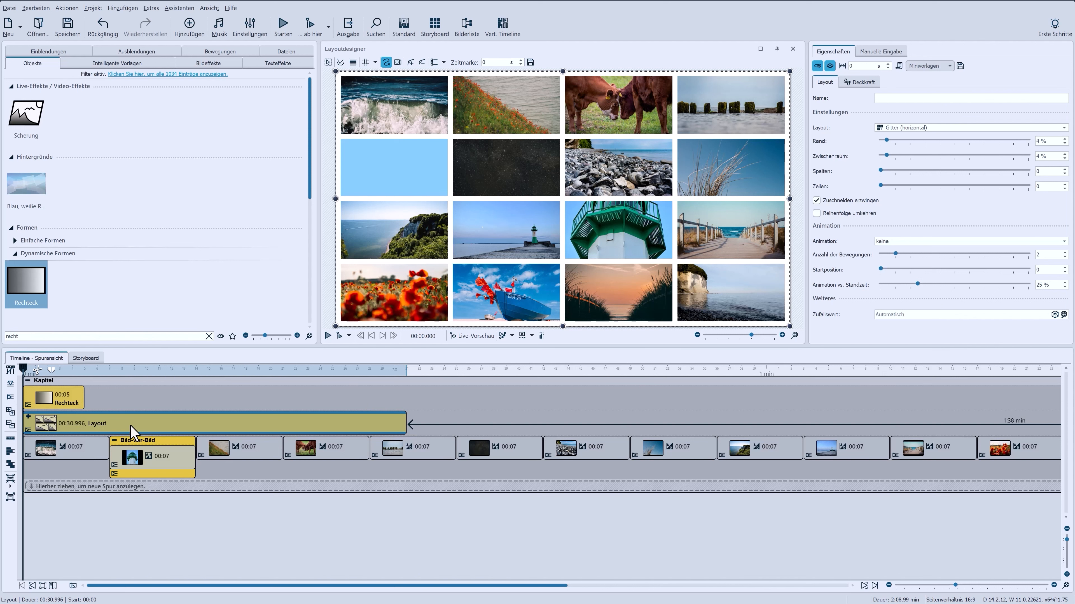
pyautogui.click(919, 129)
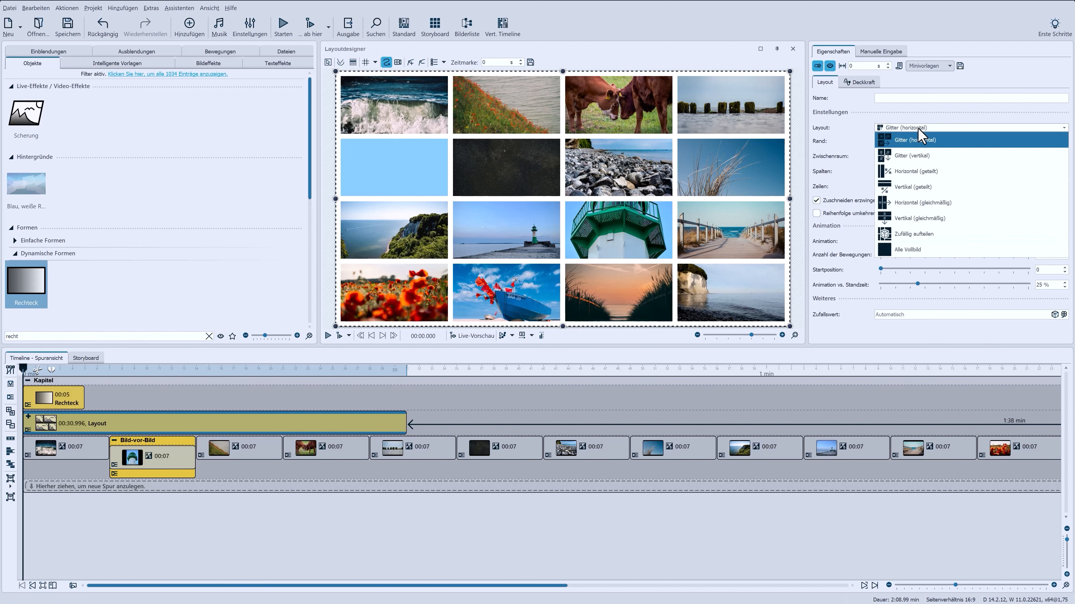
pyautogui.click(923, 238)
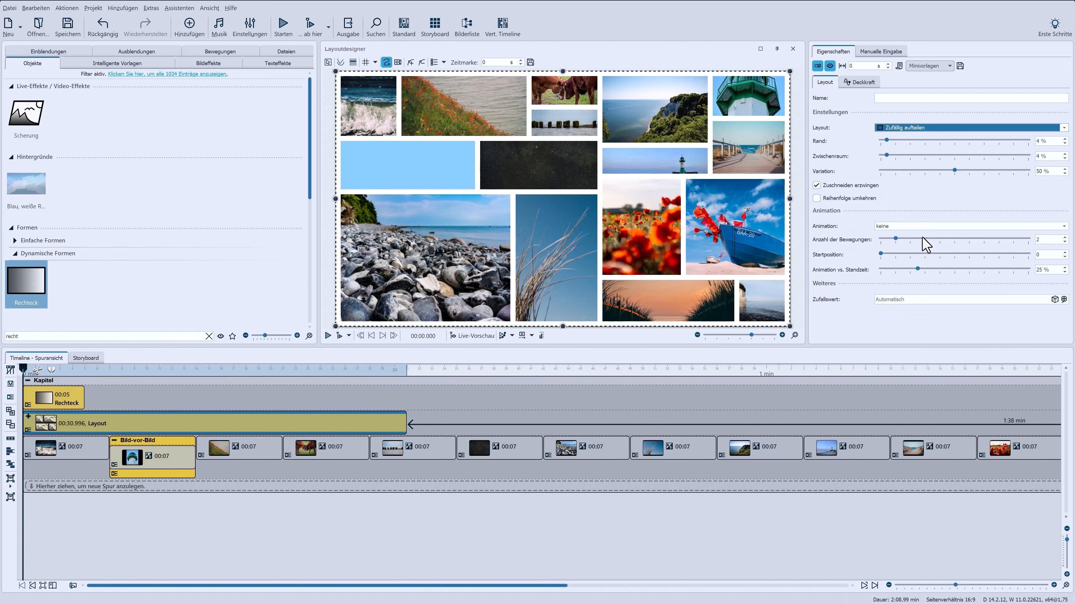
pyautogui.click(1054, 300)
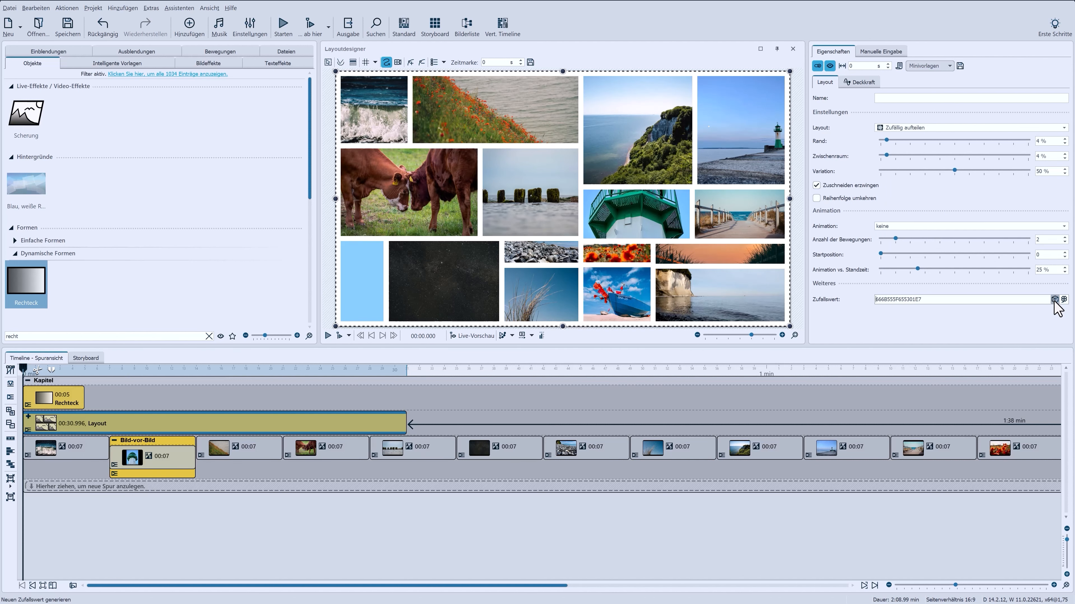
pyautogui.click(1054, 300)
pyautogui.click(1055, 299)
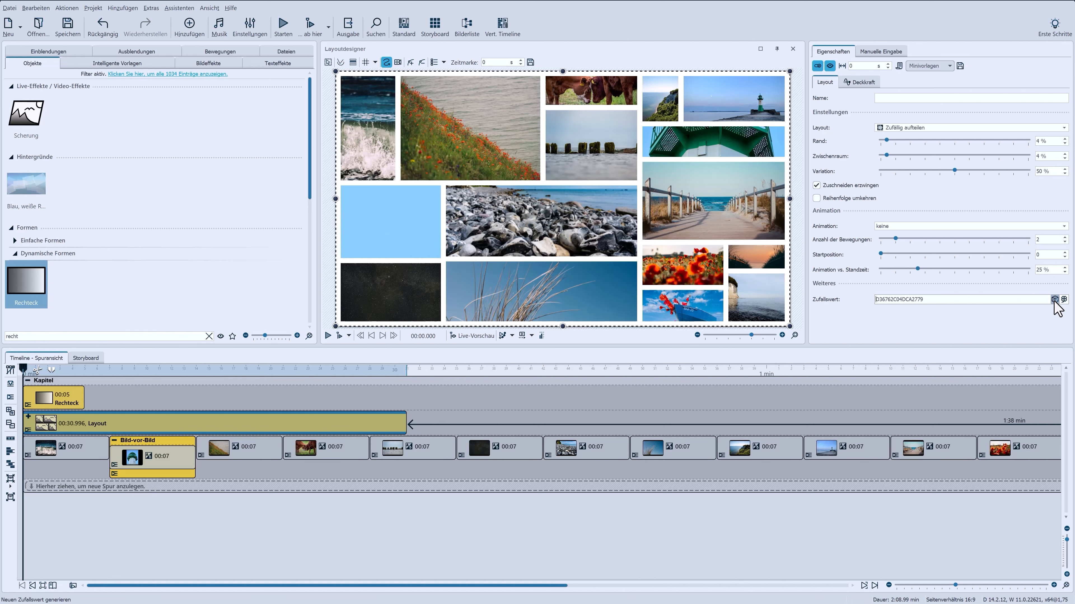
pyautogui.click(1055, 299)
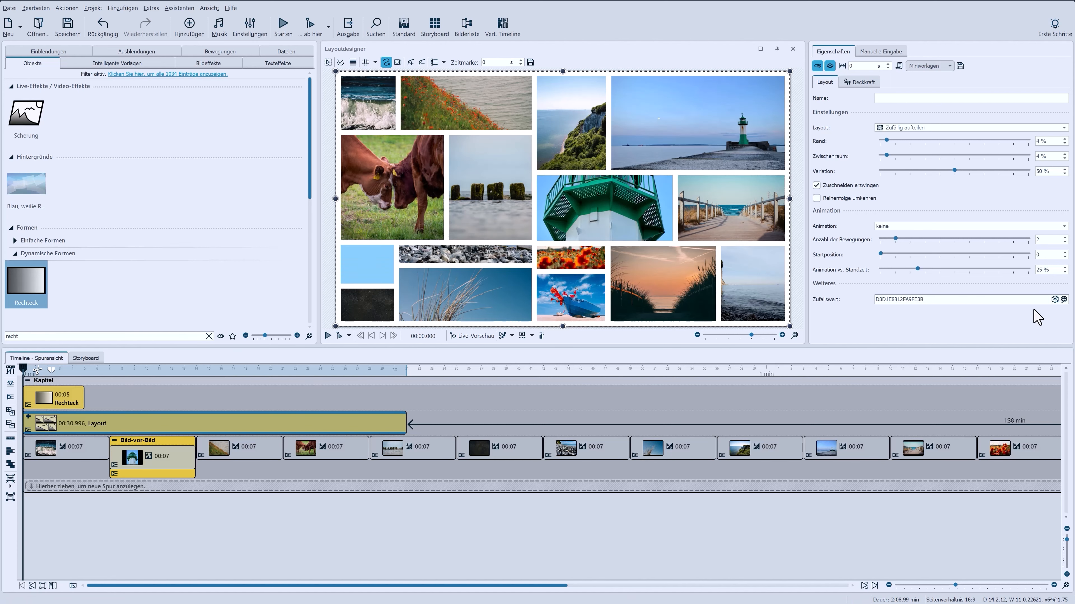
# Step: Set the random arrangement's Variation to 65,5 % and generate two further Zufallswerte
pyautogui.moveTo(953, 171); pyautogui.dragTo(907, 171)
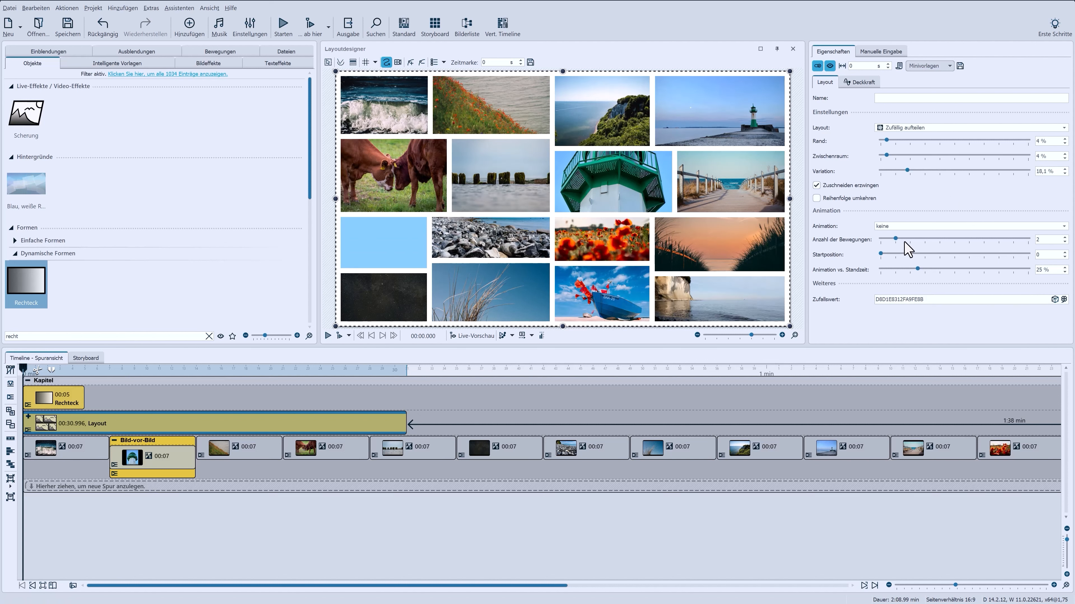
pyautogui.moveTo(907, 171); pyautogui.dragTo(977, 171)
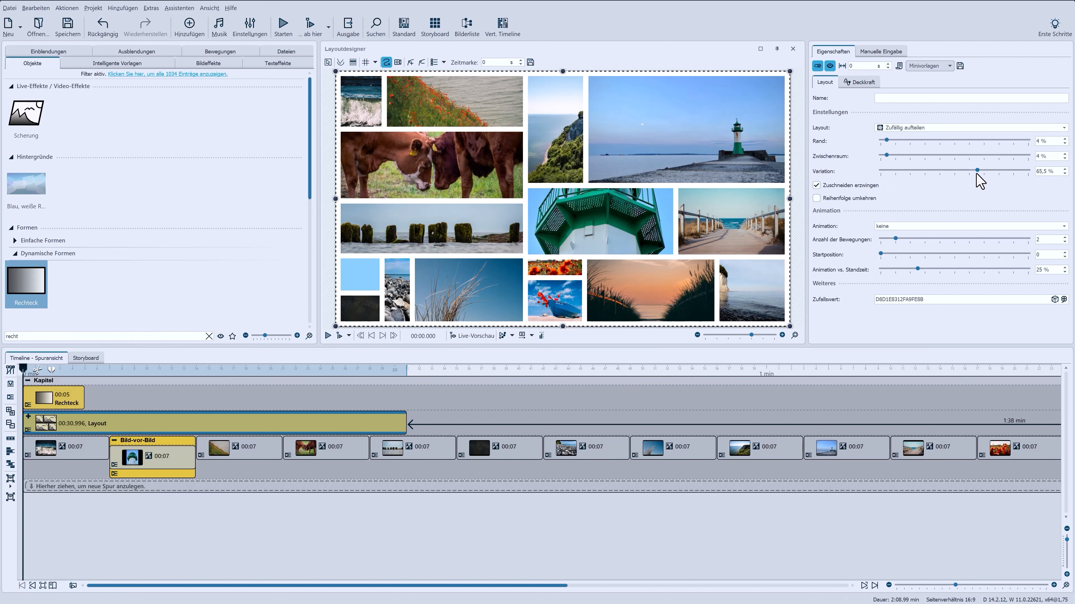
pyautogui.click(1055, 299)
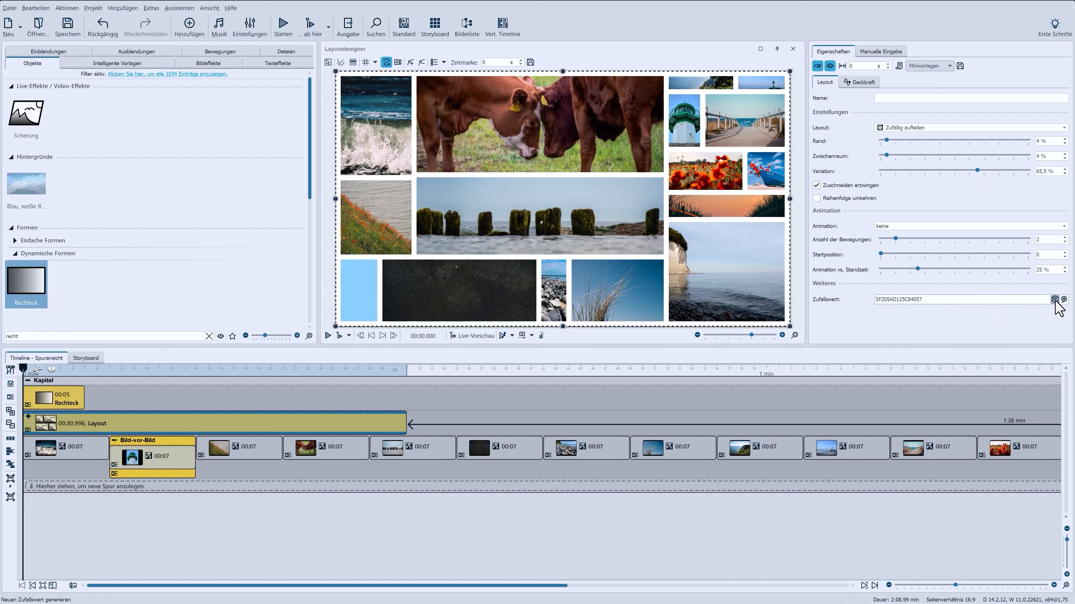
pyautogui.click(1055, 299)
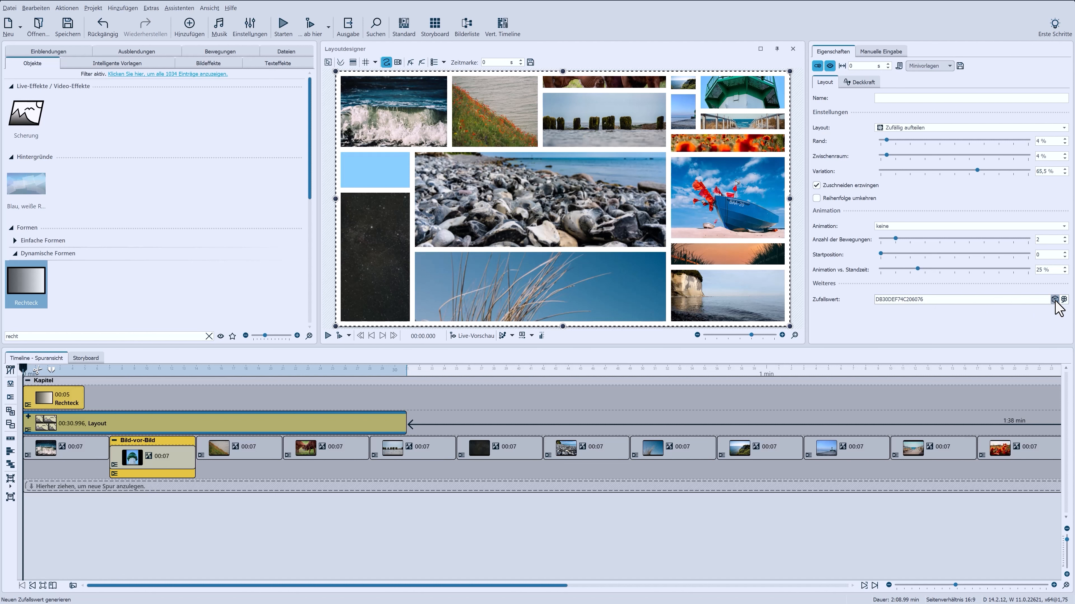
# Step: Set the Layout effect's arrangement back to Gitter (horizontal)
pyautogui.click(1064, 128)
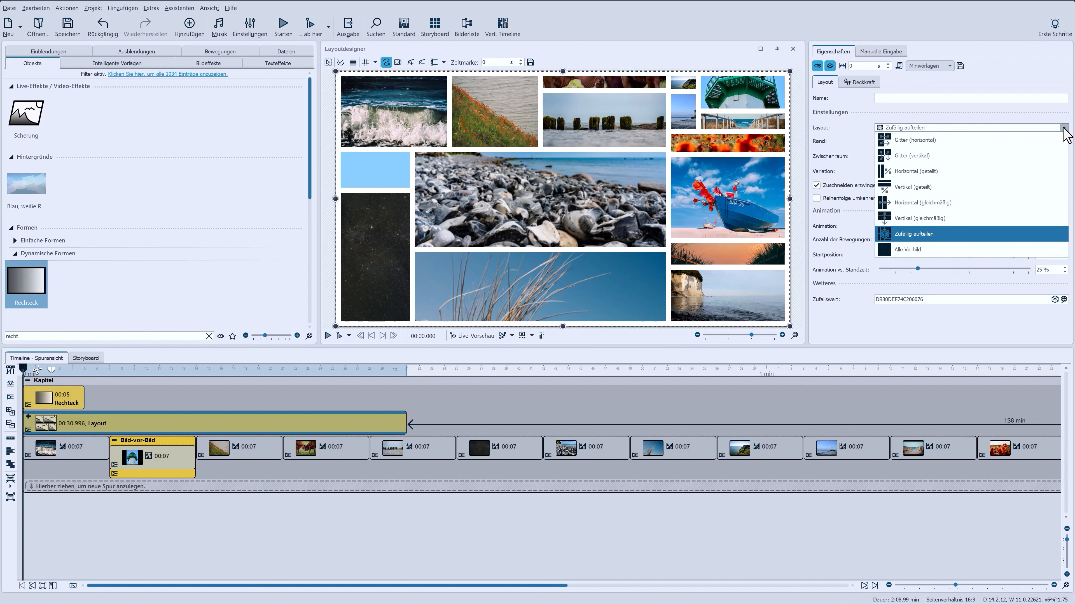
pyautogui.click(955, 146)
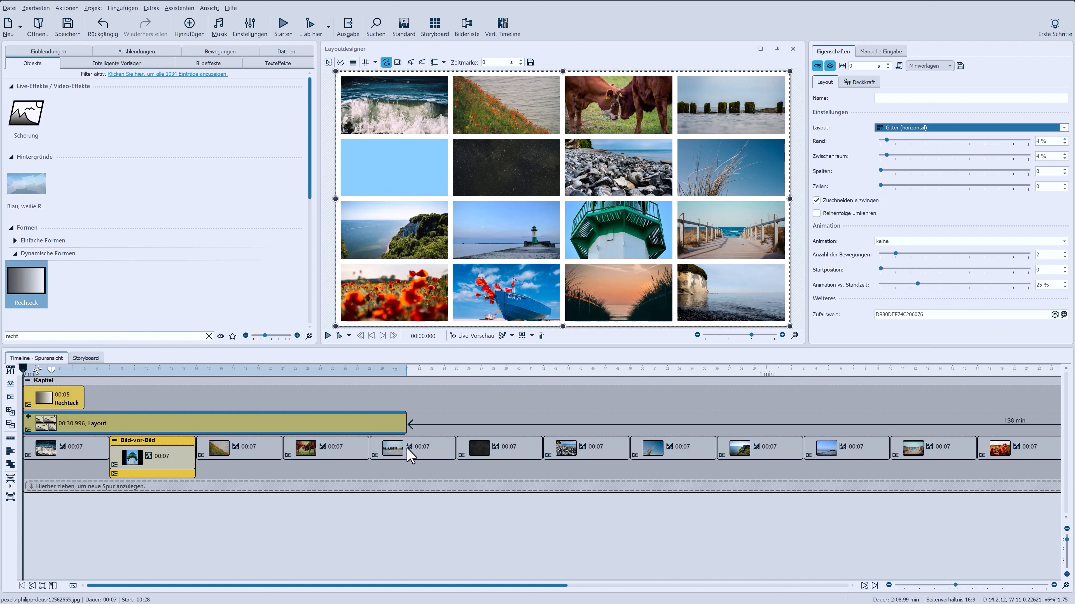
# Step: Move the wooden-posts picture directly behind the Bild-vor-Bild lighthouse picture and add a second camera-pan Bewegungsmarke to it
pyautogui.moveTo(410, 455); pyautogui.dragTo(219, 448)
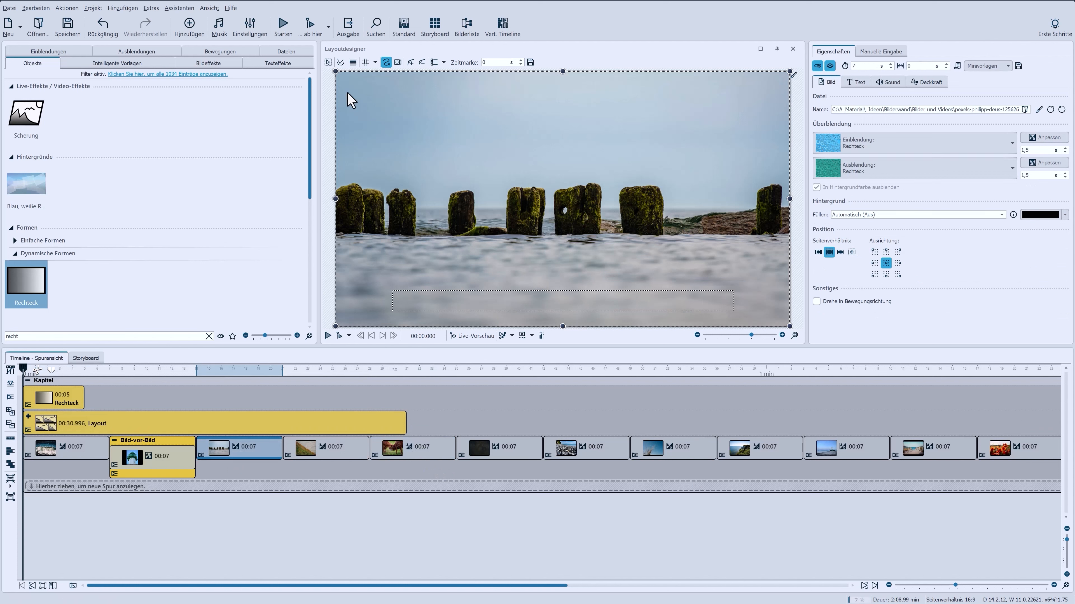
pyautogui.click(398, 63)
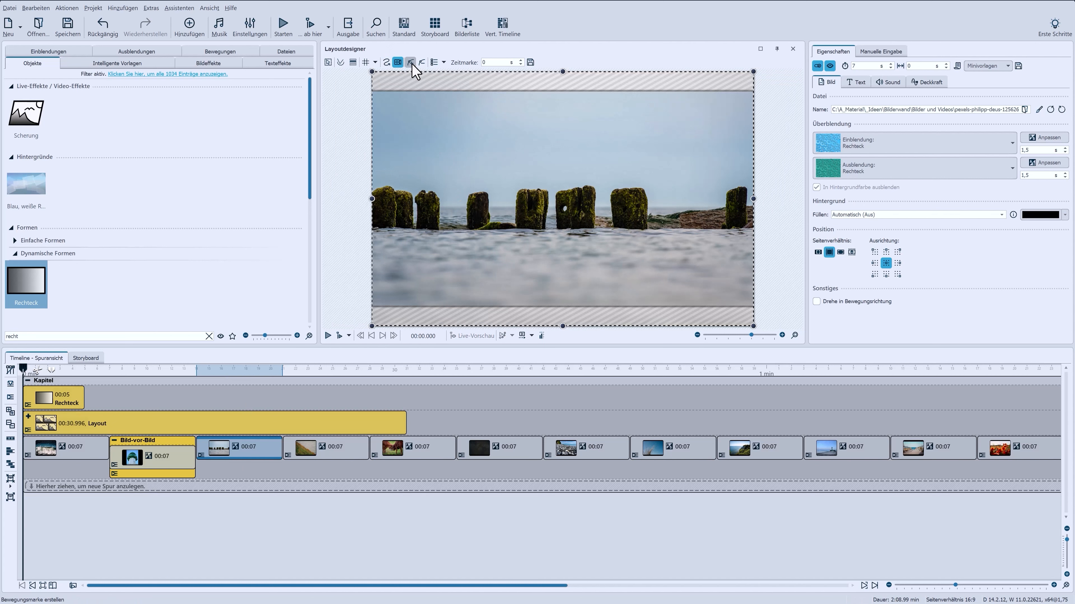
pyautogui.click(411, 63)
# Step: Shrink the second mark's camera frame slightly, centre it on the wooden-posts picture and set its Zeitmarke to 7 s
pyautogui.moveTo(409, 100); pyautogui.dragTo(468, 136)
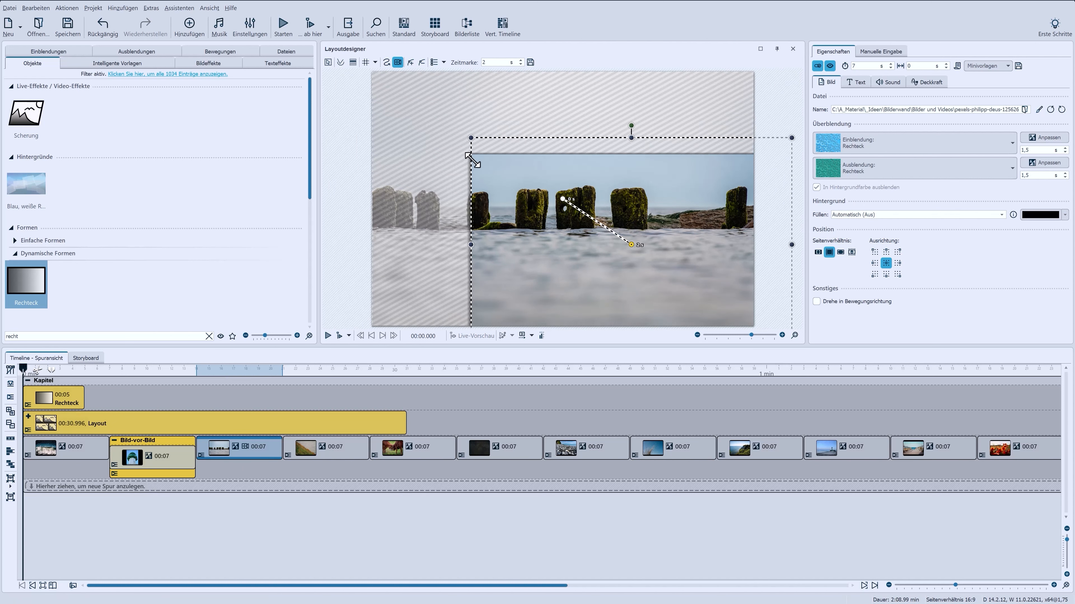
pyautogui.moveTo(564, 265)
pyautogui.mouseDown()
pyautogui.moveTo(508, 240)
pyautogui.moveTo(492, 210)
pyautogui.mouseUp()
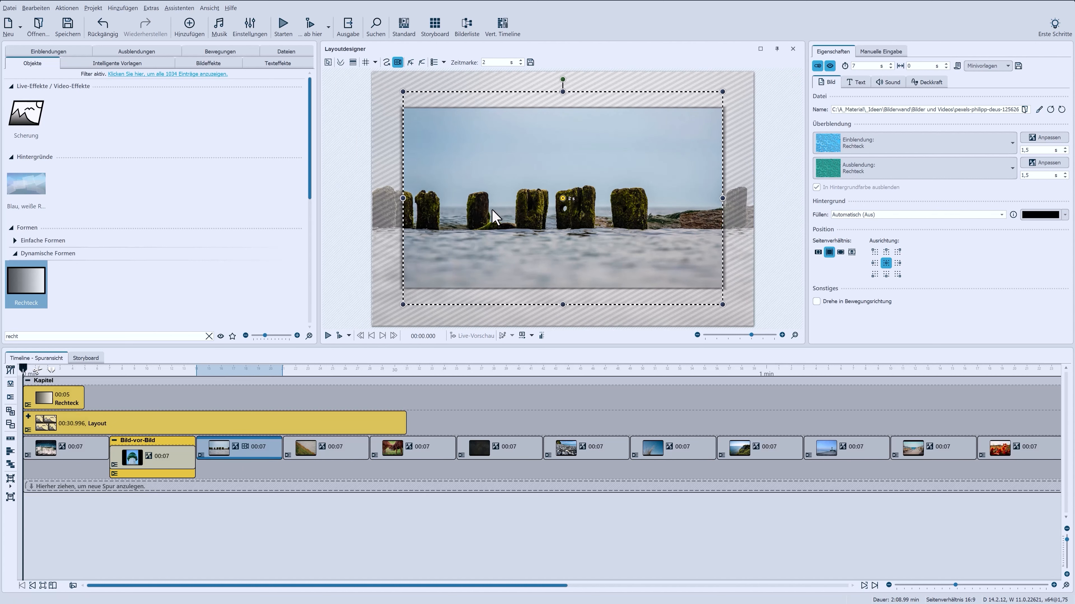
pyautogui.doubleClick(490, 62)
# Step: Preview the show from the end of the Bild-vor-Bild lighthouse picture through the wooden-posts camera pan
pyautogui.click(167, 371)
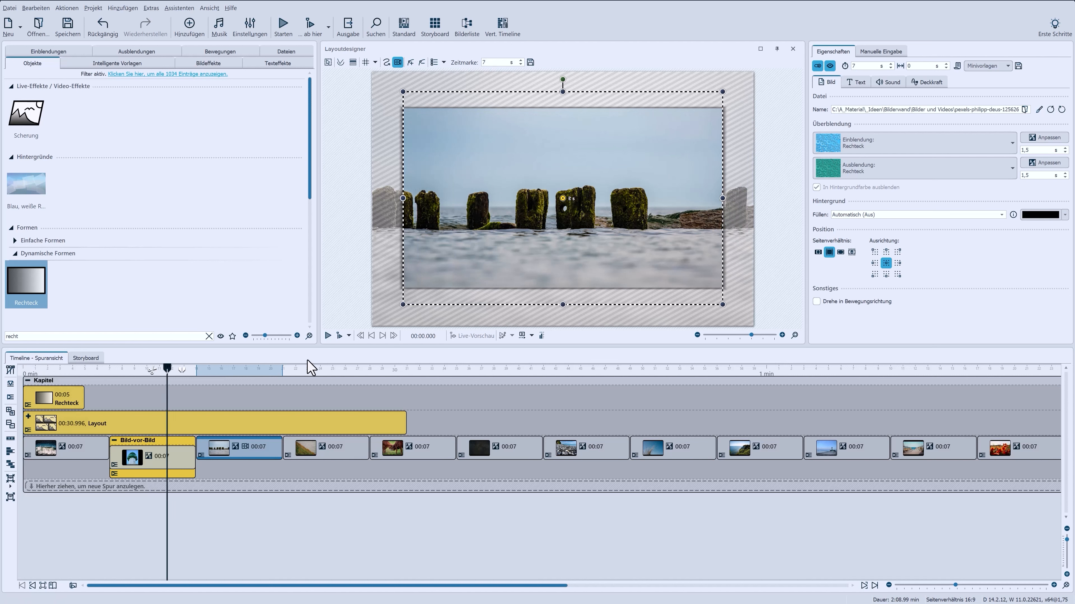
pyautogui.click(339, 335)
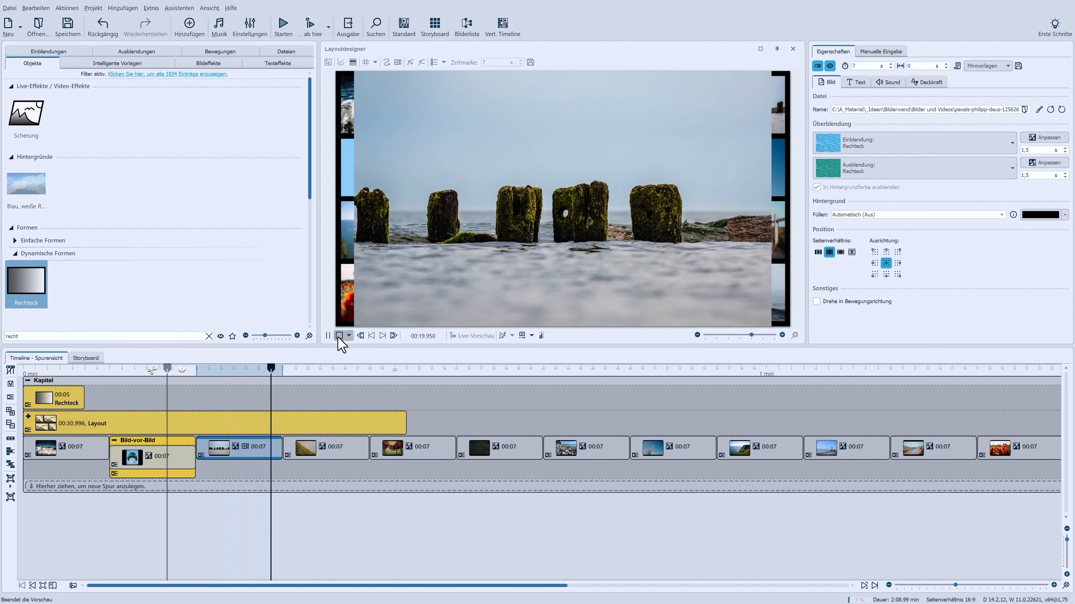
pyautogui.click(338, 335)
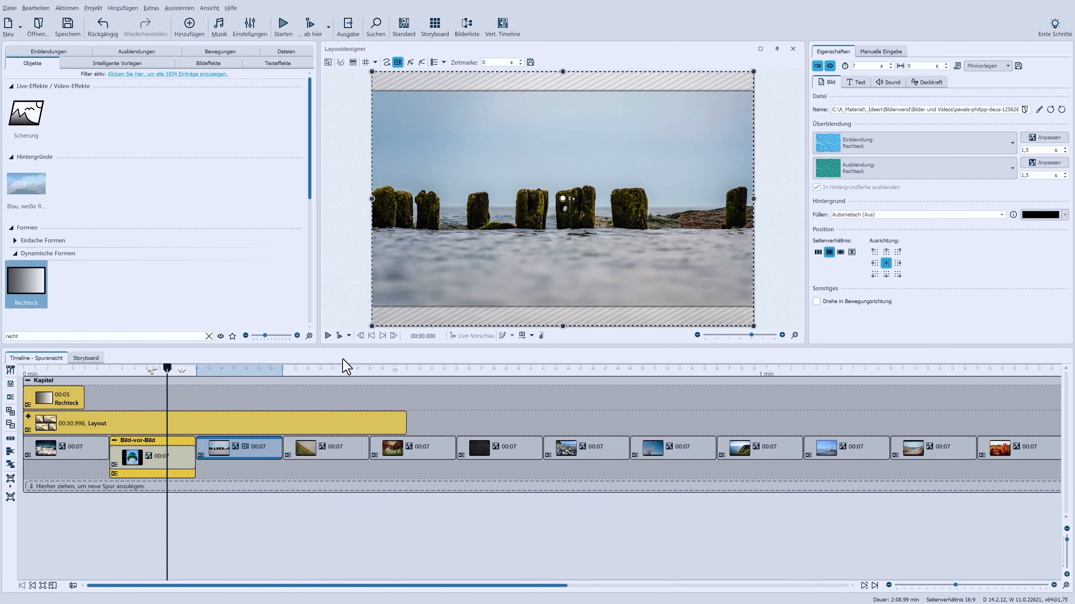
# Step: Switch the poppy-slope picture behind the wooden posts to its Bewegungspfad view and set its duration to 5 s
pyautogui.click(338, 455)
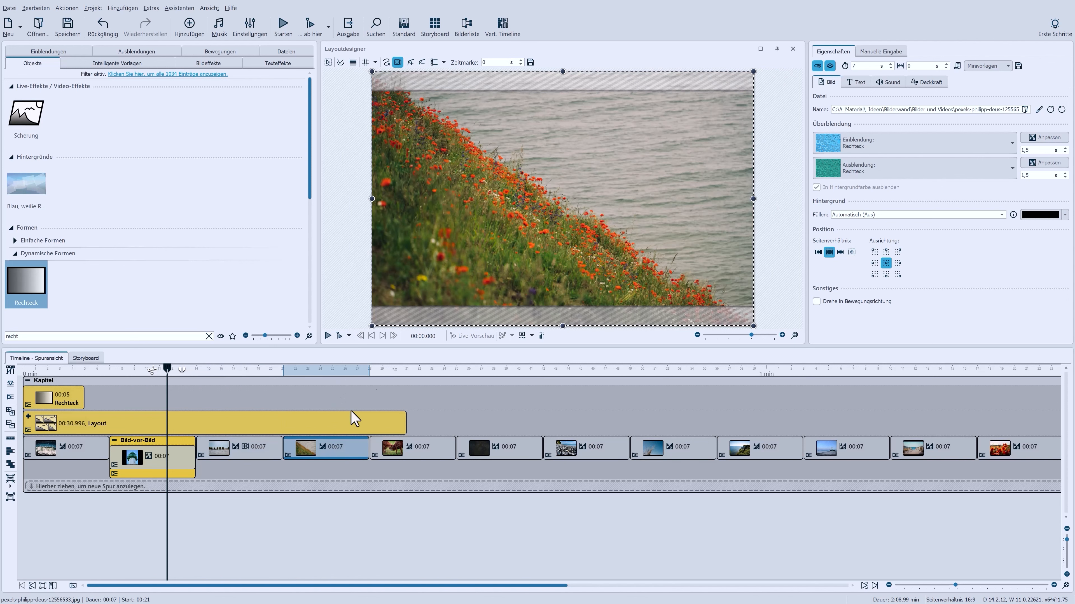
pyautogui.click(386, 63)
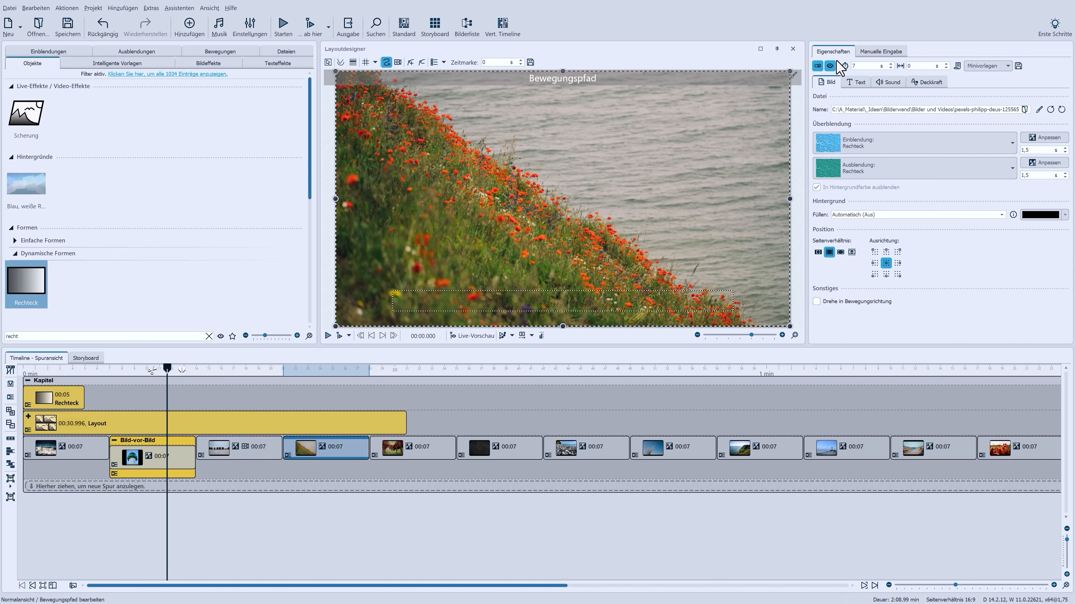
pyautogui.doubleClick(852, 66)
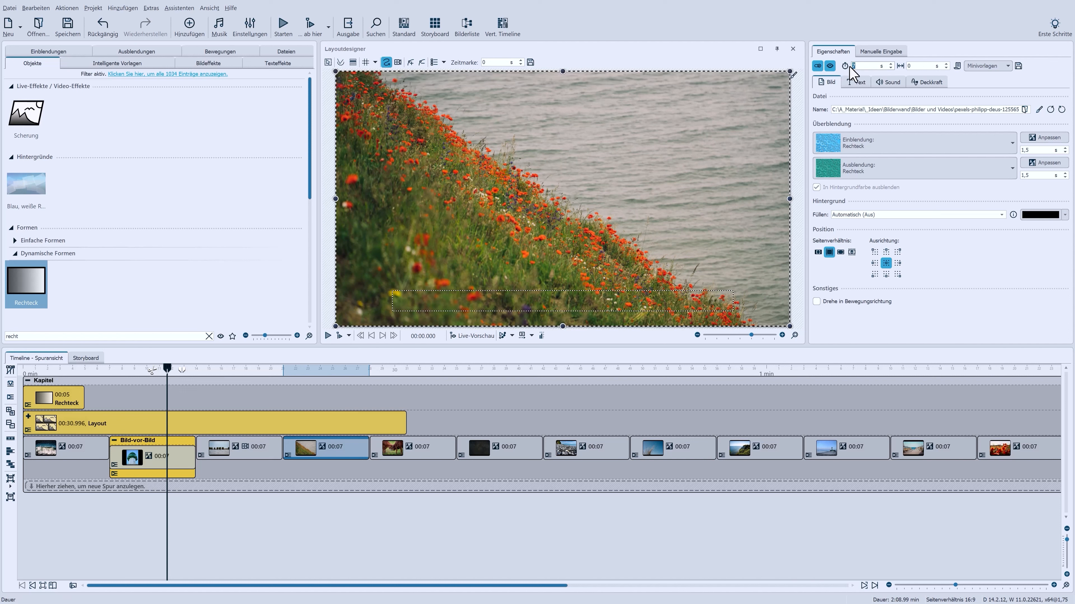
pyautogui.press('Return')
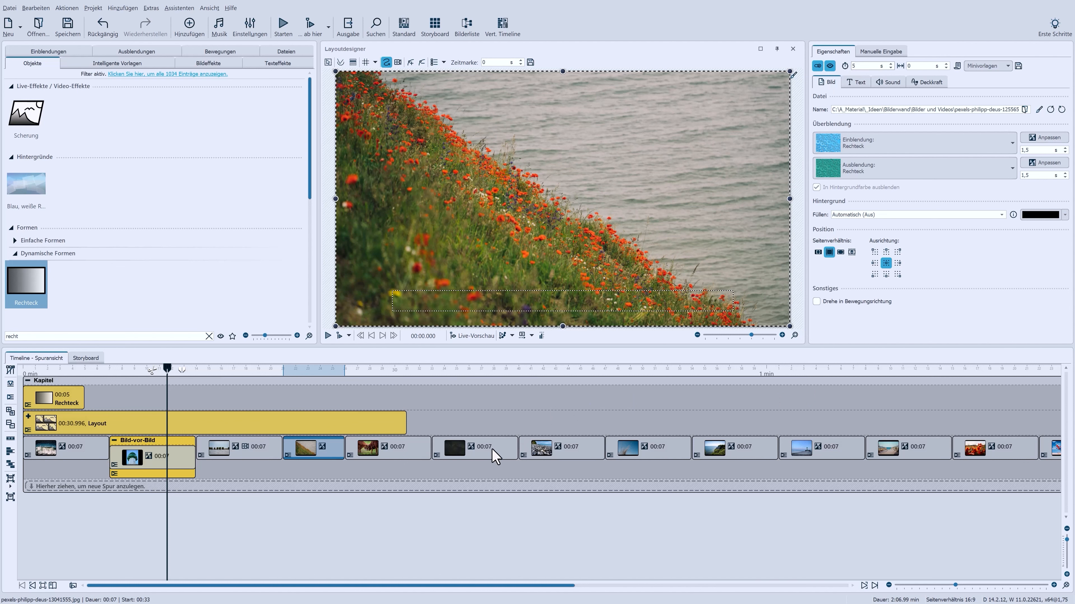
# Step: Leave a 0,7 s gap before the starry-sky picture and another 0,7 s gap before the wooden-posts picture
pyautogui.click(495, 456)
pyautogui.moveTo(492, 449)
pyautogui.mouseDown()
pyautogui.moveTo(510, 460)
pyautogui.moveTo(502, 454)
pyautogui.mouseUp()
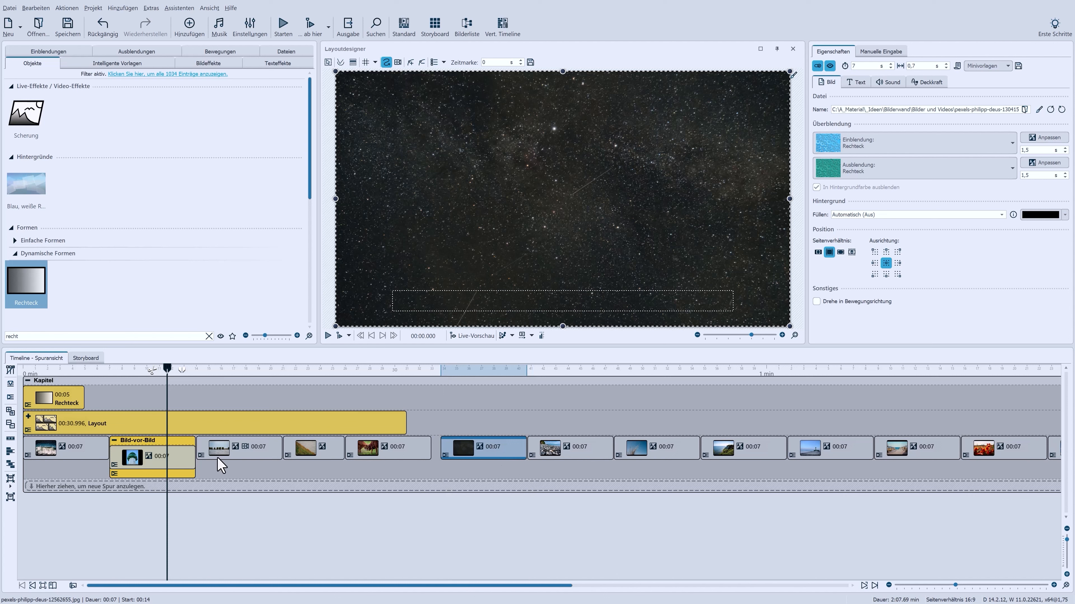
pyautogui.moveTo(226, 449); pyautogui.dragTo(244, 461)
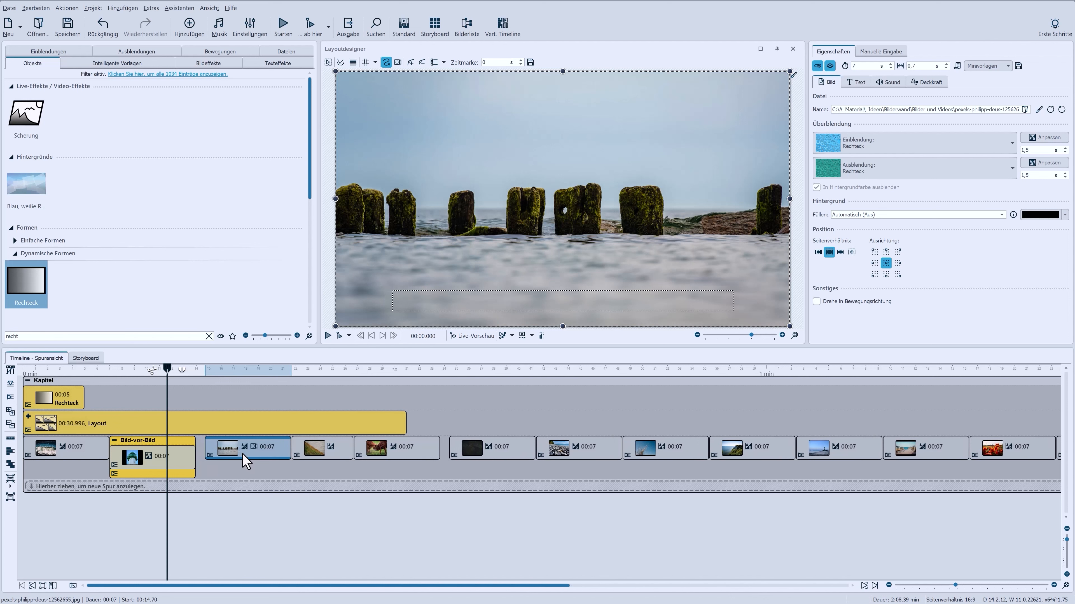
# Step: Expand the Layout effect and group its blue Rechteck into a Flexi-Collage
pyautogui.click(28, 417)
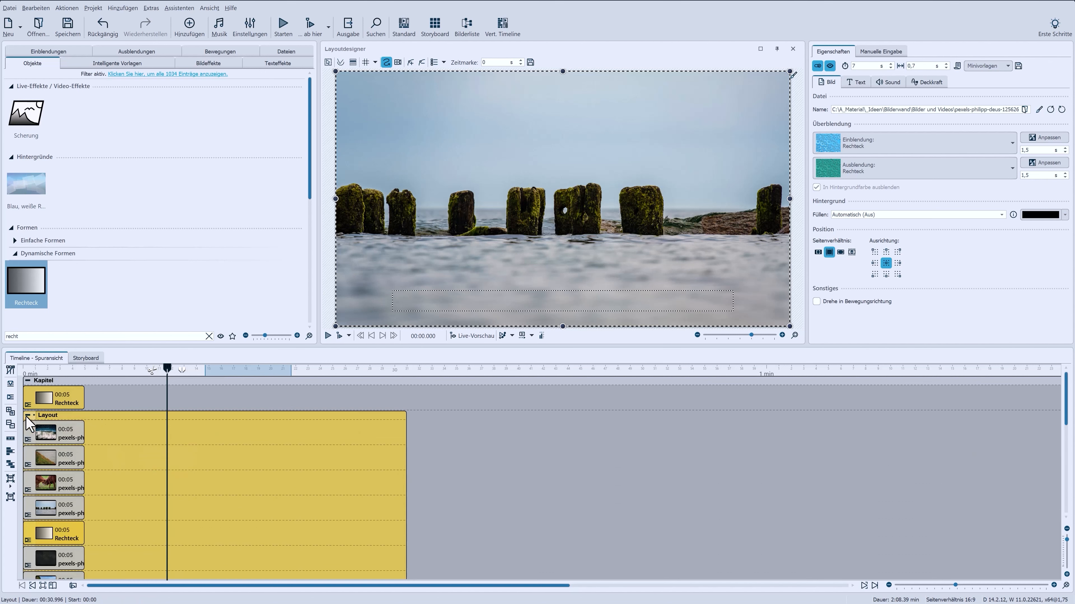
pyautogui.click(63, 538)
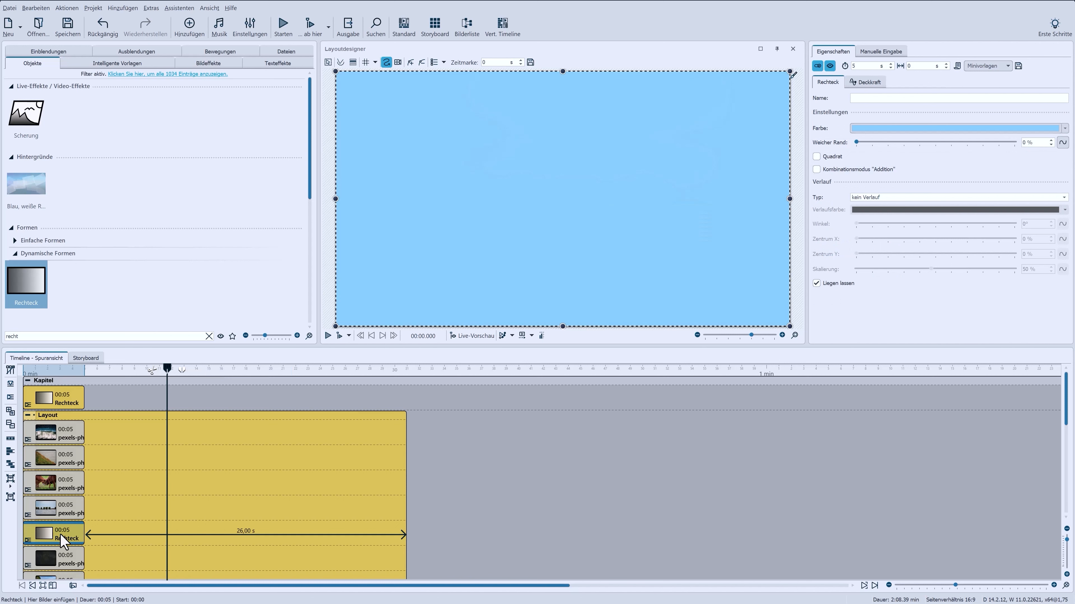
pyautogui.click(12, 481)
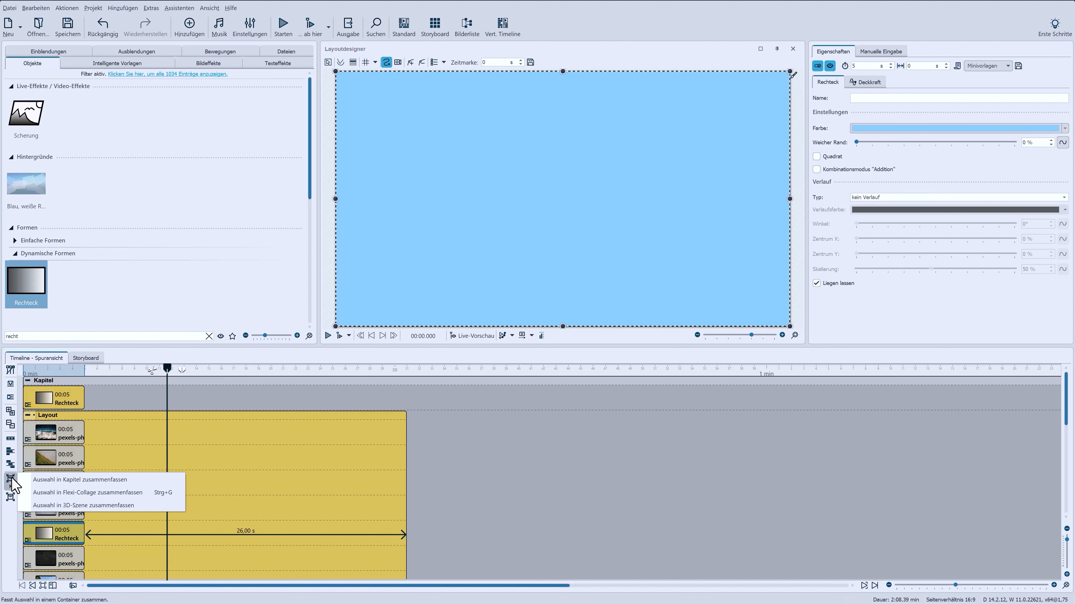
pyautogui.click(33, 493)
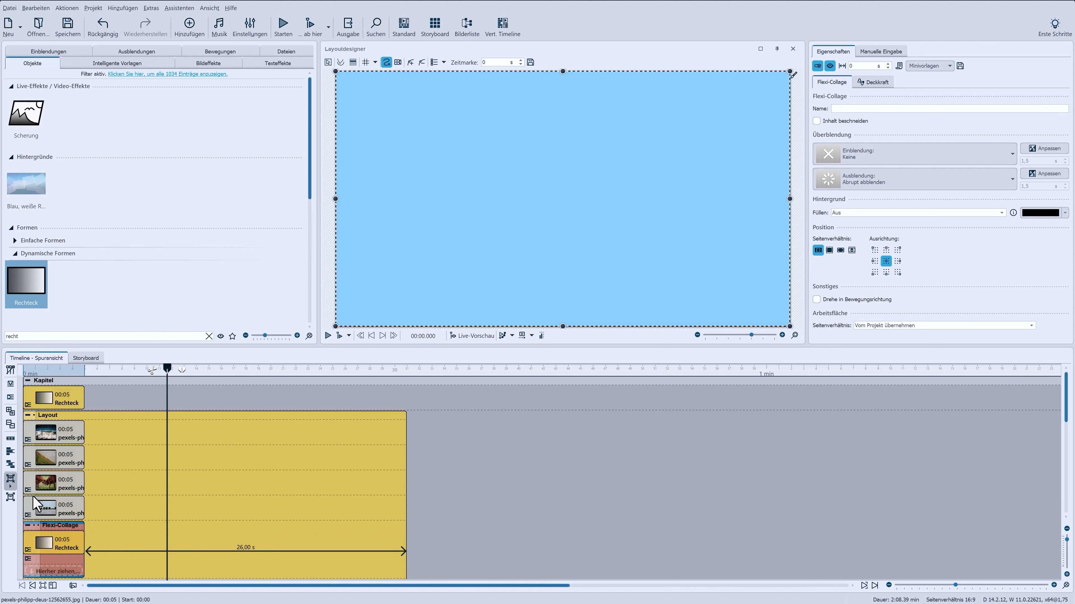
# Step: Add a Text object reading "Unser Urlaub" to the Flexi-Collage below the Rechteck and give it a shadow
pyautogui.click(209, 336)
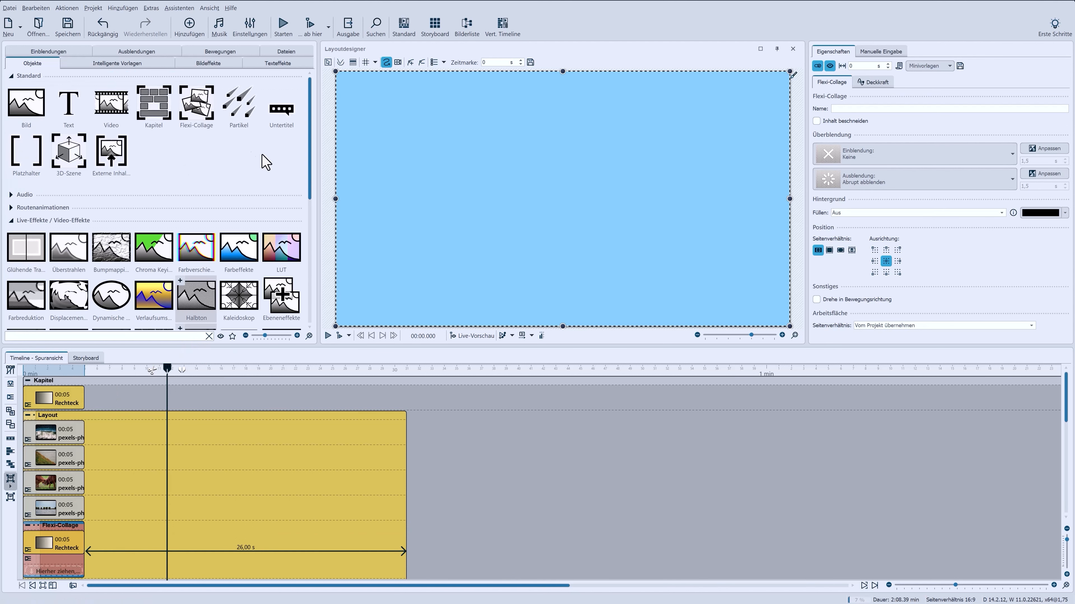
pyautogui.moveTo(68, 110)
pyautogui.mouseDown()
pyautogui.moveTo(6, 520)
pyautogui.moveTo(44, 570)
pyautogui.mouseUp()
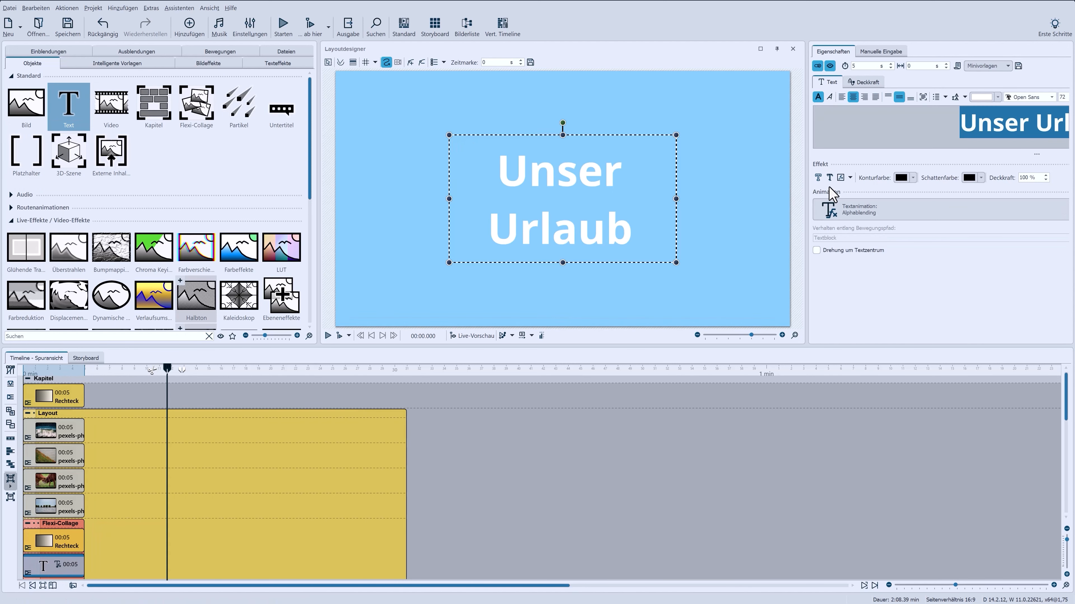
pyautogui.click(828, 182)
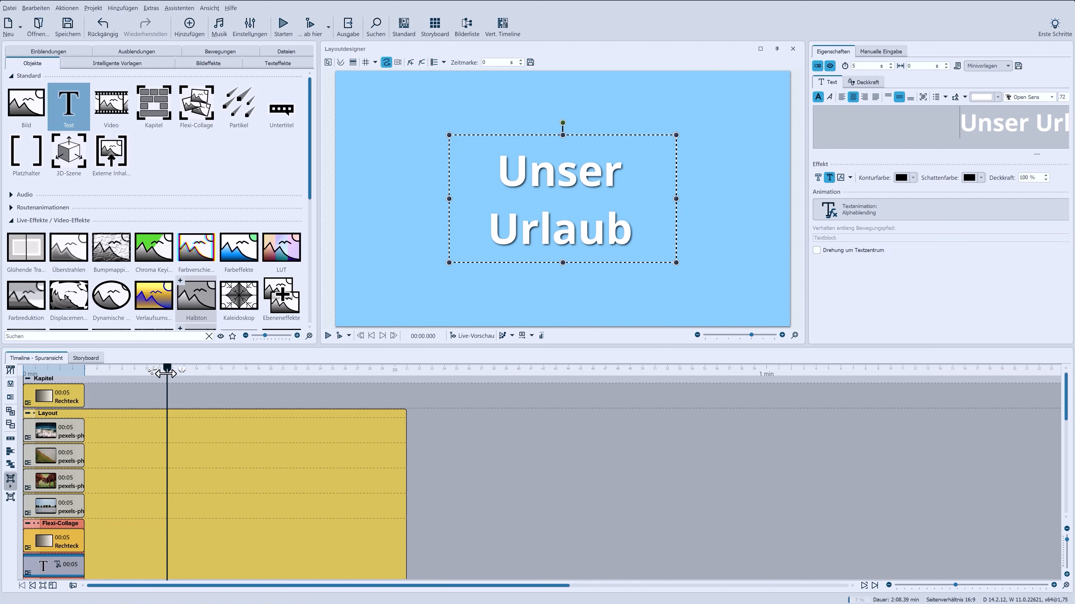
# Step: Enable Inhalt beschneiden for the Flexi-Collage, set its Seitenverhältnis to Zuschneiden, and check the picture wall from the start
pyautogui.moveTo(167, 373); pyautogui.dragTo(23, 373)
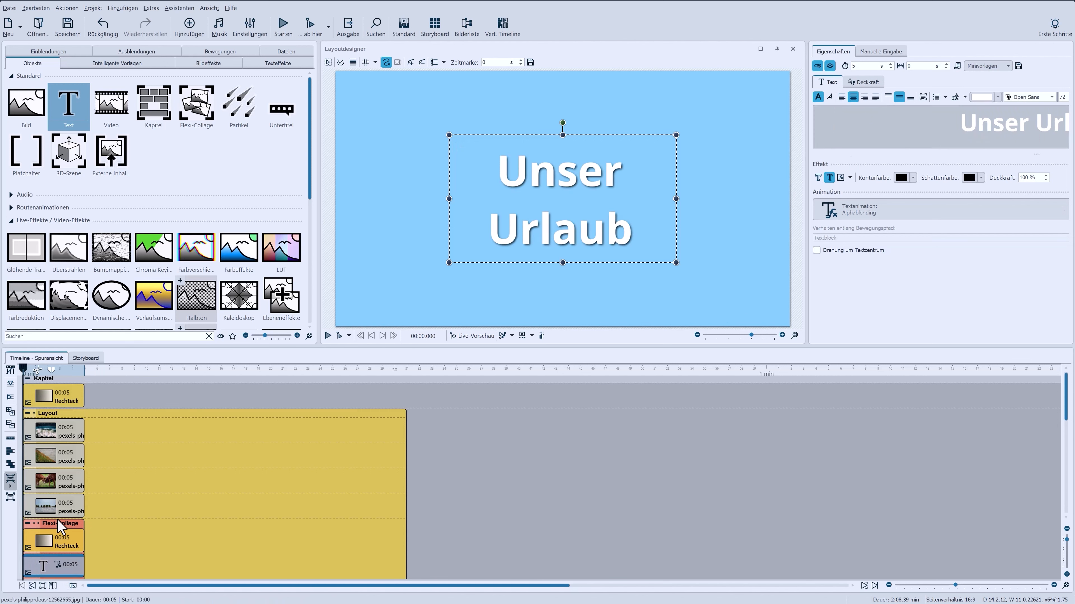
pyautogui.click(54, 527)
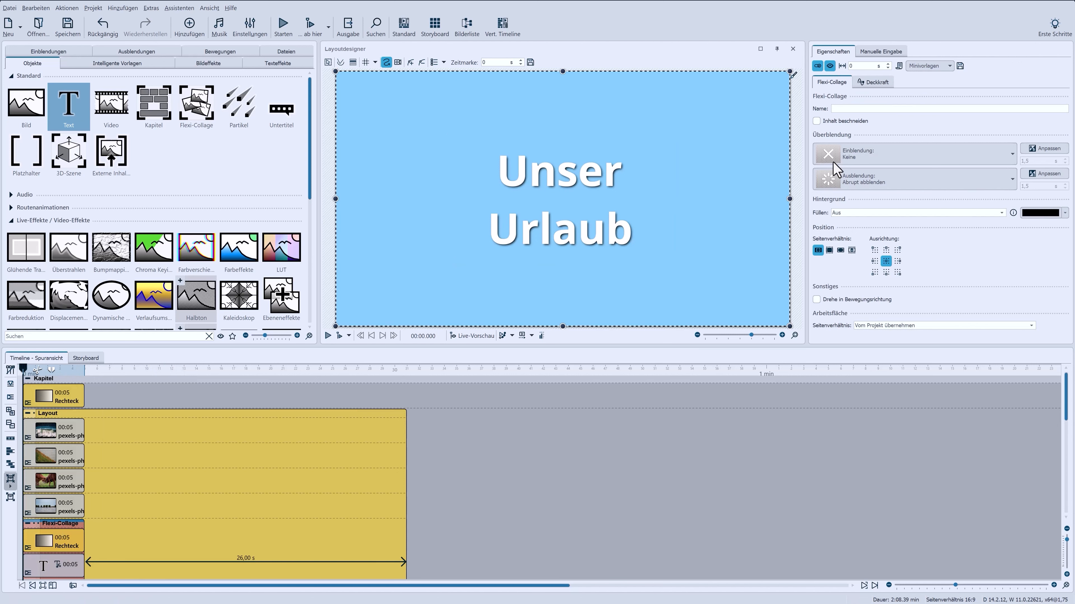
pyautogui.click(851, 122)
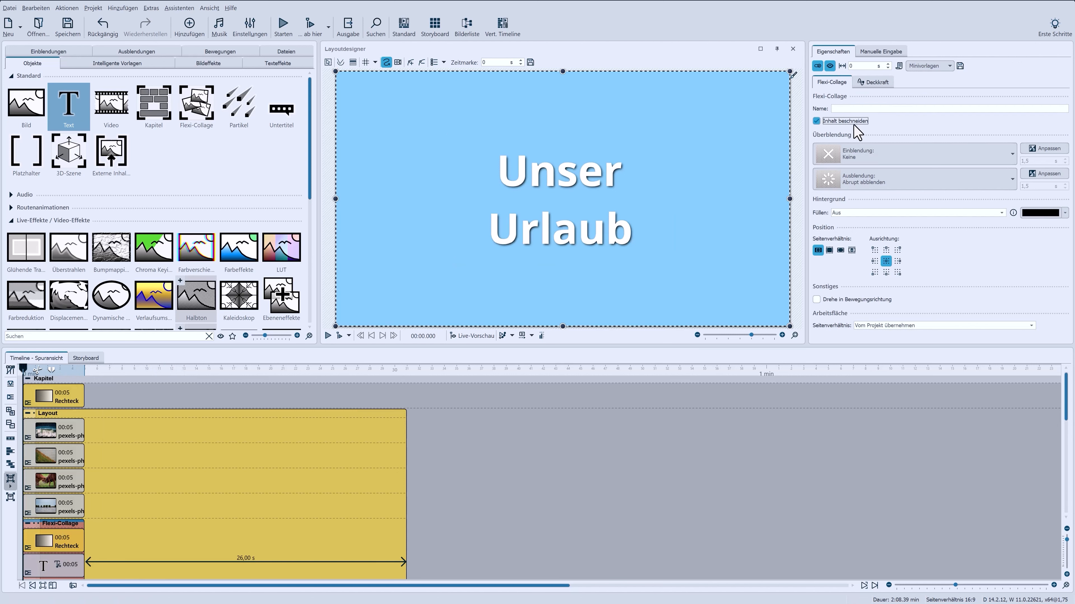
pyautogui.click(828, 254)
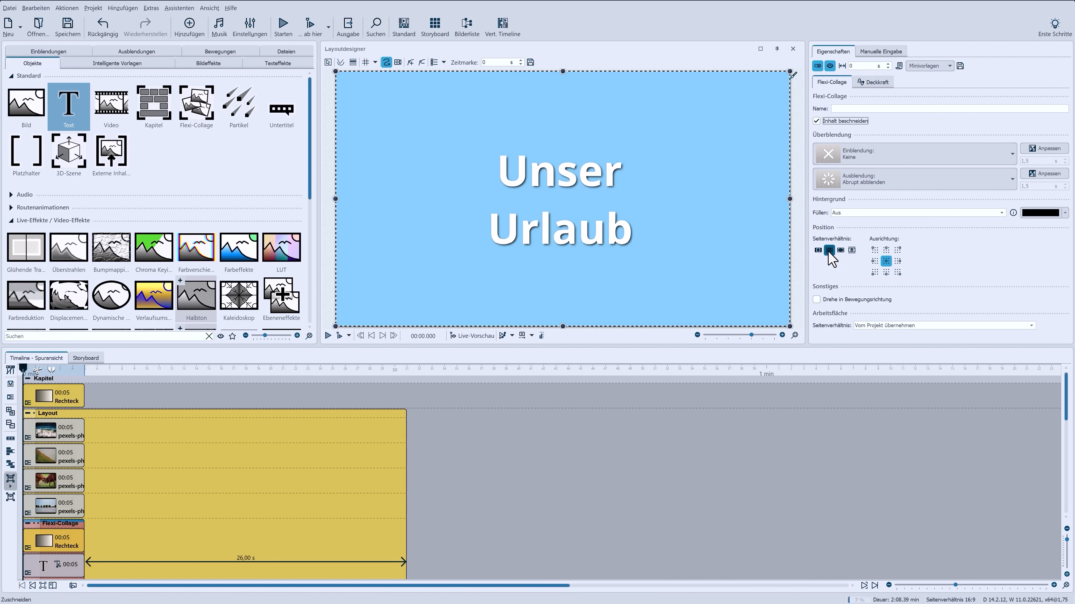
pyautogui.click(41, 416)
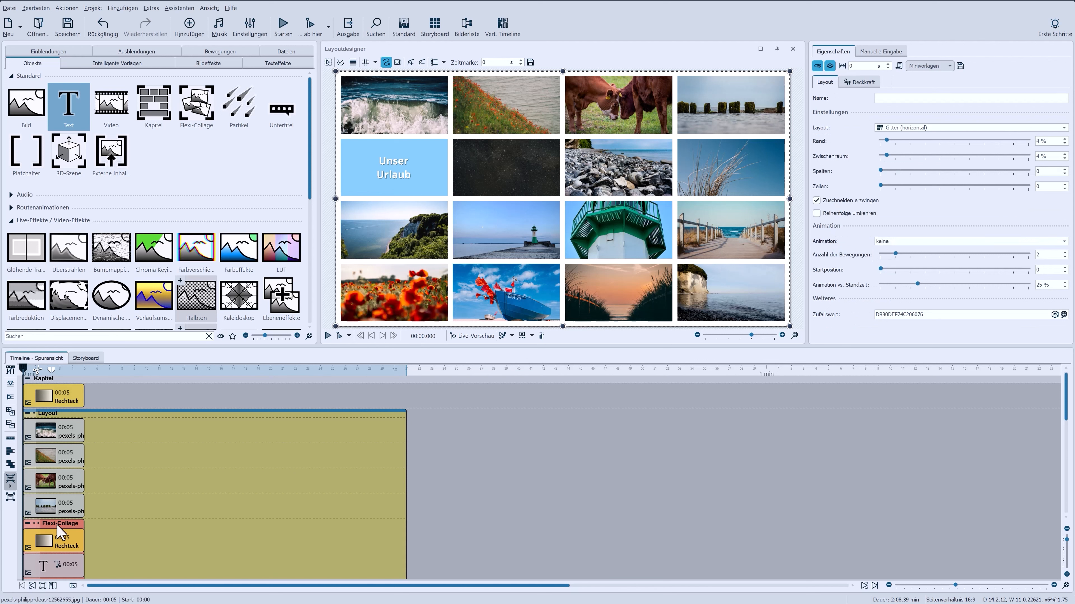
# Step: Set the "Unser Urlaub" text animation to Keine Einblendung with the Ausblendung "Liegen lassen, nicht ausblenden"
pyautogui.click(51, 569)
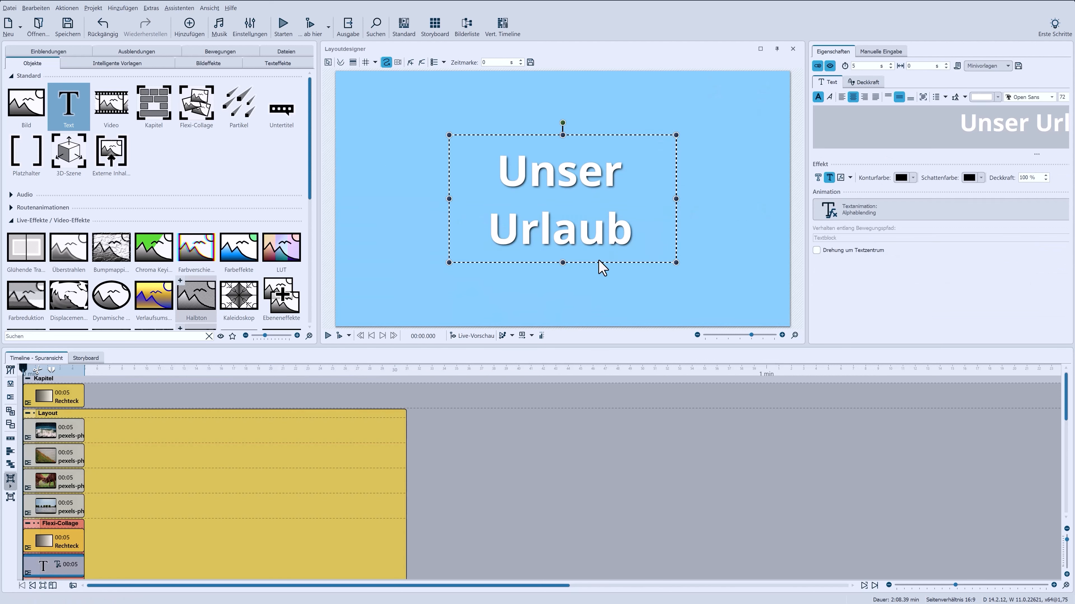
pyautogui.click(901, 216)
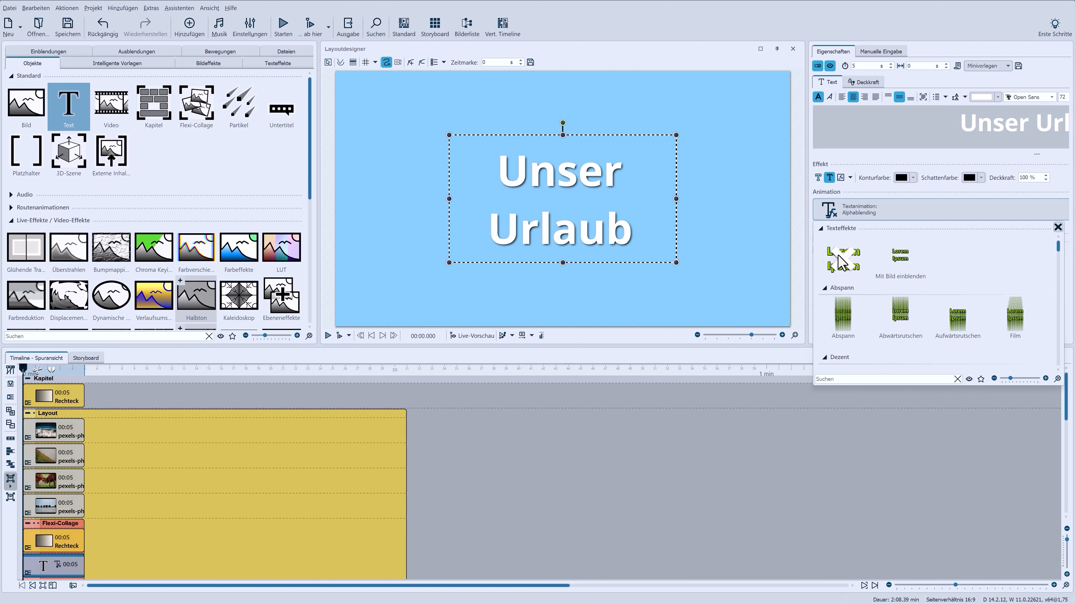
pyautogui.click(843, 262)
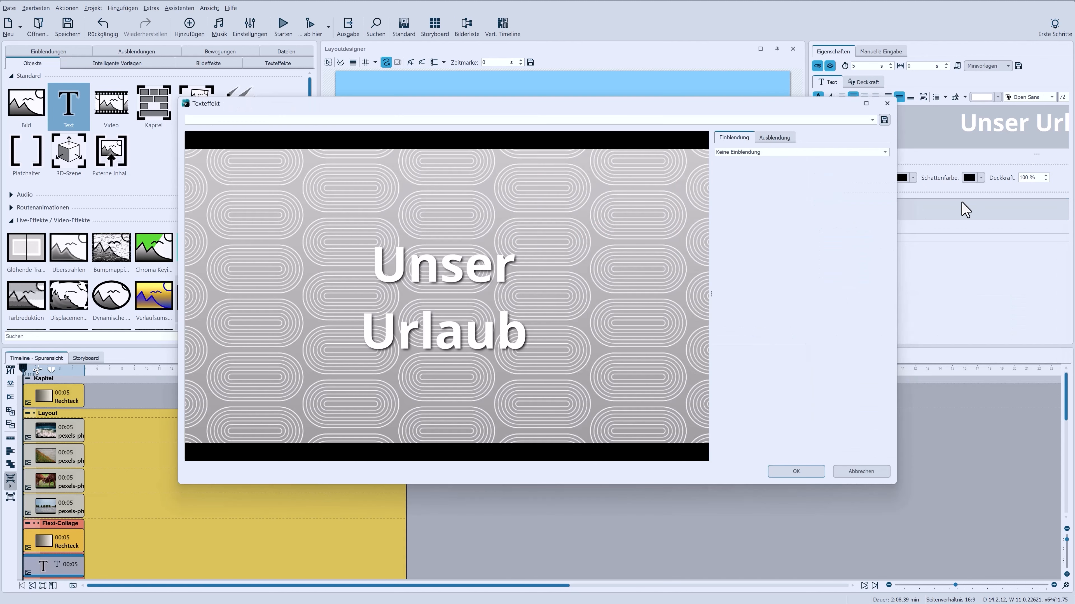
pyautogui.click(782, 140)
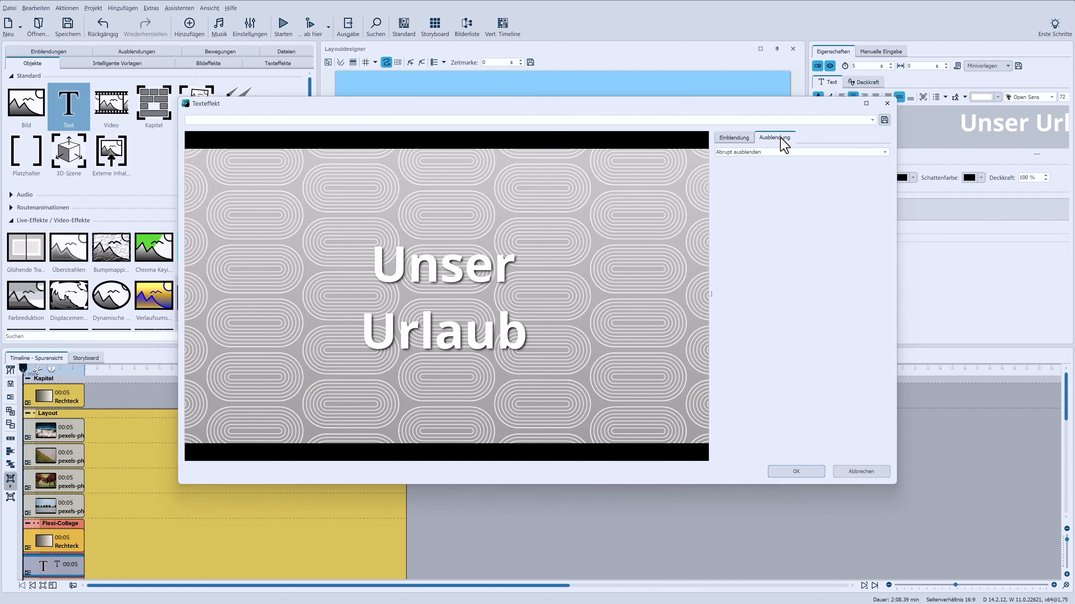
pyautogui.click(780, 152)
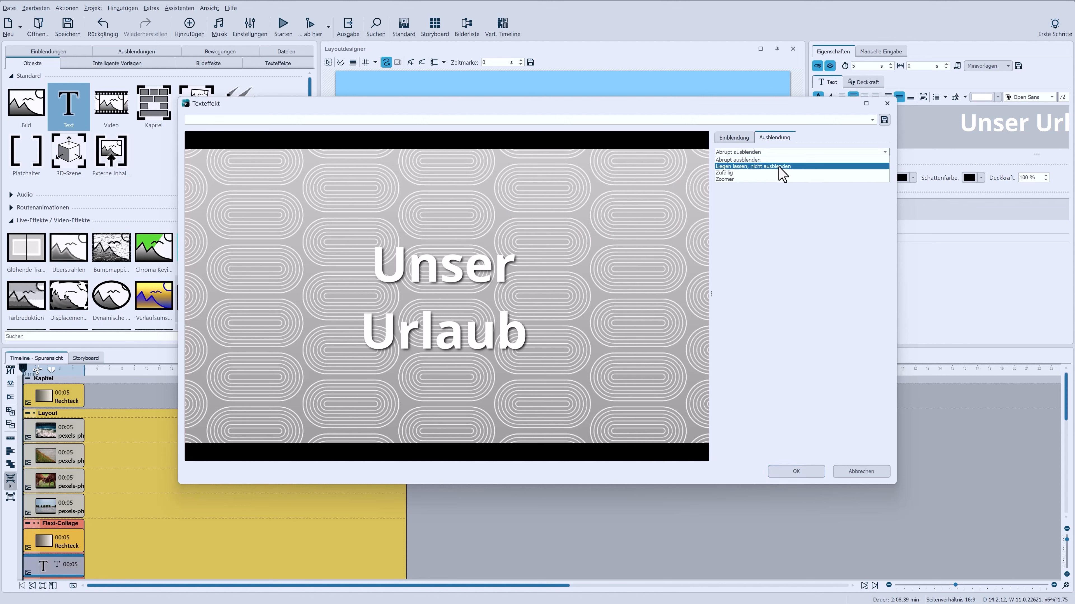
pyautogui.click(779, 167)
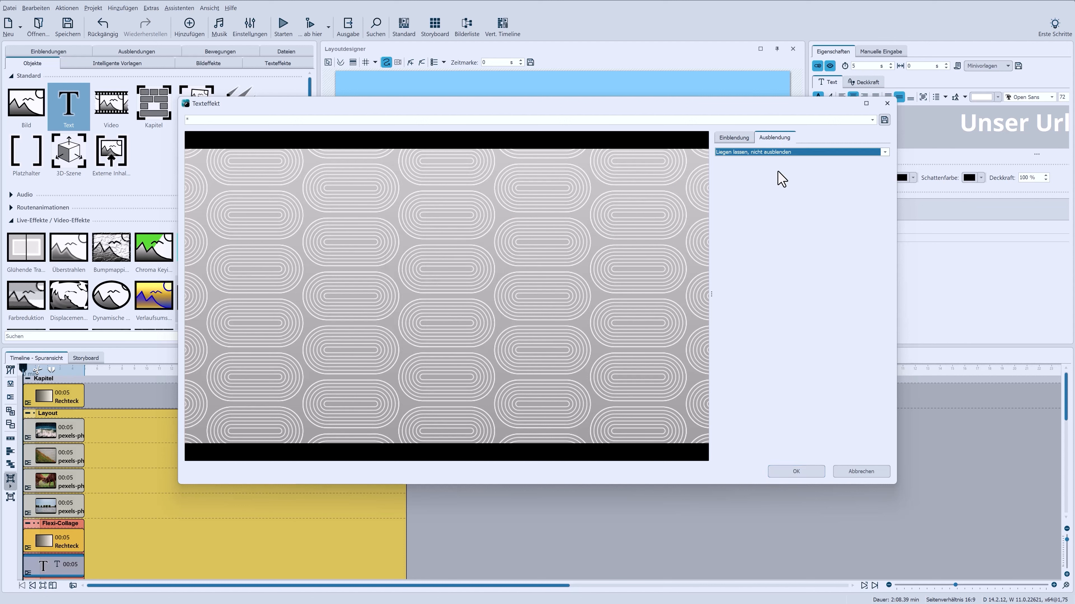
pyautogui.click(791, 472)
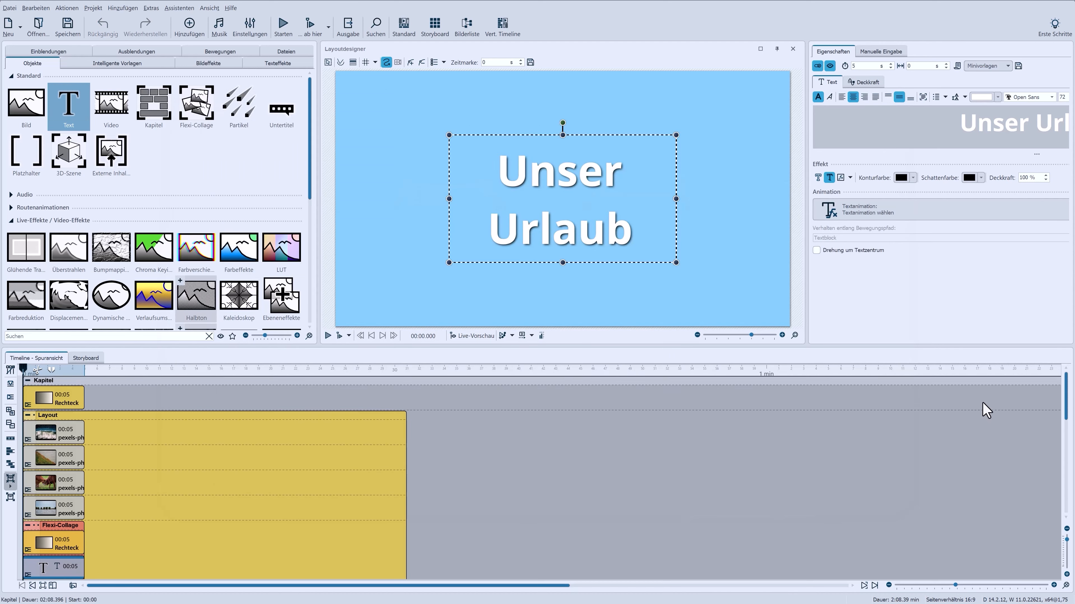
# Step: Shift the first wave picture below the Layout effect so that it starts after a 1,9 s gap
pyautogui.moveTo(1066, 409); pyautogui.dragTo(1067, 506)
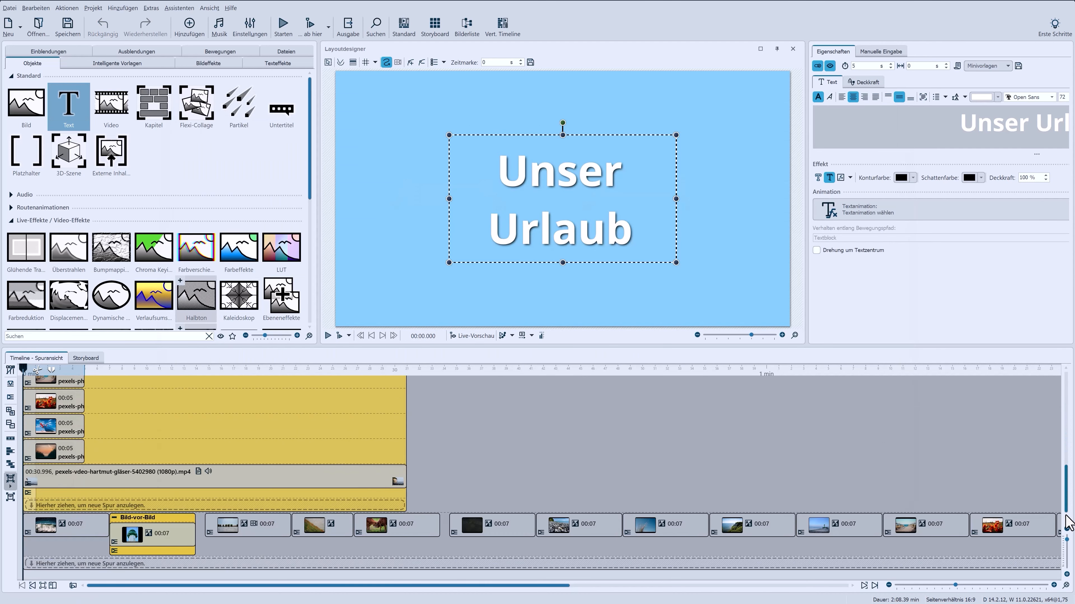
pyautogui.click(52, 526)
pyautogui.moveTo(55, 531); pyautogui.dragTo(78, 527)
pyautogui.moveTo(77, 528); pyautogui.dragTo(75, 529)
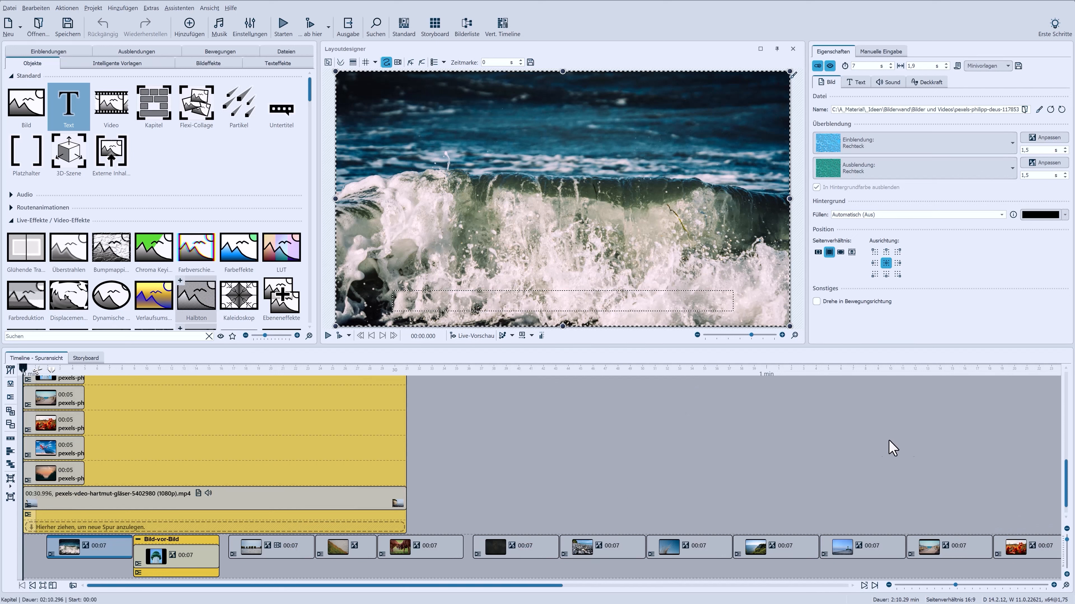
# Step: Collapse the Layout effect and apply the 3D-Rotation effect to it
pyautogui.moveTo(1068, 489); pyautogui.dragTo(1066, 381)
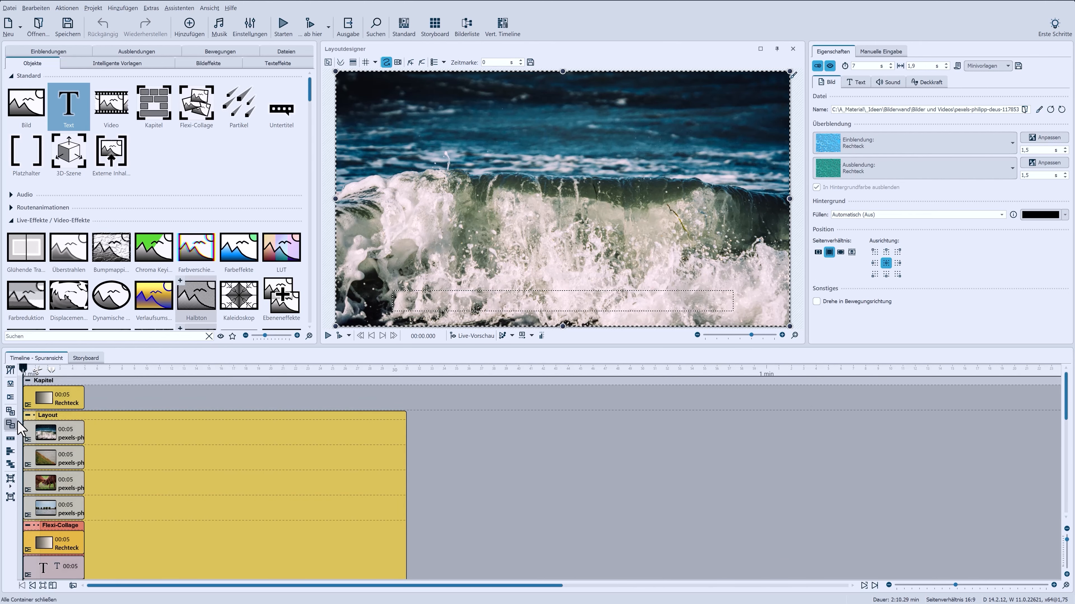
pyautogui.click(28, 416)
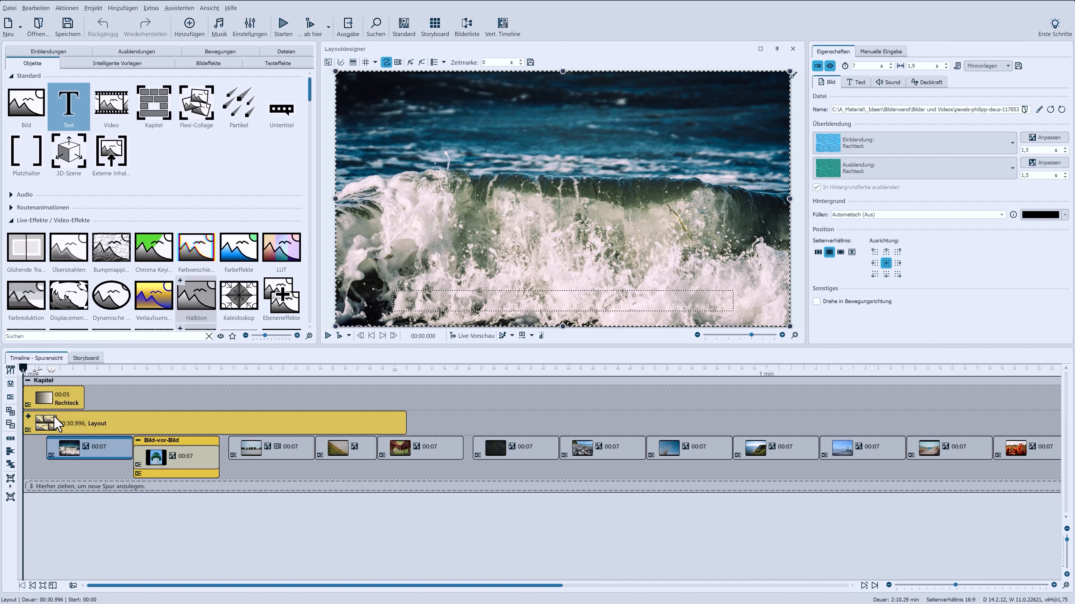
pyautogui.click(55, 424)
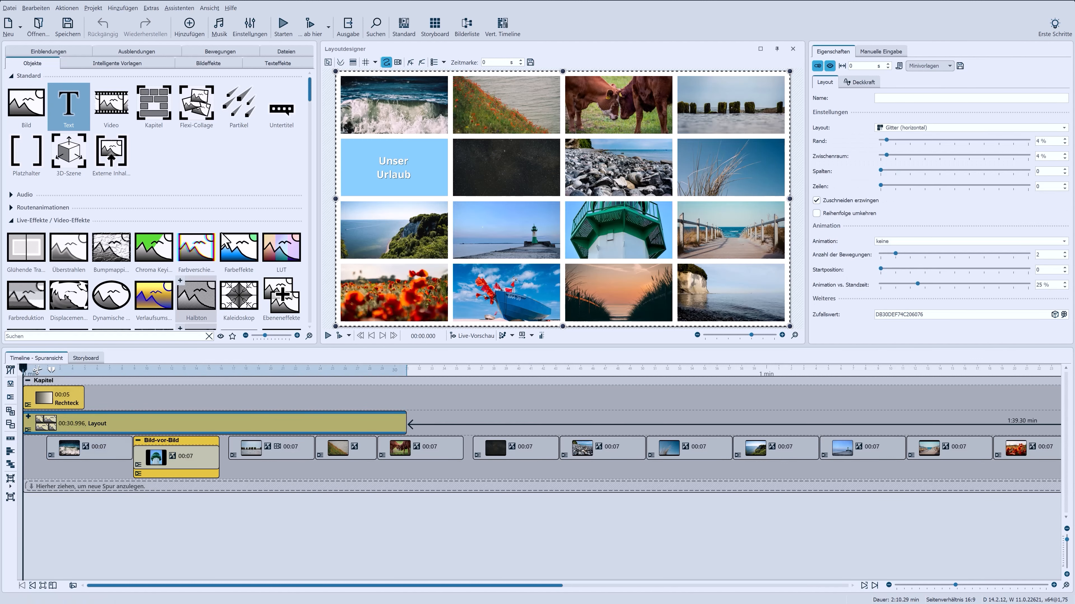
pyautogui.scroll(-1, 311, 101)
pyautogui.scroll(-4, 312, 106)
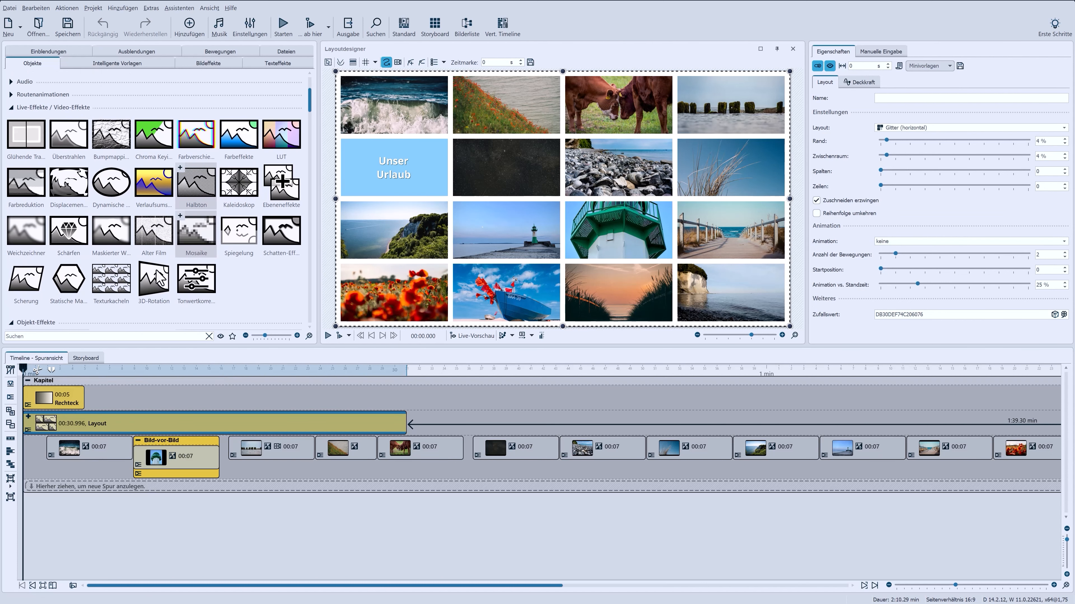
pyautogui.moveTo(156, 277); pyautogui.dragTo(118, 430)
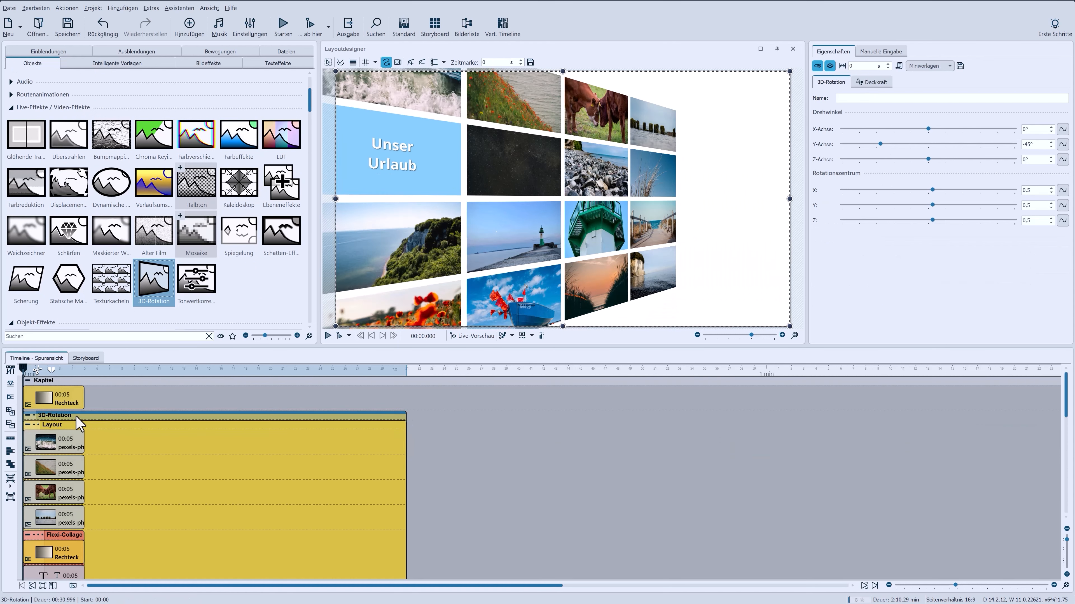
# Step: Set the Y-Achse of the collapsed 3D-Rotation effect to 0° and shrink the picture wall slightly around its centre
pyautogui.click(28, 416)
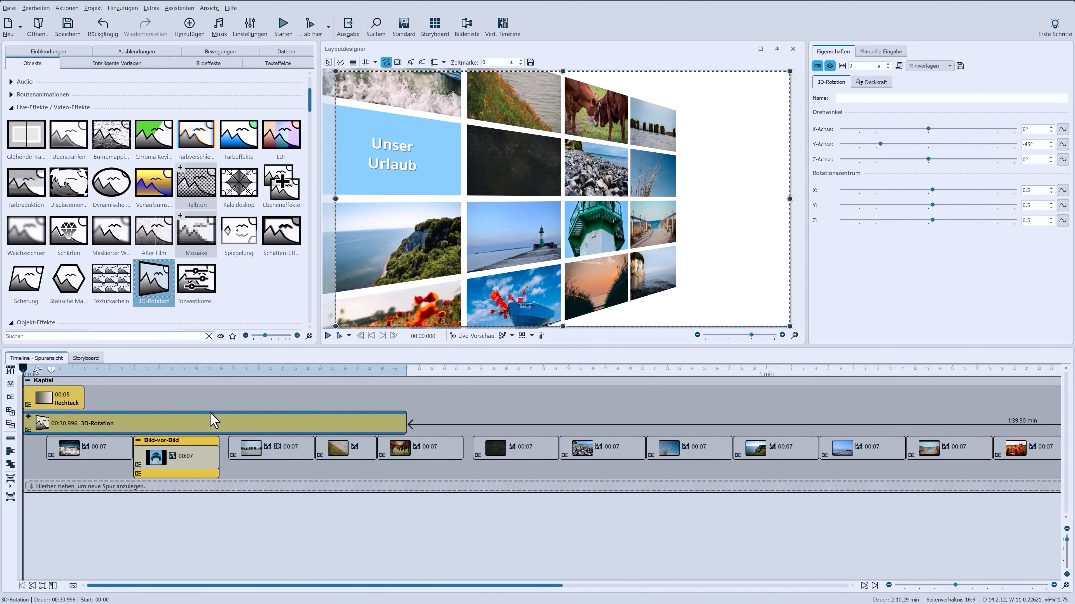
pyautogui.click(1033, 145)
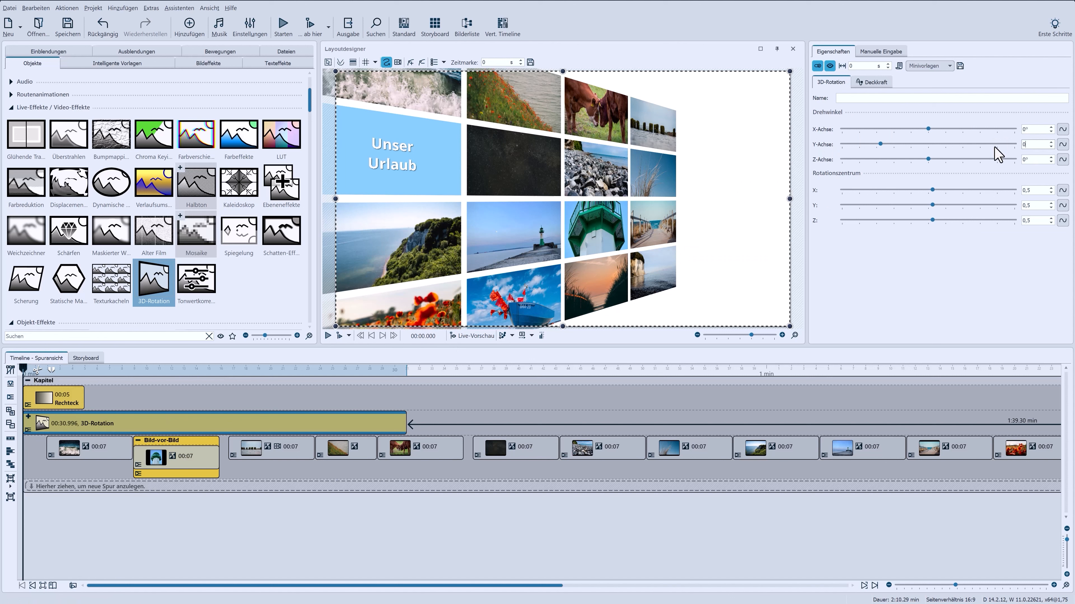
pyautogui.press('Return')
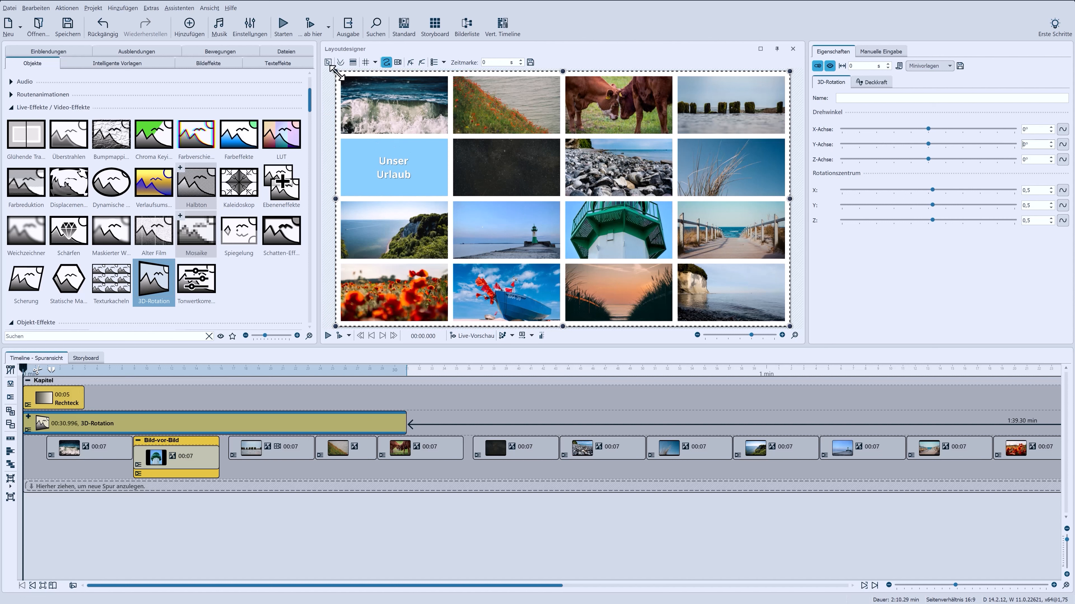
pyautogui.moveTo(337, 70); pyautogui.dragTo(356, 94)
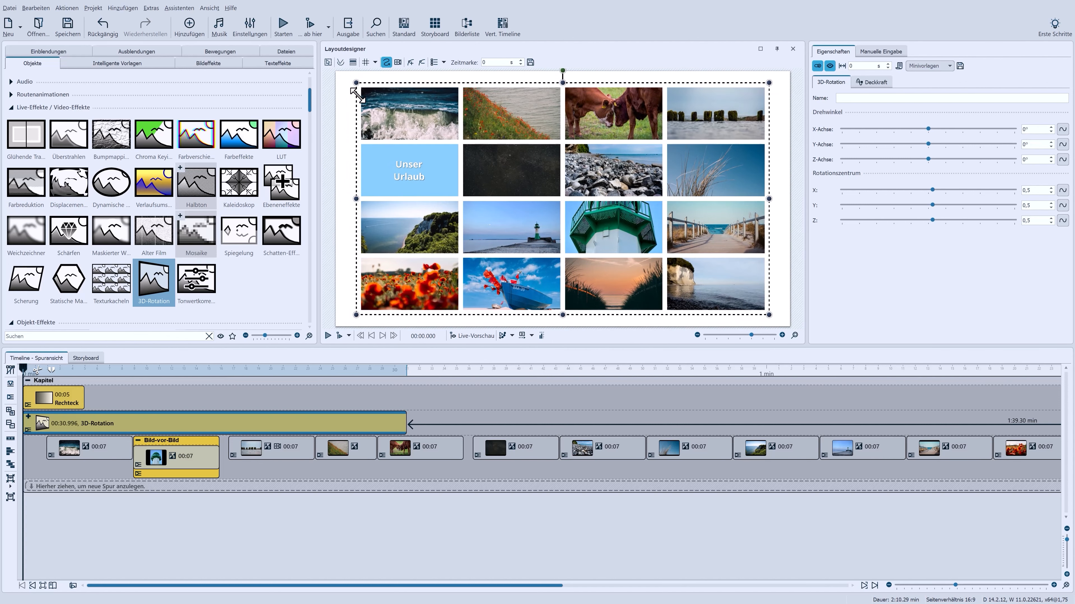
# Step: Turn the Y-Achse rotation to about 14°, switch it from Wert to Kurve, and open its curve for editing
pyautogui.moveTo(927, 145); pyautogui.dragTo(958, 145)
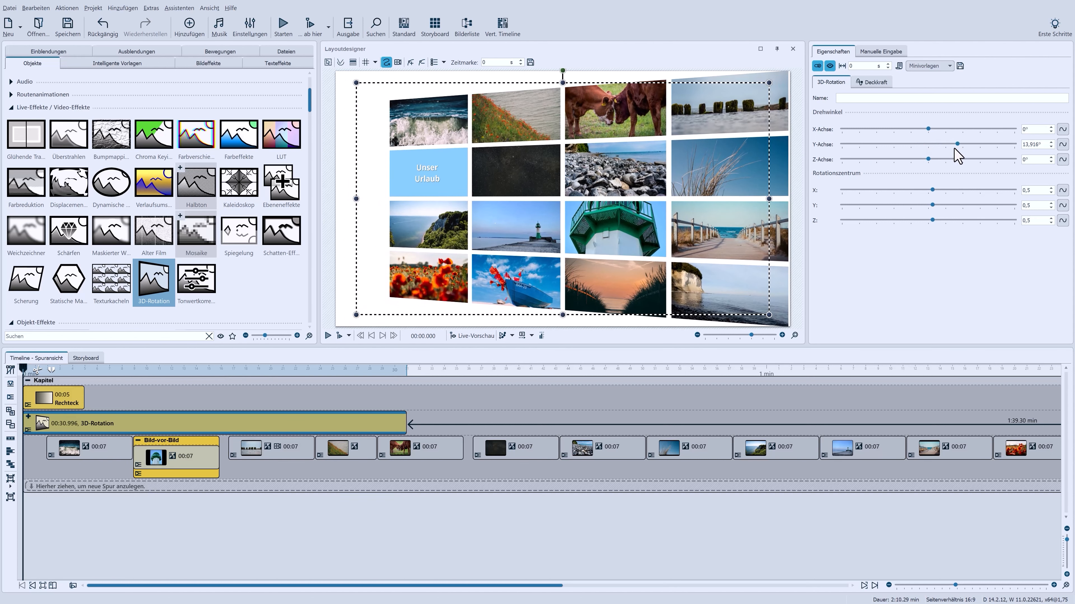
pyautogui.click(1063, 145)
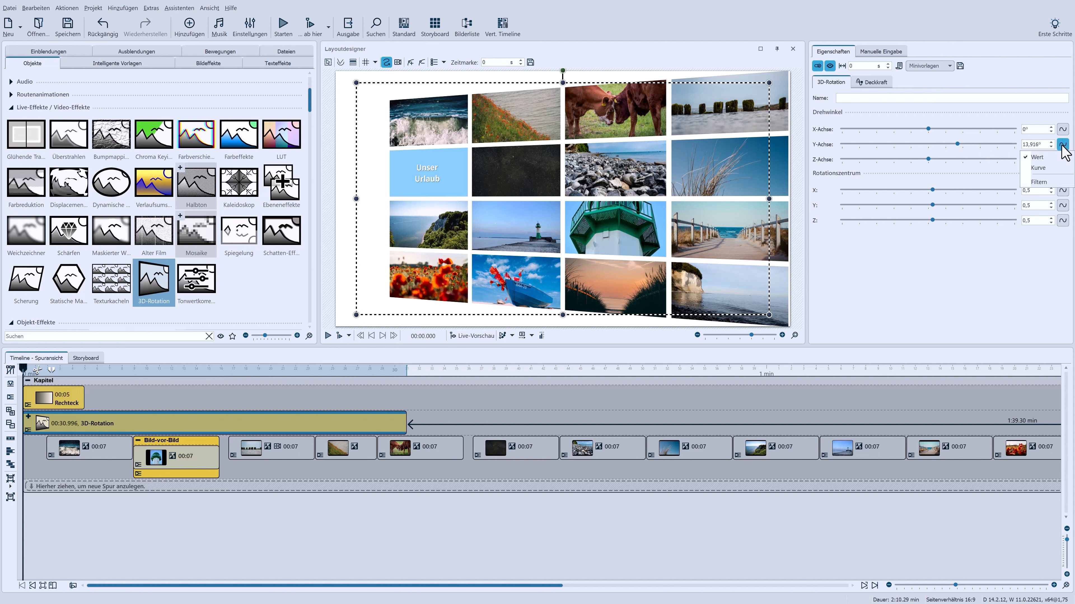
pyautogui.click(1044, 168)
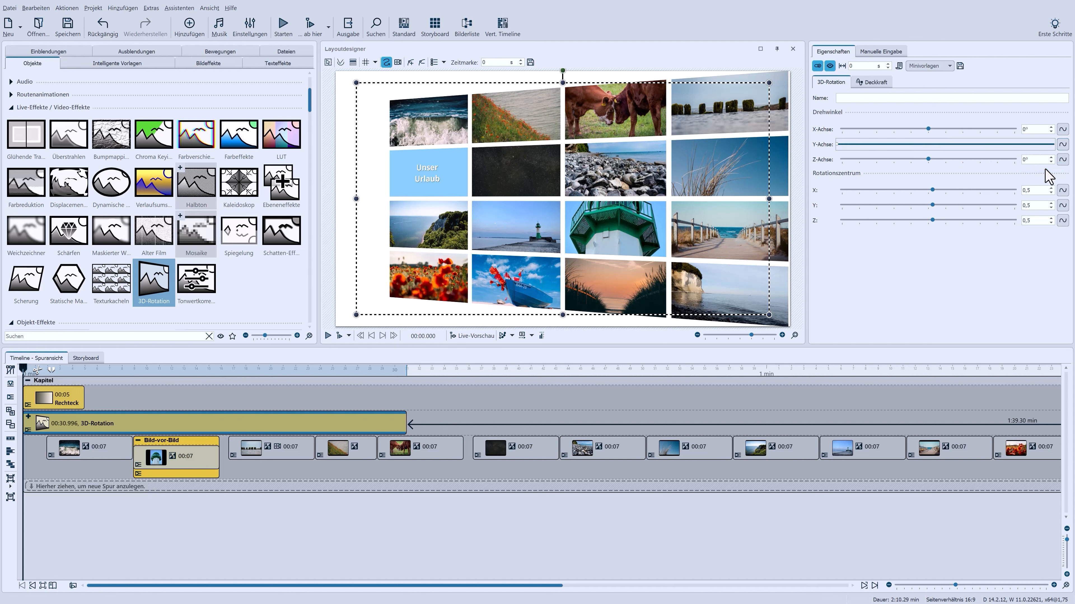
pyautogui.click(1014, 145)
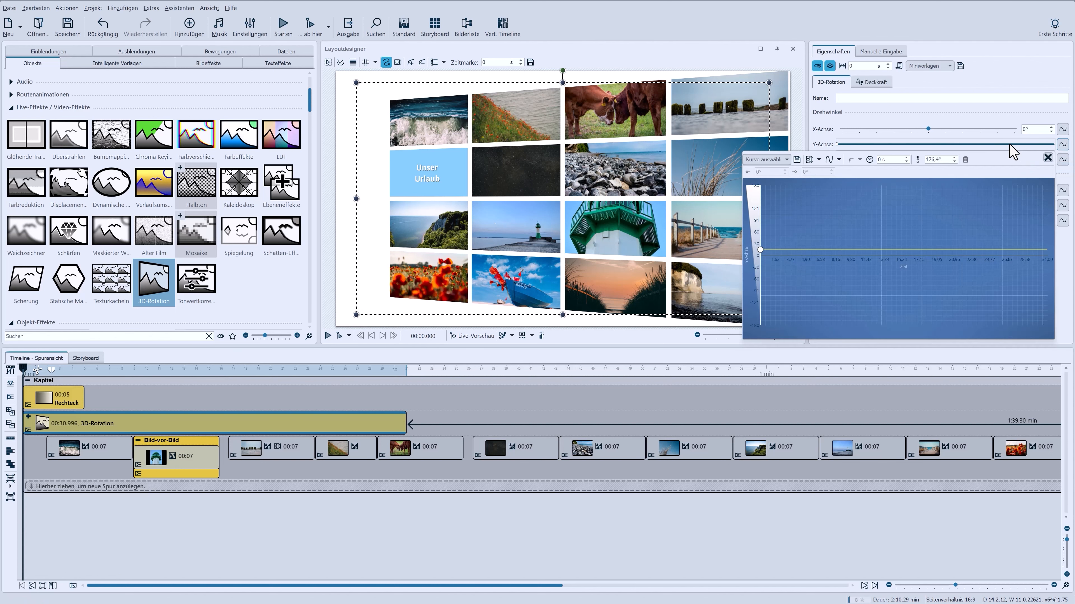
# Step: Generate a sinusoidal curve for the Y-Achse rotation with a Schwingungsanzahl of 3
pyautogui.click(832, 160)
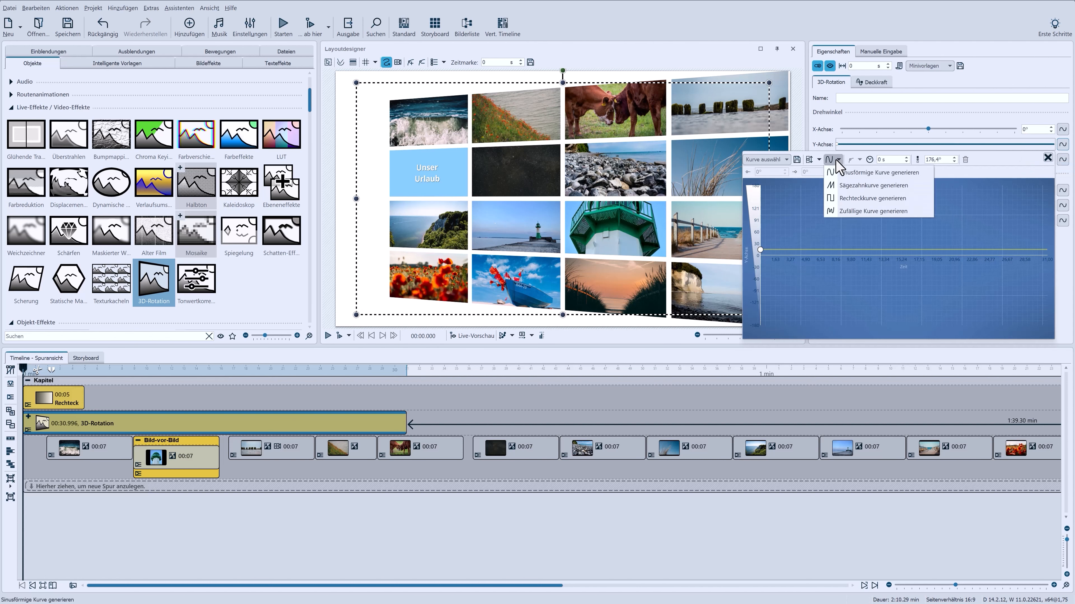
pyautogui.click(842, 173)
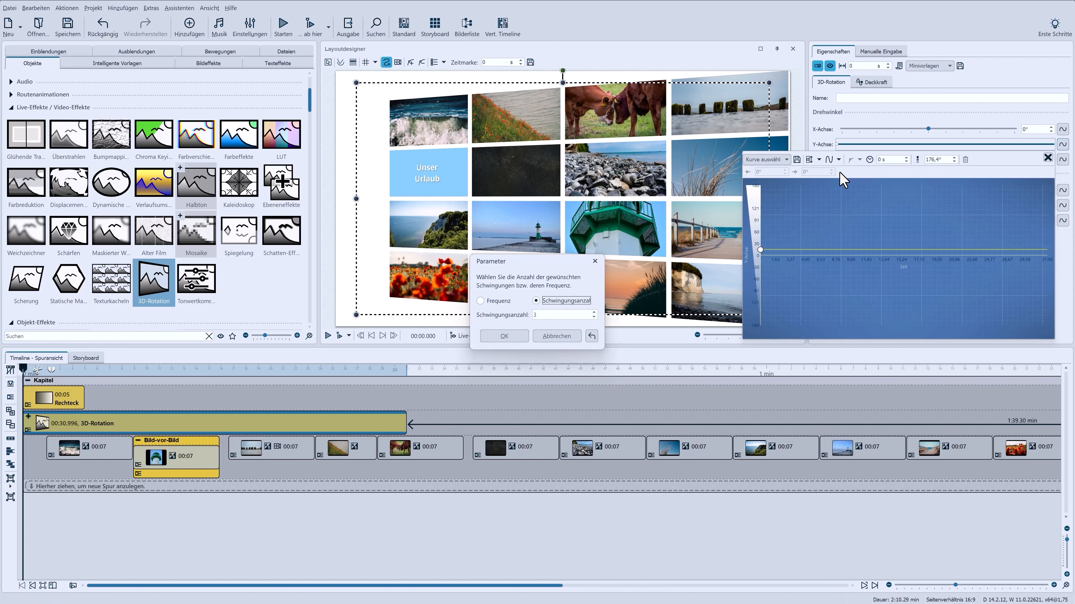
pyautogui.click(505, 336)
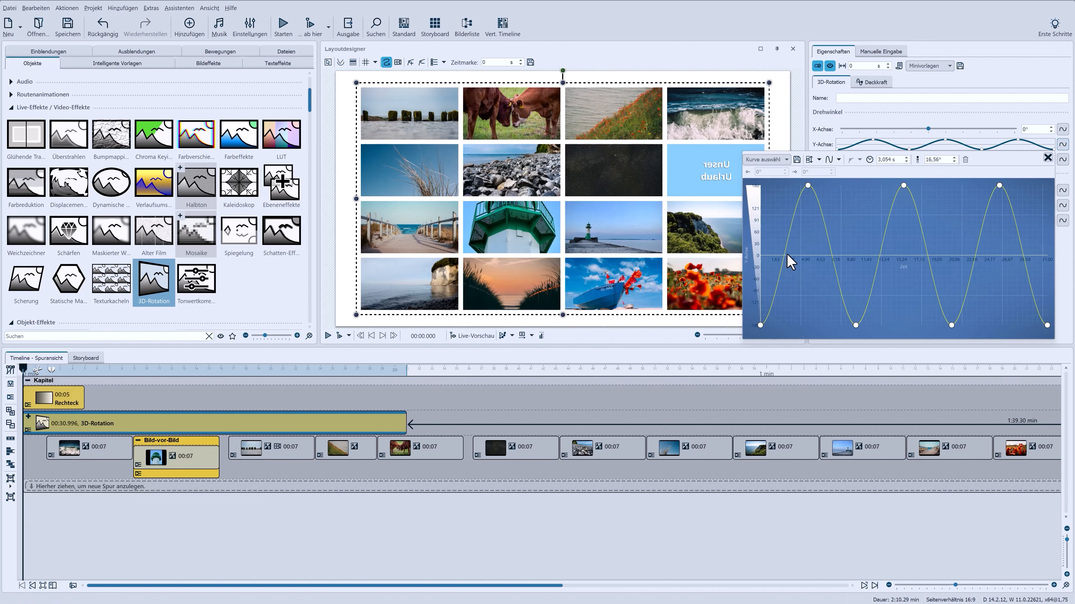
# Step: Scale down the height of the Y-Achse curve so that the wall swings only slightly, and close the curve editor
pyautogui.click(819, 160)
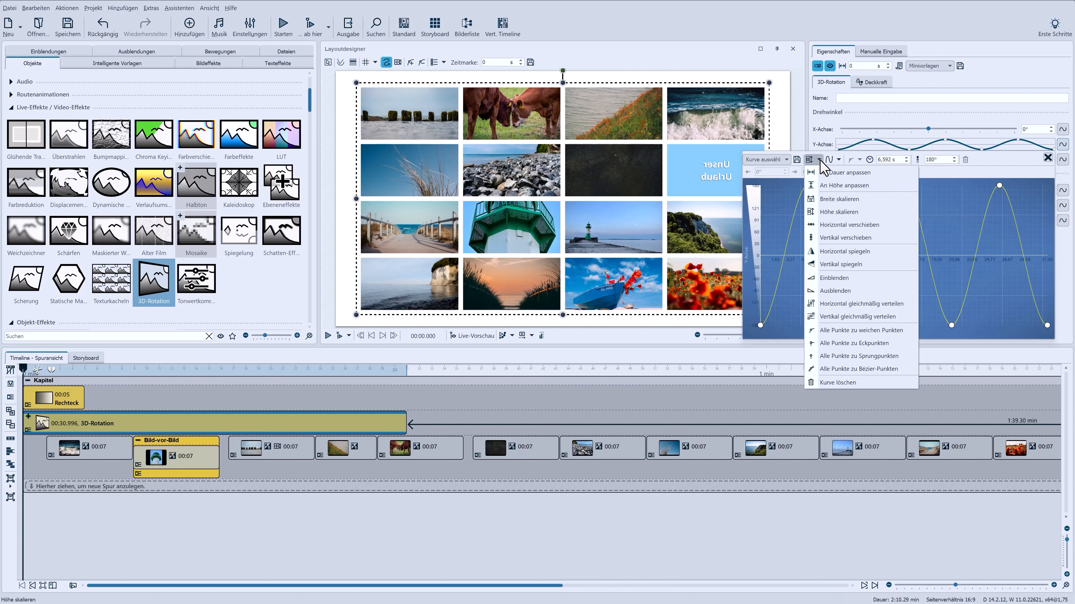
pyautogui.click(819, 212)
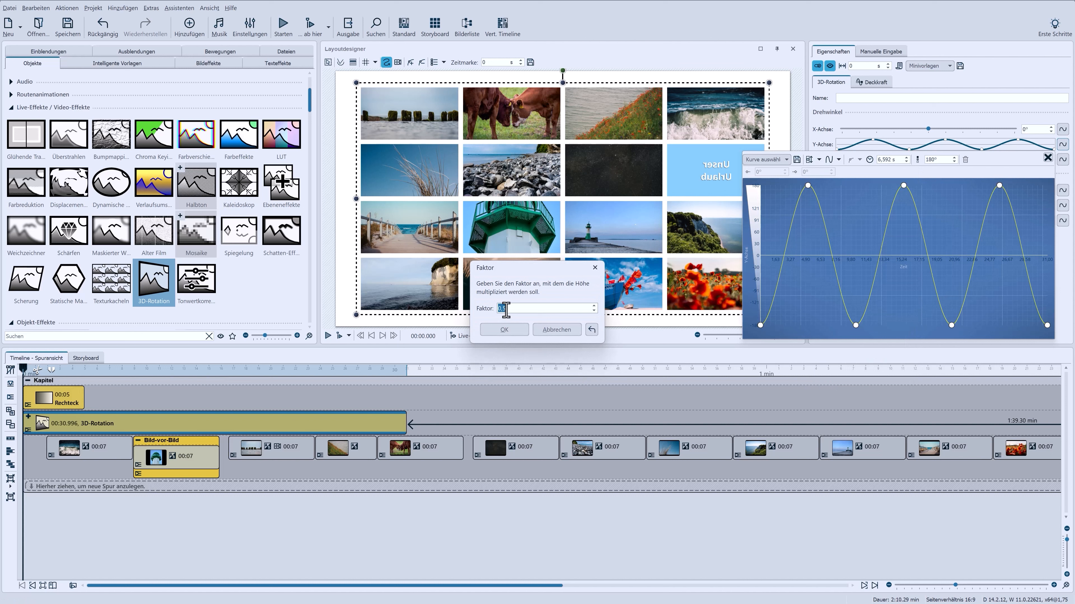
pyautogui.moveTo(505, 309); pyautogui.dragTo(495, 309)
pyautogui.click(503, 328)
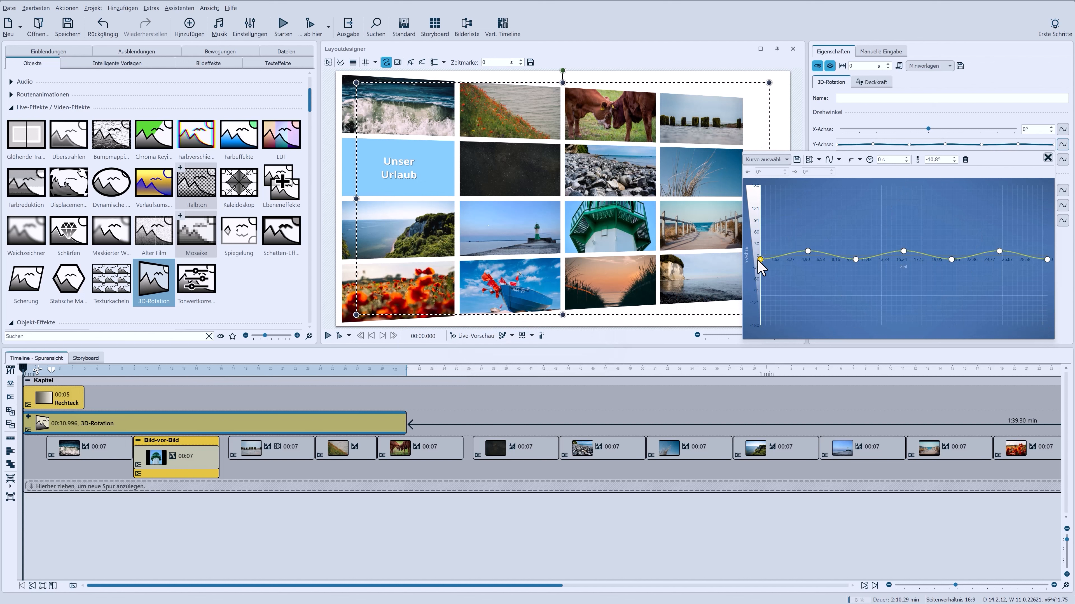
pyautogui.click(807, 251)
pyautogui.click(817, 360)
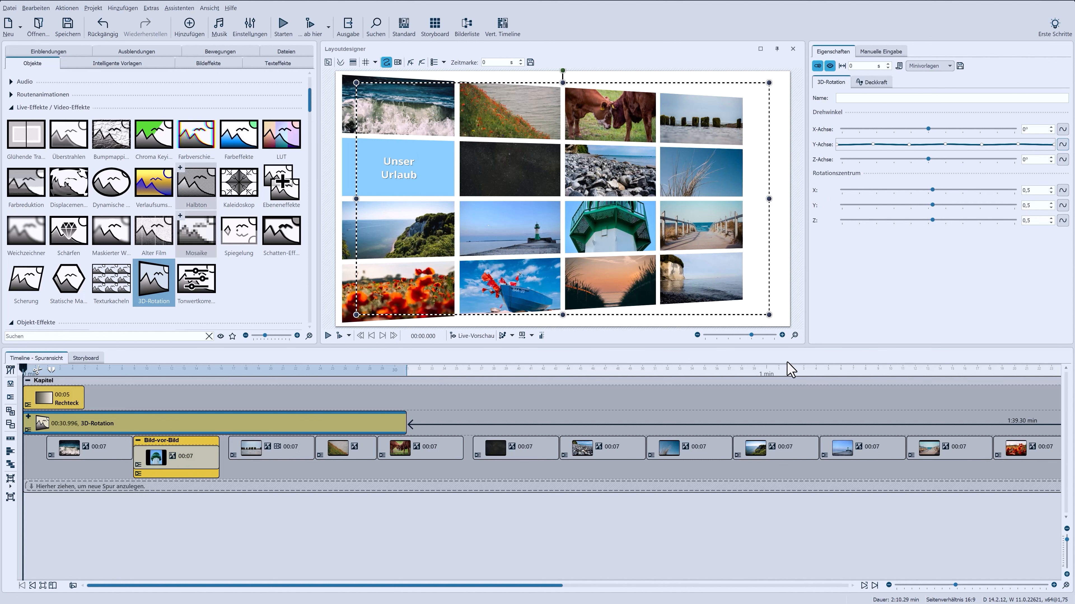
# Step: Expand the 3D-Rotation effect and lengthen the first four pictures in the Layout to the effect's full 30,996 s
pyautogui.click(28, 417)
pyautogui.click(42, 443)
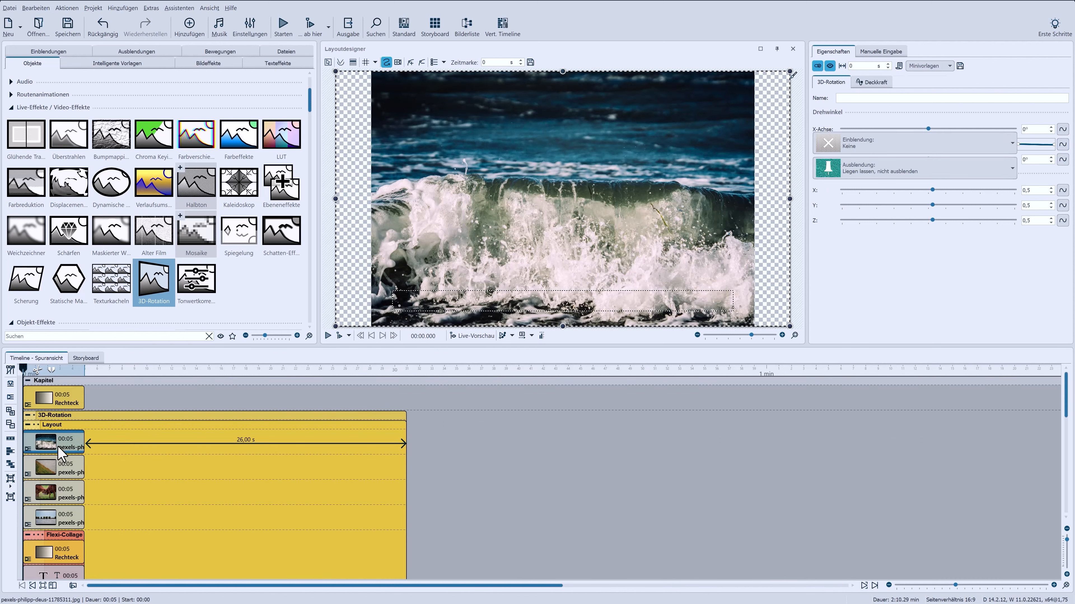
pyautogui.keyDown('shift'); pyautogui.click(61, 513); pyautogui.keyUp('shift')
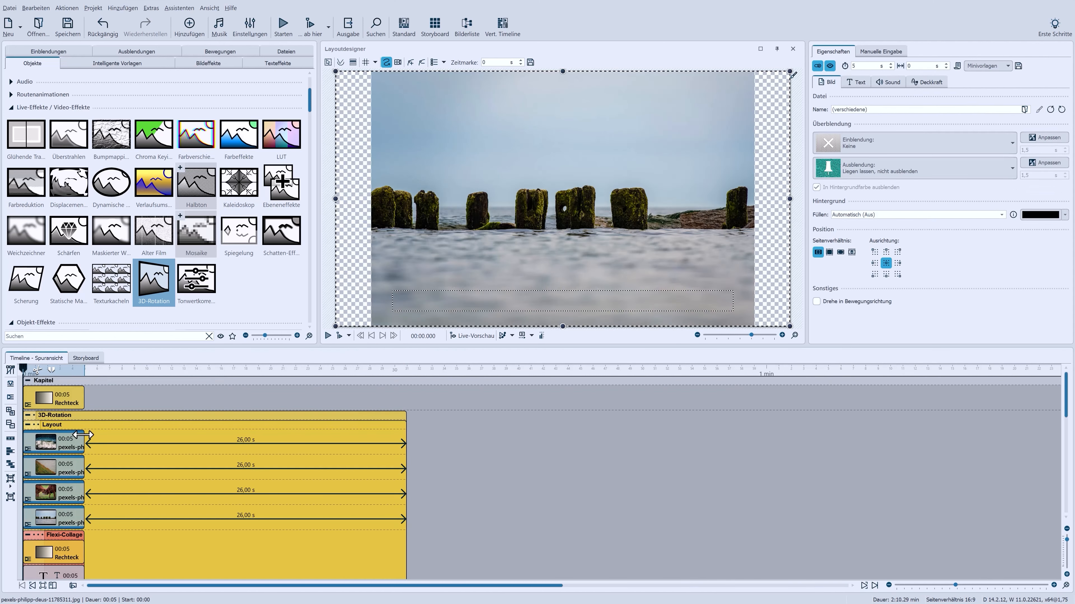
pyautogui.moveTo(83, 435); pyautogui.dragTo(410, 451)
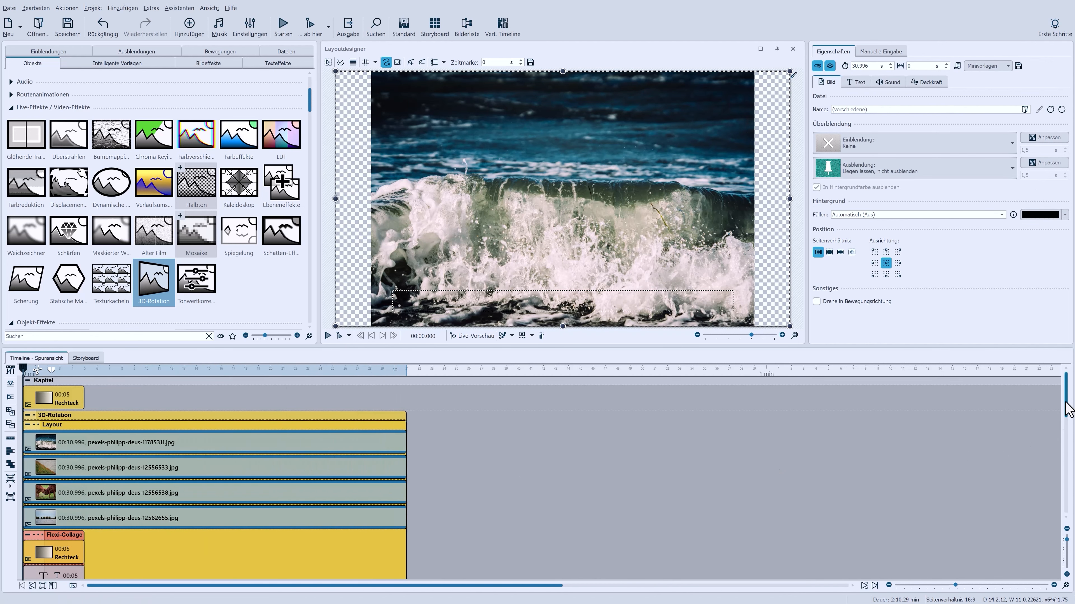
# Step: Lengthen the Rechteck and the "Unser Urlaub" text in the Flexi-Collage to 30,996 s
pyautogui.moveTo(1067, 408); pyautogui.dragTo(1068, 443)
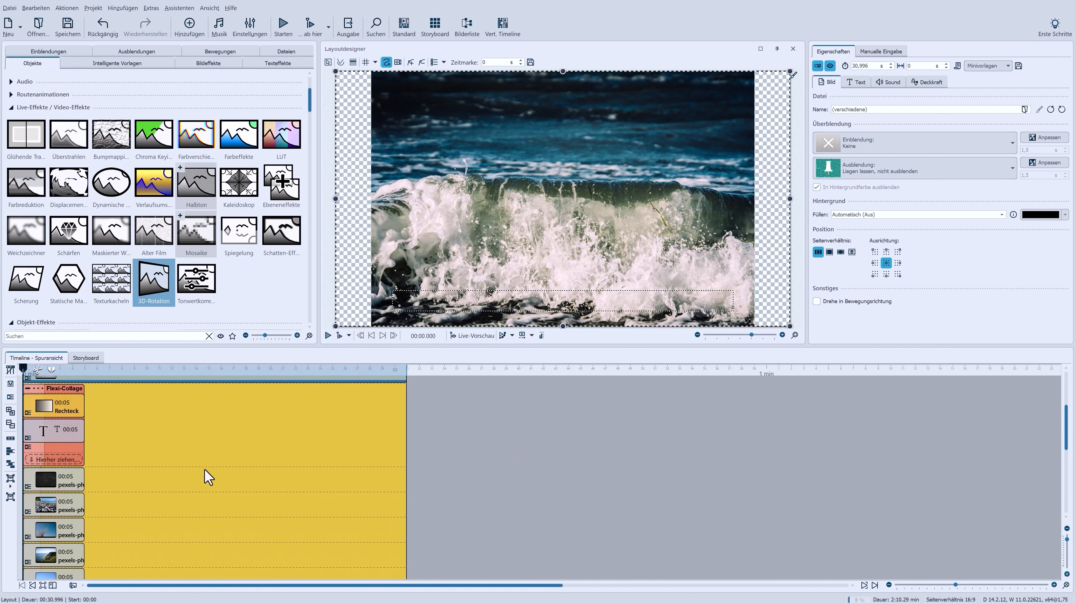
pyautogui.click(66, 412)
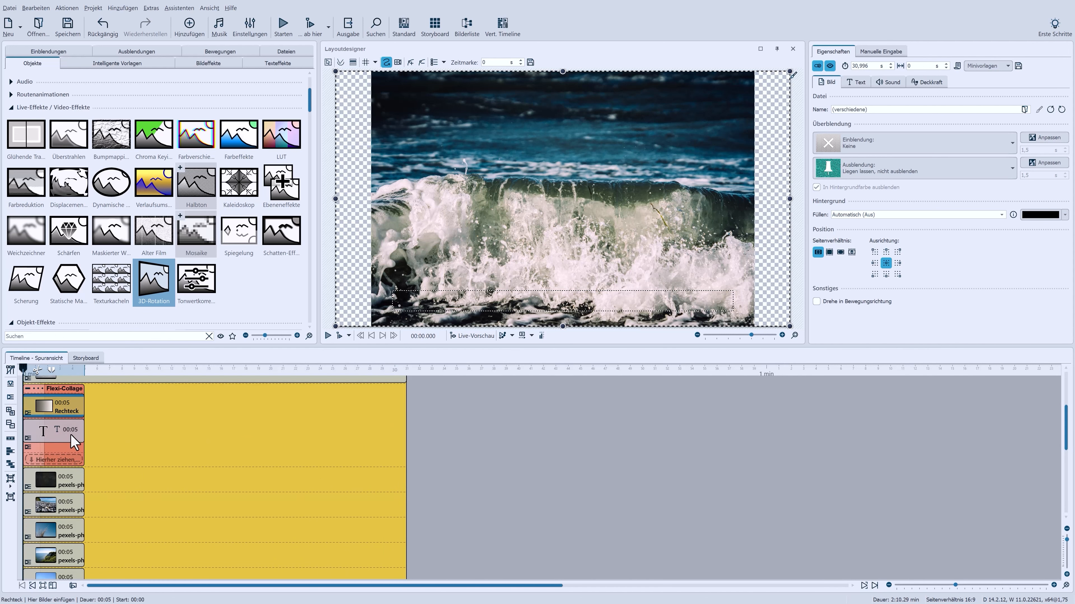
pyautogui.moveTo(83, 405); pyautogui.dragTo(393, 434)
# Step: Lengthen all remaining pictures between the Flexi-Collage and the video to 30,996 s
pyautogui.click(59, 491)
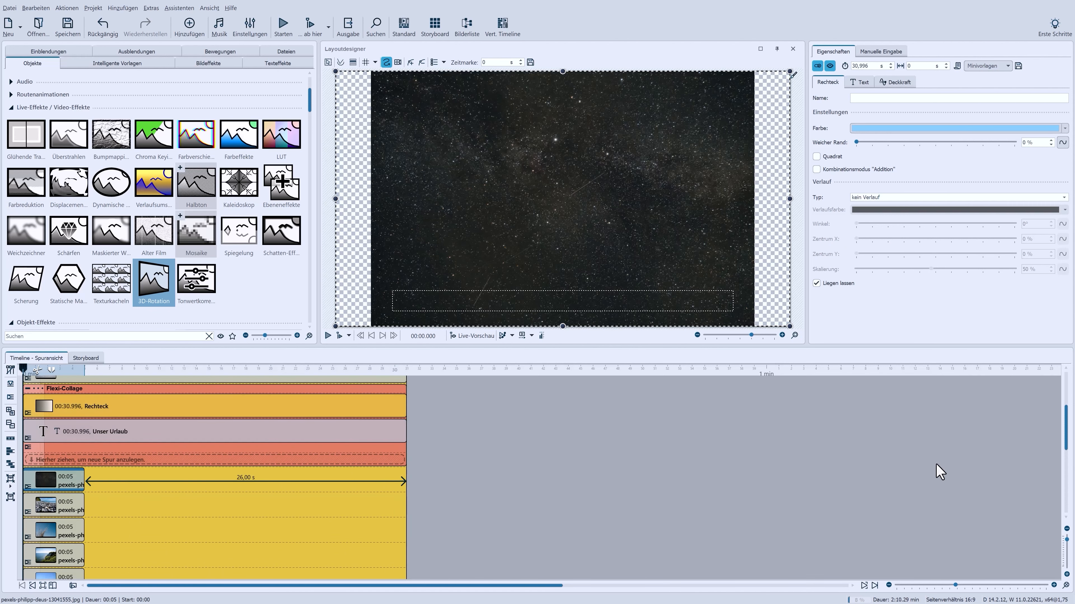
pyautogui.moveTo(1067, 428); pyautogui.dragTo(1068, 466)
pyautogui.scroll(-5, 318, 412)
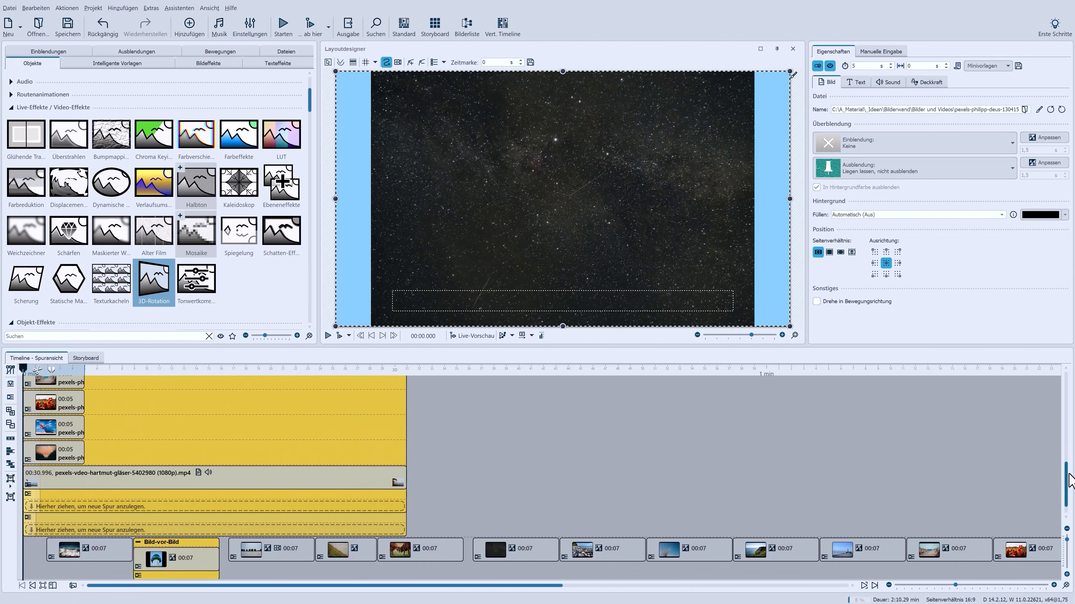
pyautogui.click(78, 460)
pyautogui.moveTo(78, 460); pyautogui.dragTo(404, 461)
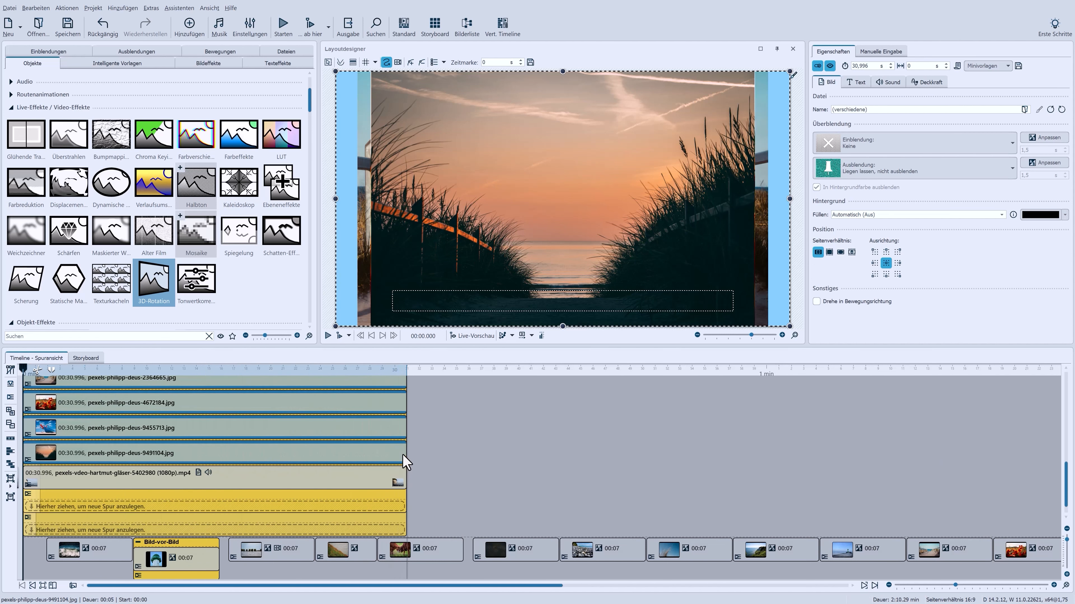
# Step: Add the video to the selected pictures and set their shared Ausblendung to Abrupt abblenden
pyautogui.click(382, 477)
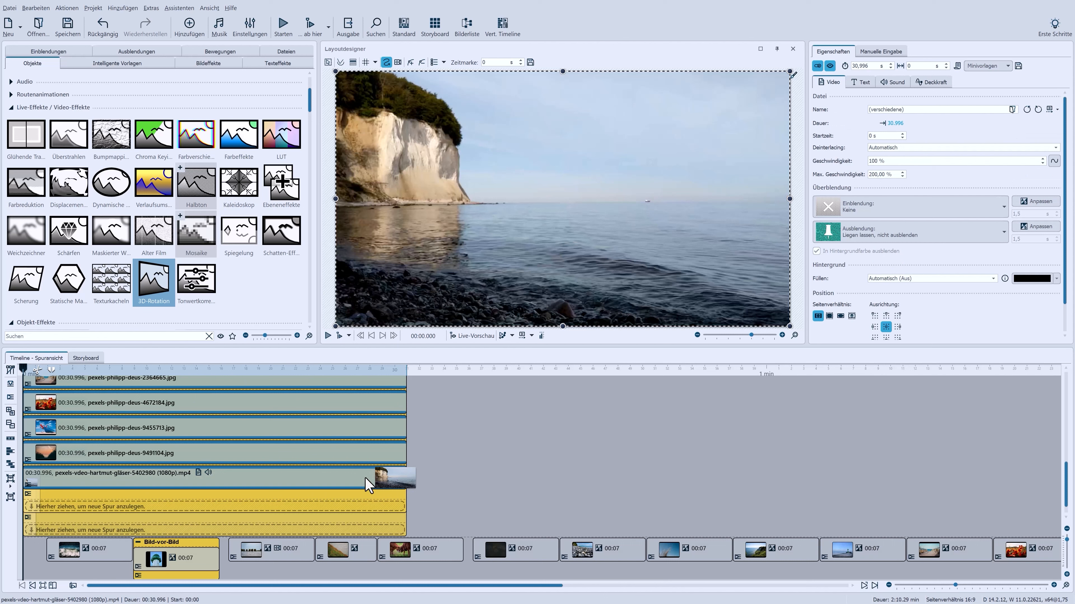
pyautogui.click(885, 237)
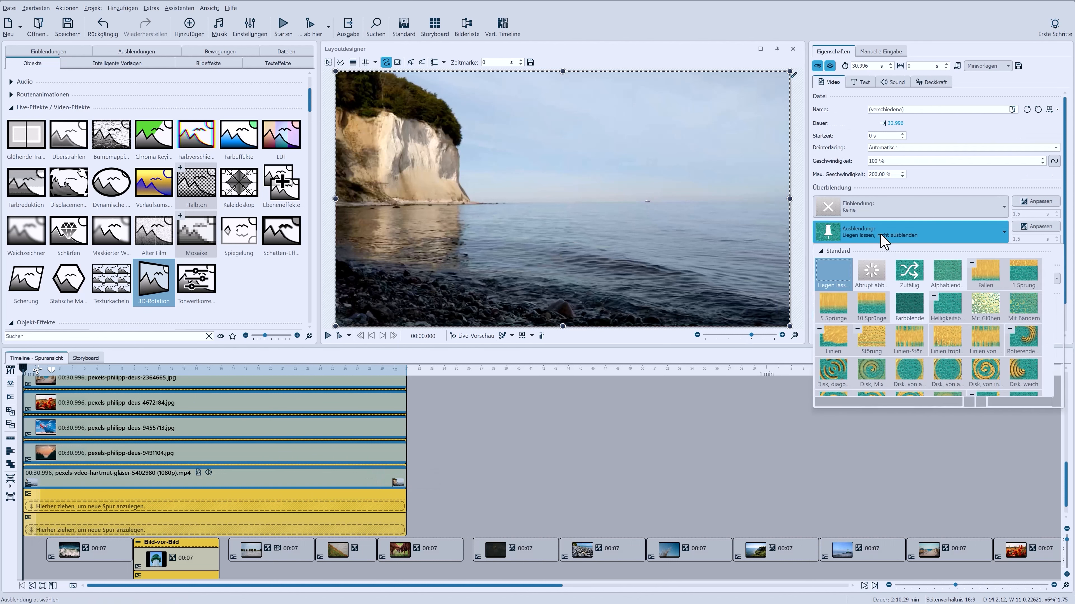
pyautogui.click(873, 273)
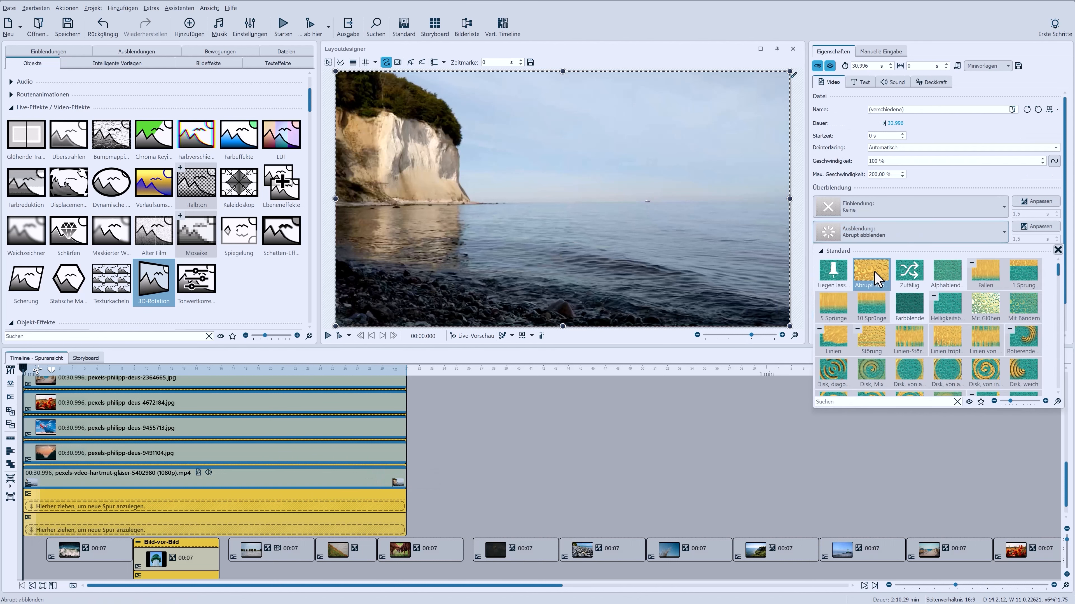
pyautogui.click(907, 192)
# Step: Set the Ausblendung of the "Unser Urlaub" text animation to "Abrupt ausblenden"
pyautogui.moveTo(1069, 482); pyautogui.dragTo(1070, 400)
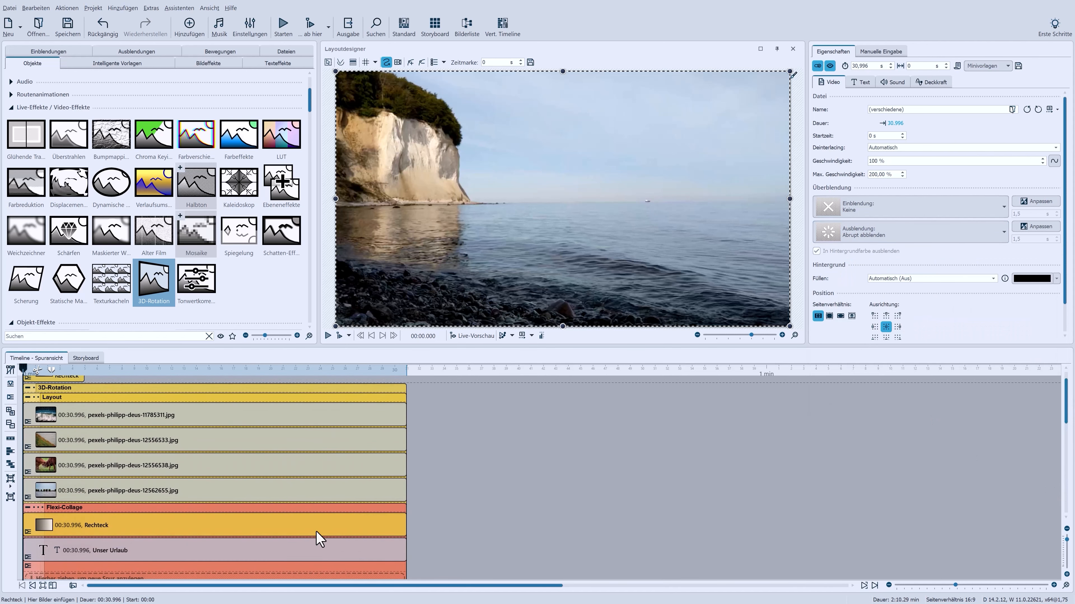
pyautogui.click(319, 529)
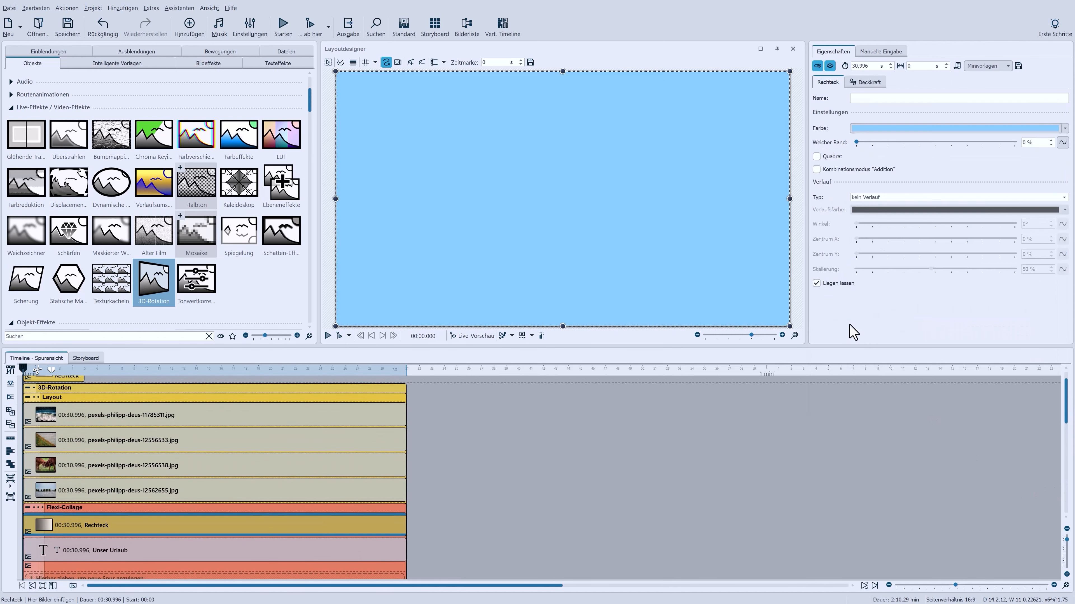
pyautogui.click(232, 550)
pyautogui.rightClick(232, 550)
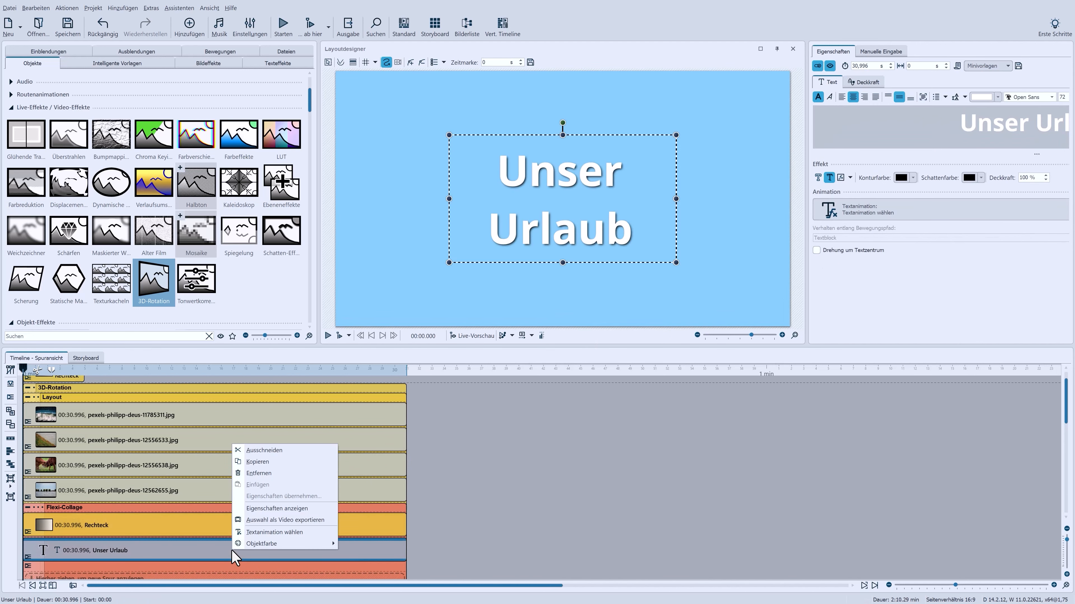
pyautogui.click(271, 532)
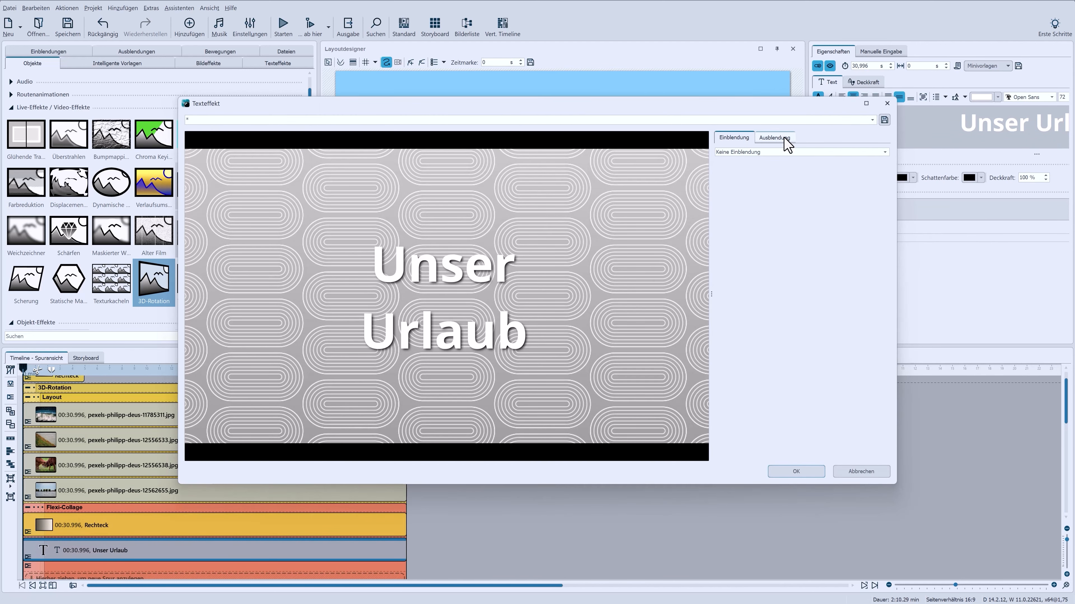
pyautogui.click(783, 138)
pyautogui.click(783, 152)
pyautogui.click(783, 166)
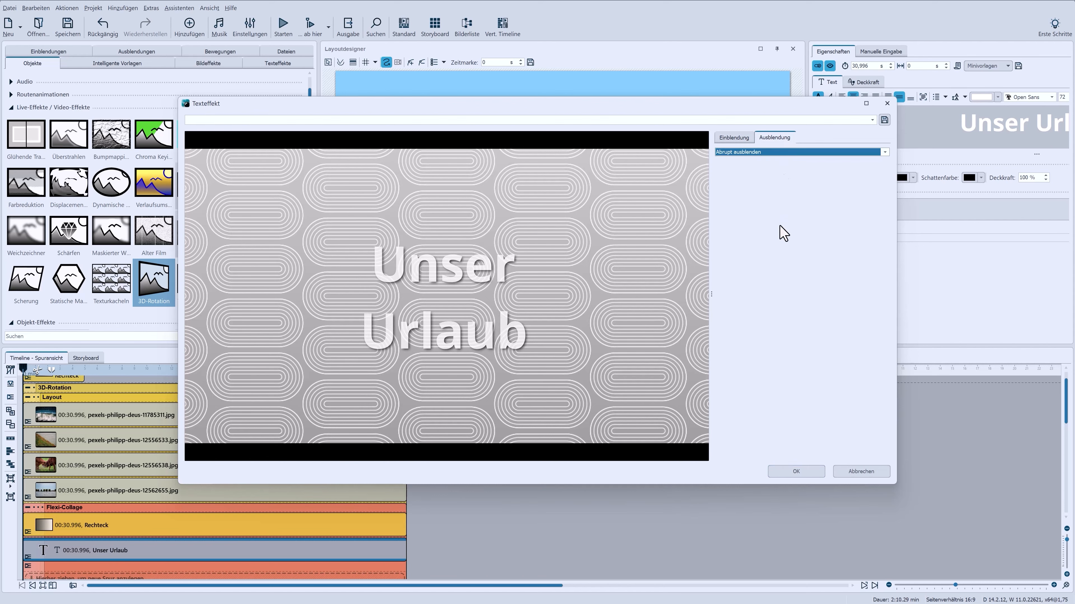
pyautogui.click(794, 472)
# Step: Set the Ausblendung of the first four Layout pictures to Abrupt abblenden and collapse the Layout effect
pyautogui.click(275, 491)
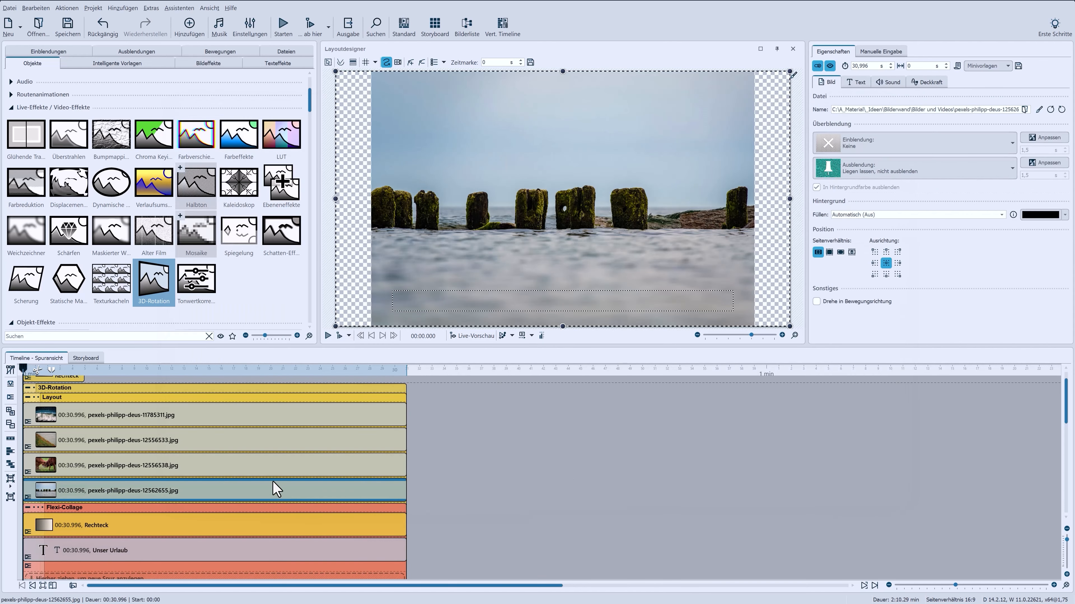
pyautogui.keyDown('shift'); pyautogui.click(277, 422); pyautogui.keyUp('shift')
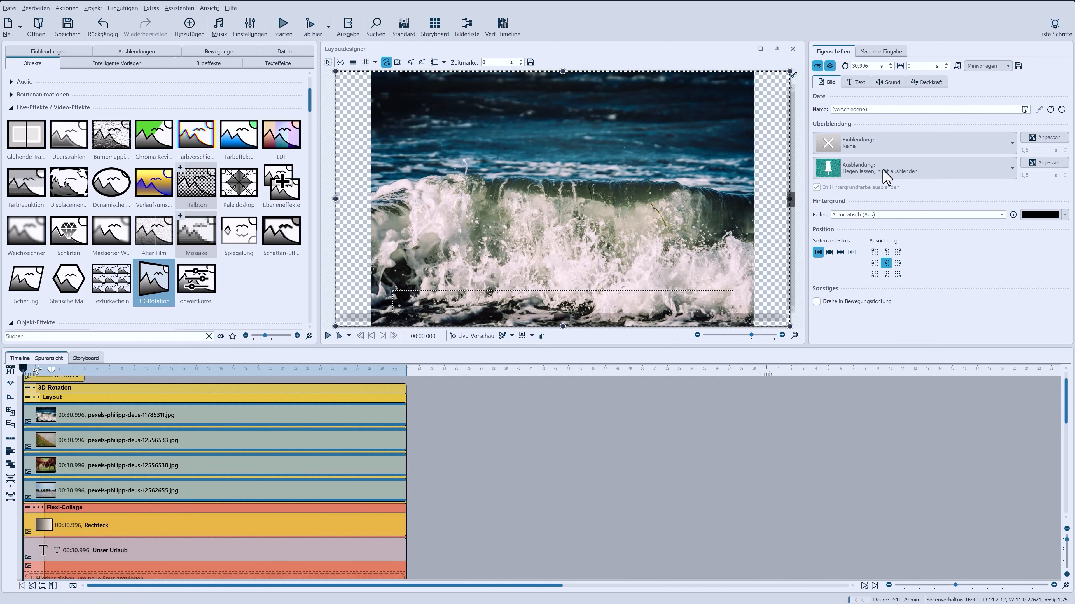
pyautogui.click(919, 172)
pyautogui.click(868, 211)
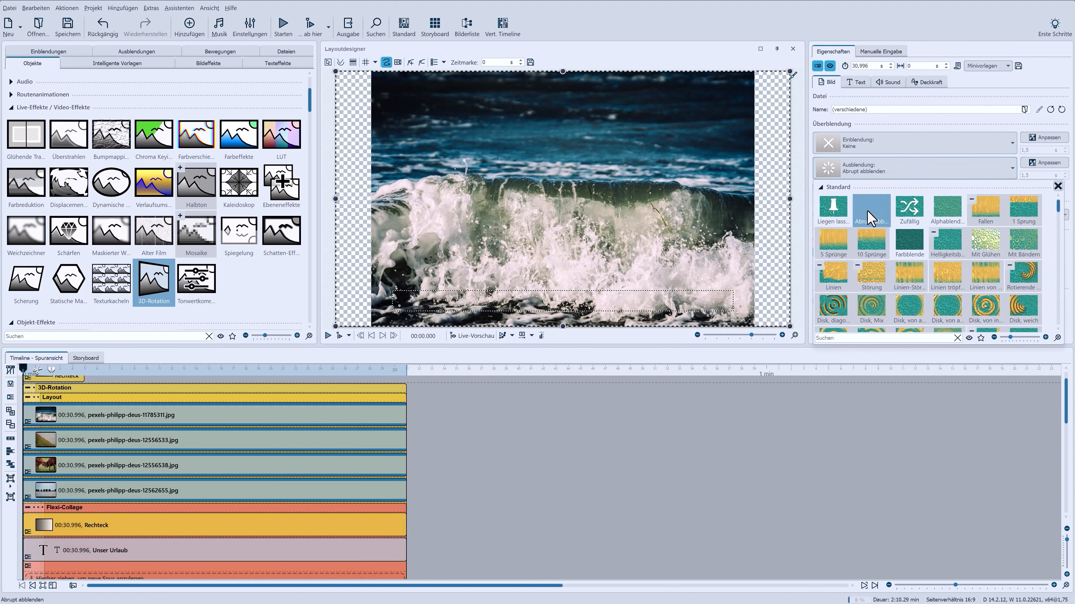
pyautogui.click(27, 398)
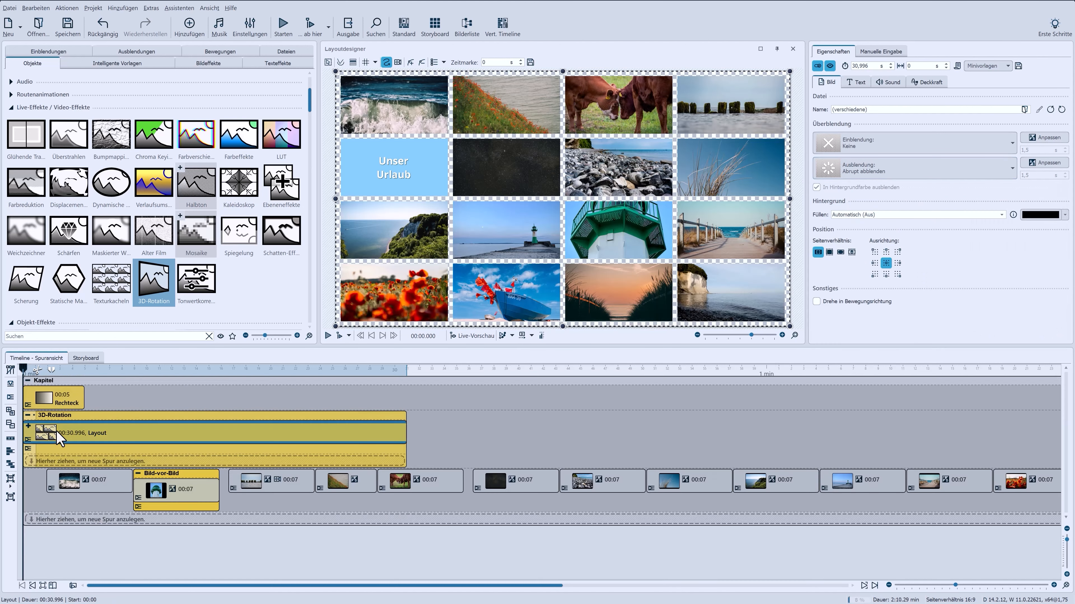
# Step: Paste three more copies of the Layout effect behind the first one inside the 3D-Rotation effect
pyautogui.click(59, 438)
pyautogui.hotkey('ctrl', 'v')
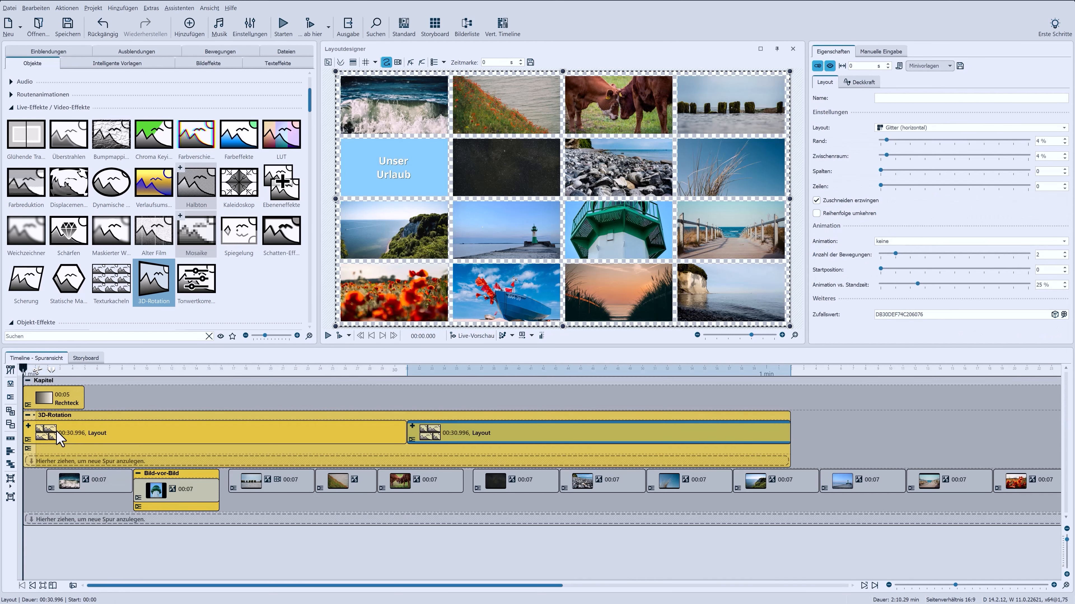
pyautogui.hotkey('ctrl', 'v')
pyautogui.hotkey('ctrl', 'v')
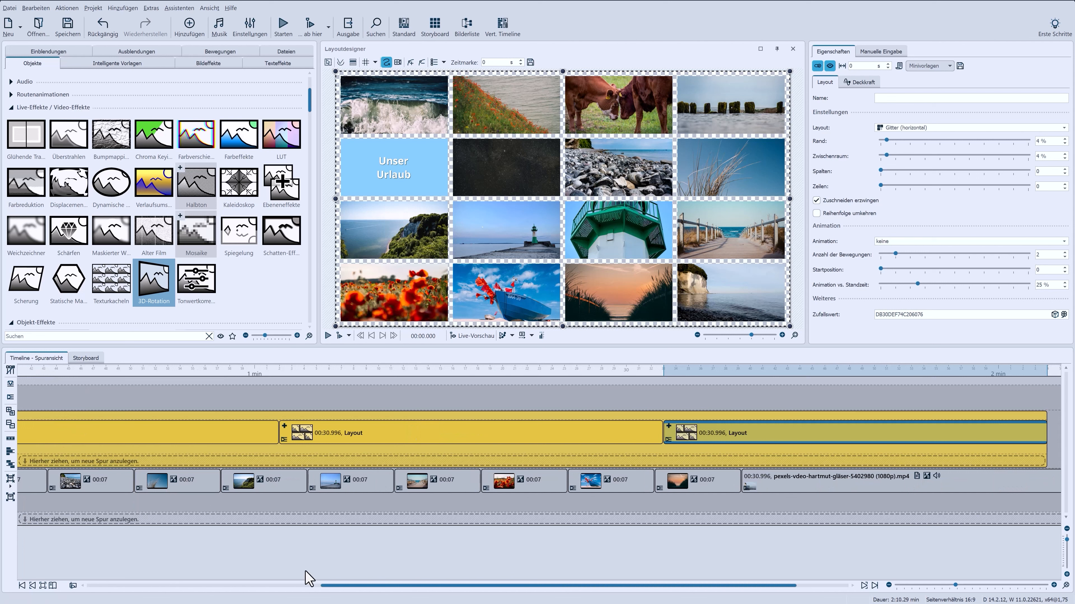
pyautogui.moveTo(343, 586); pyautogui.dragTo(85, 593)
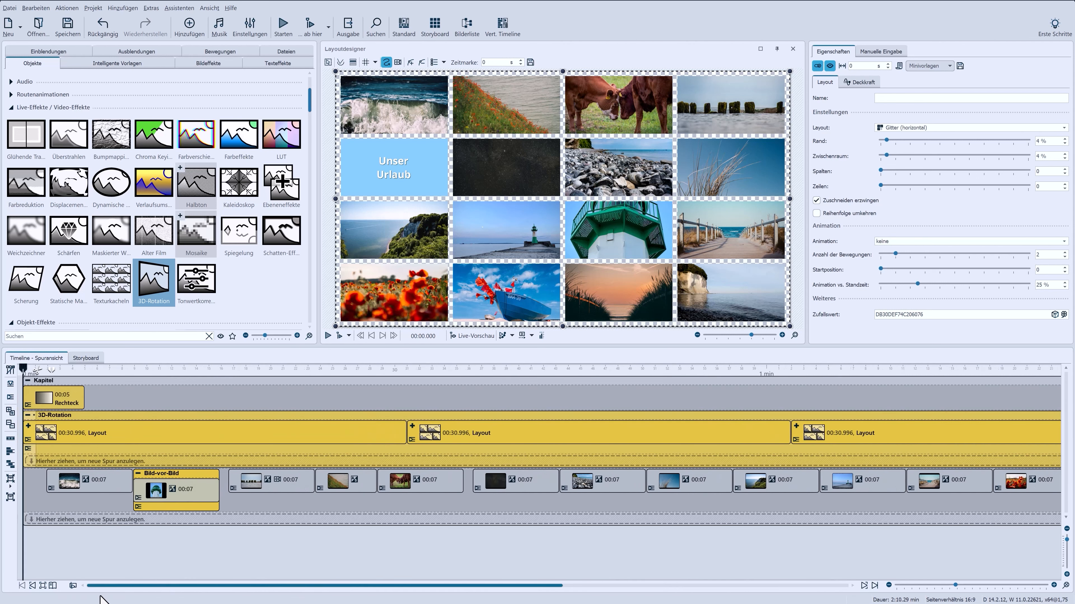
# Step: Fit the 3D-Rotation effect's Y-Achse curve to the full length with An Dauer anpassen and close the curve editor
pyautogui.click(122, 416)
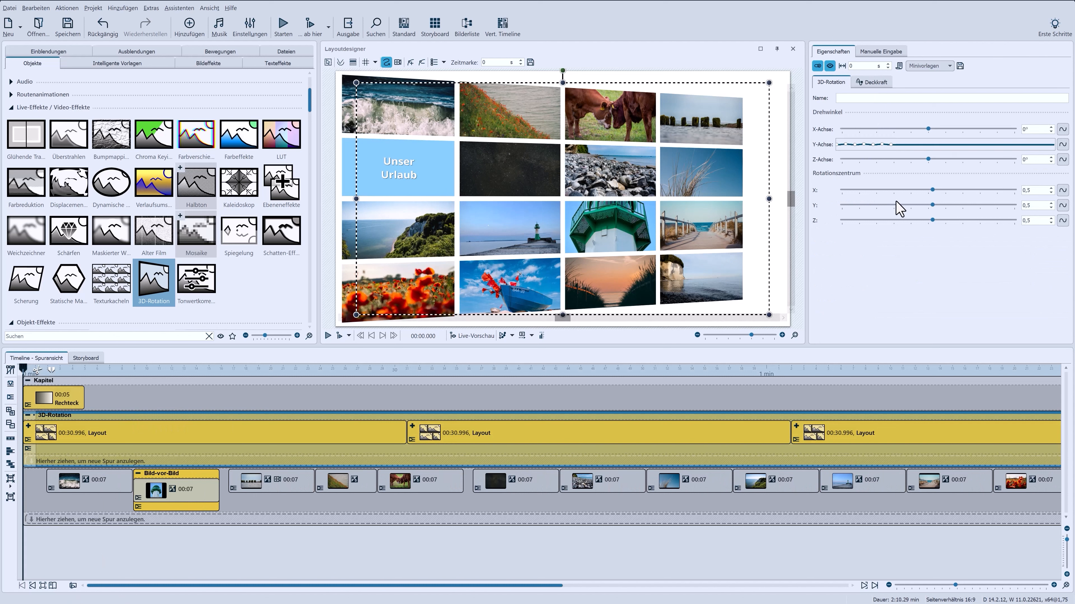
pyautogui.click(933, 147)
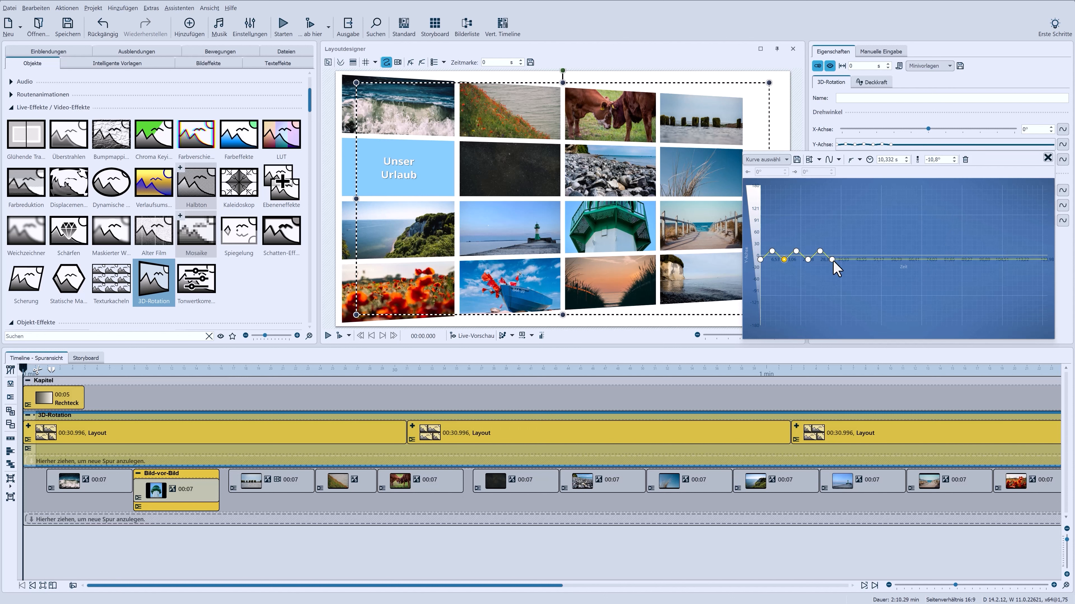
pyautogui.click(818, 159)
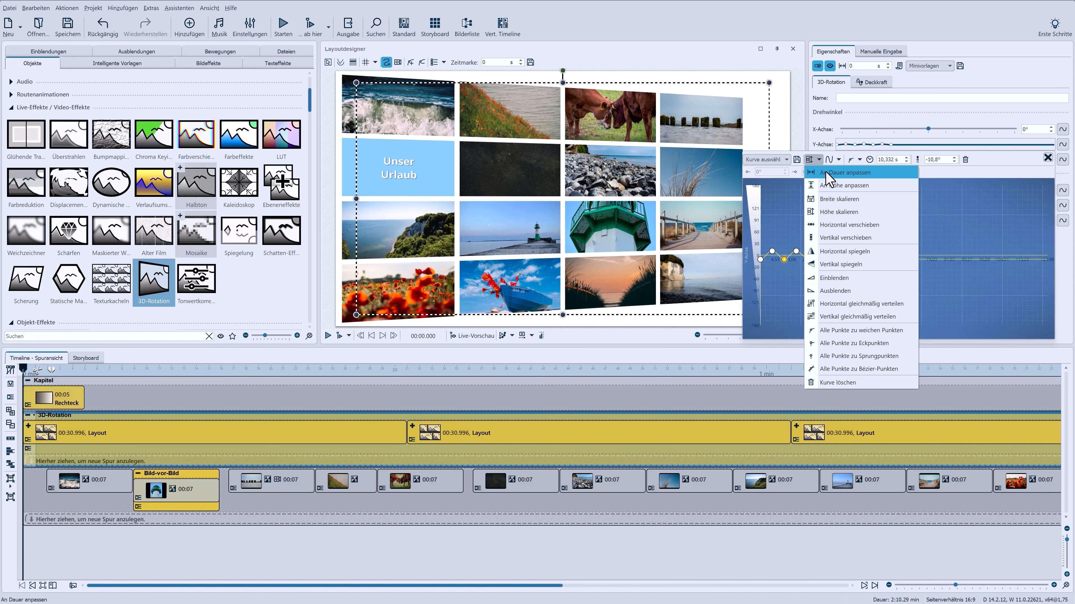
pyautogui.click(831, 174)
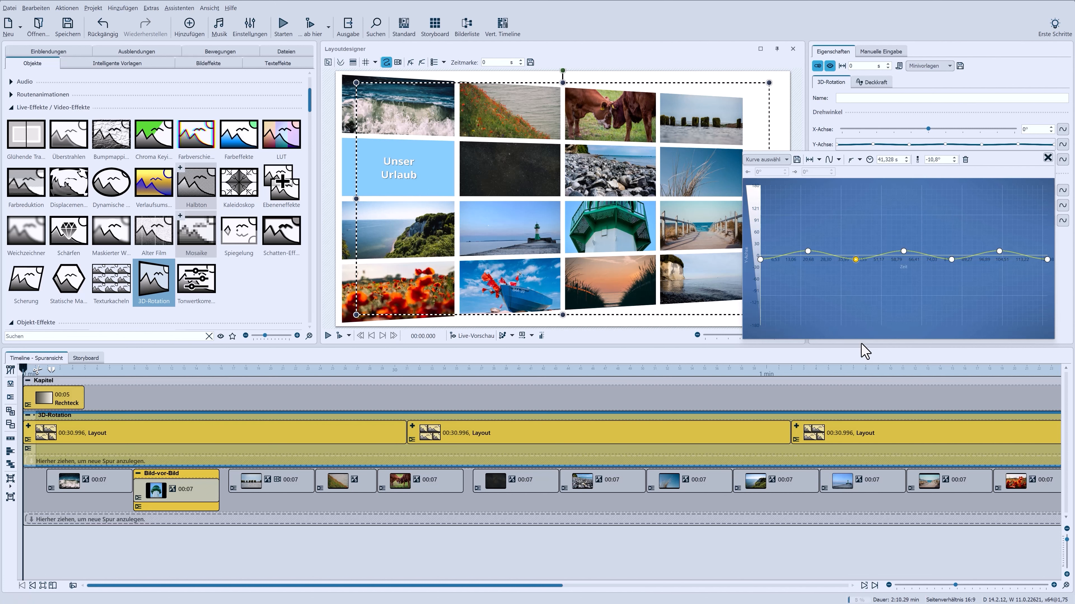
pyautogui.click(863, 357)
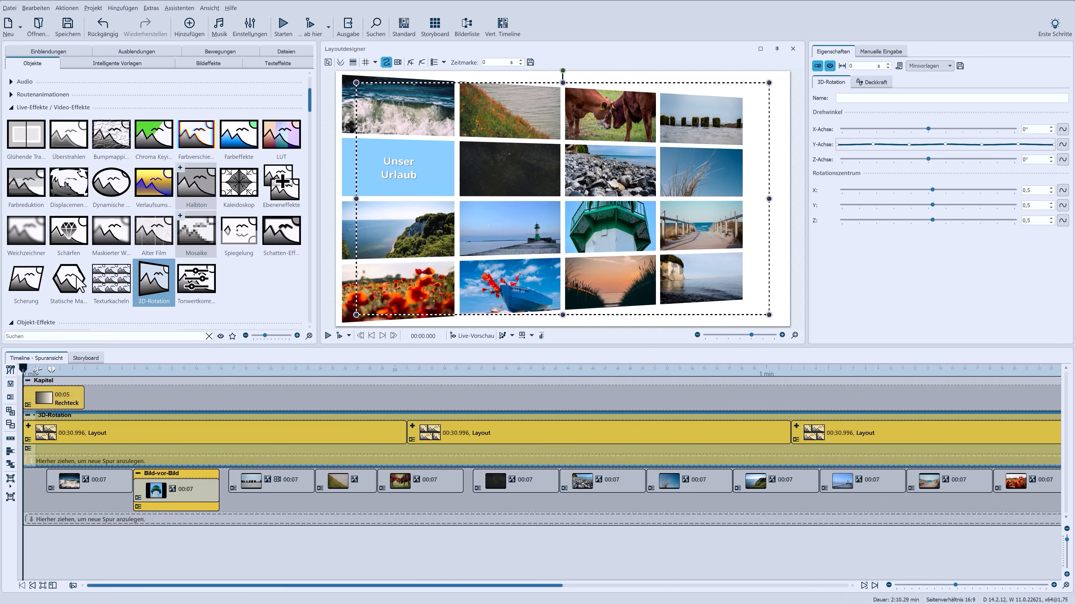
# Step: Start a new project and place a Layout object effect in Spur 1
pyautogui.click(10, 29)
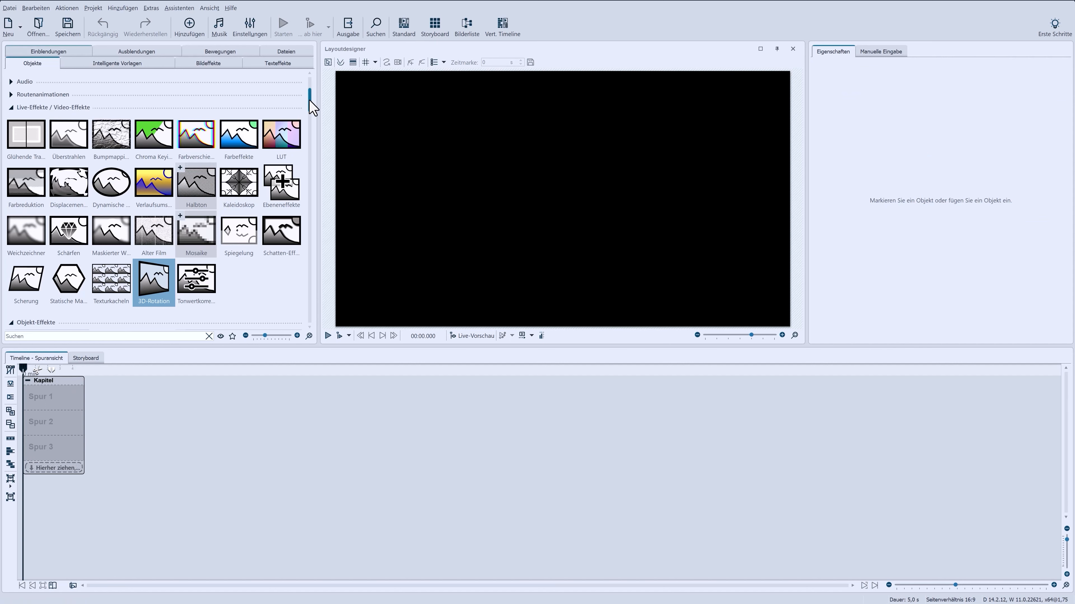
pyautogui.moveTo(312, 106); pyautogui.dragTo(313, 112)
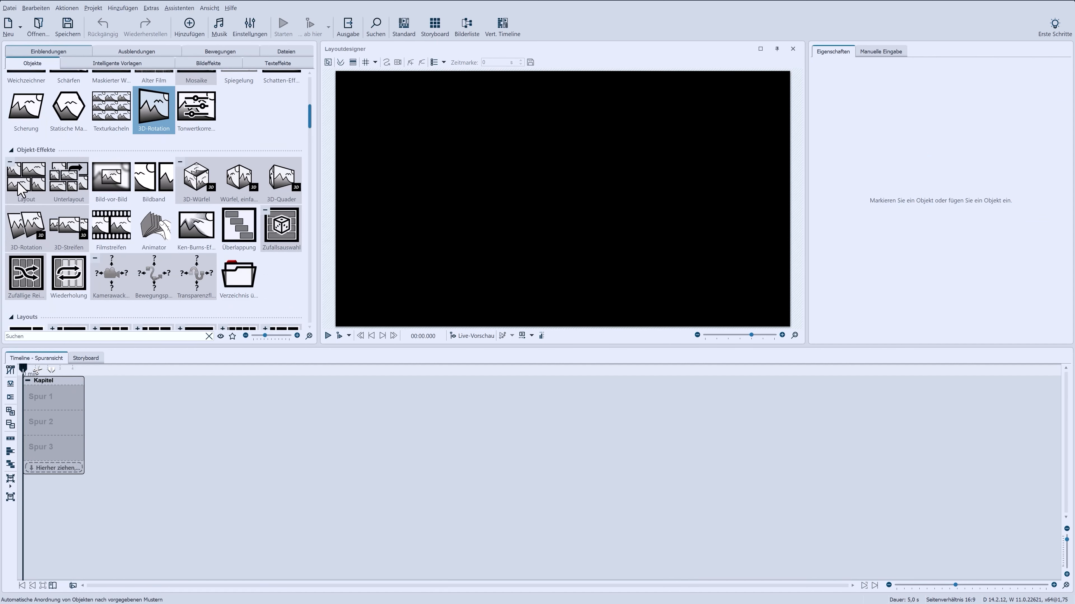
pyautogui.moveTo(22, 188)
pyautogui.mouseDown()
pyautogui.moveTo(77, 407)
pyautogui.moveTo(94, 407)
pyautogui.mouseUp()
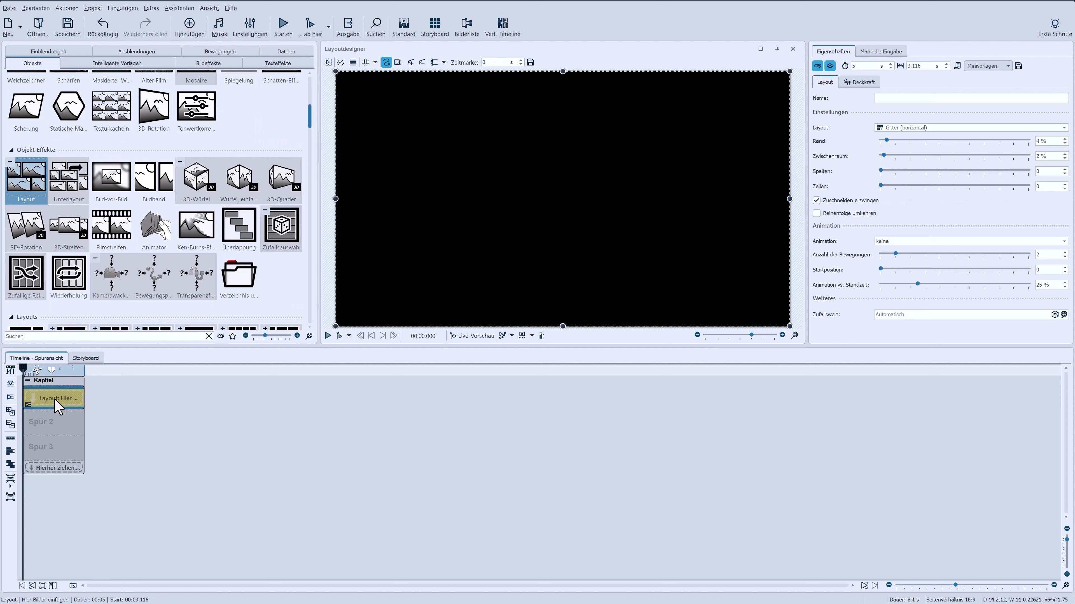
# Step: Insert the nine pictures from the pebble beach to the sunset dunes into the Layout effect, arrange them vertically and collapse the effect
pyautogui.click(284, 52)
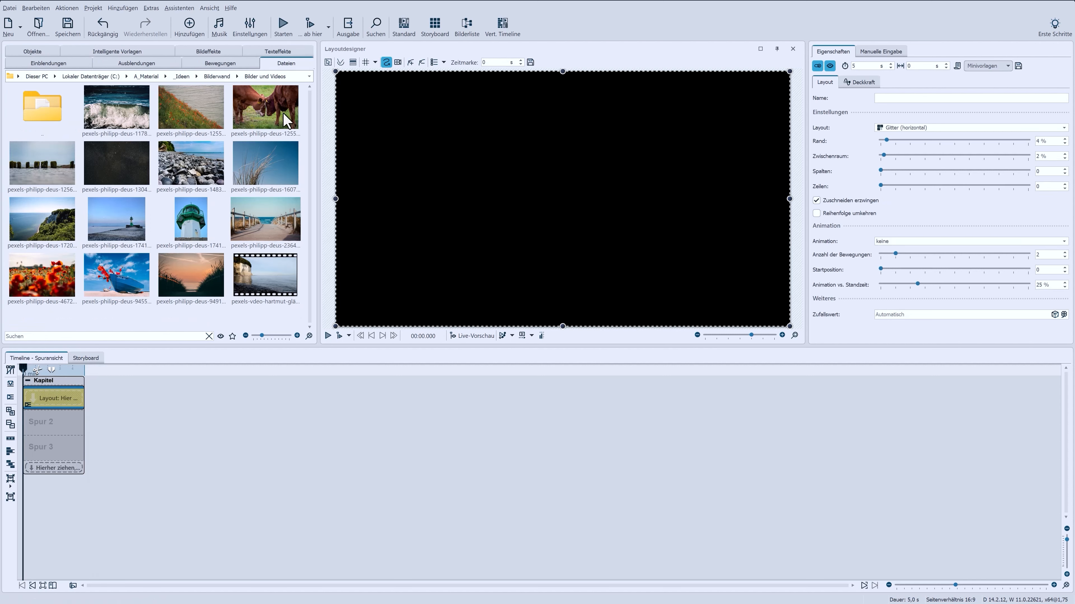
pyautogui.click(210, 170)
pyautogui.keyDown('shift'); pyautogui.click(192, 305); pyautogui.keyUp('shift')
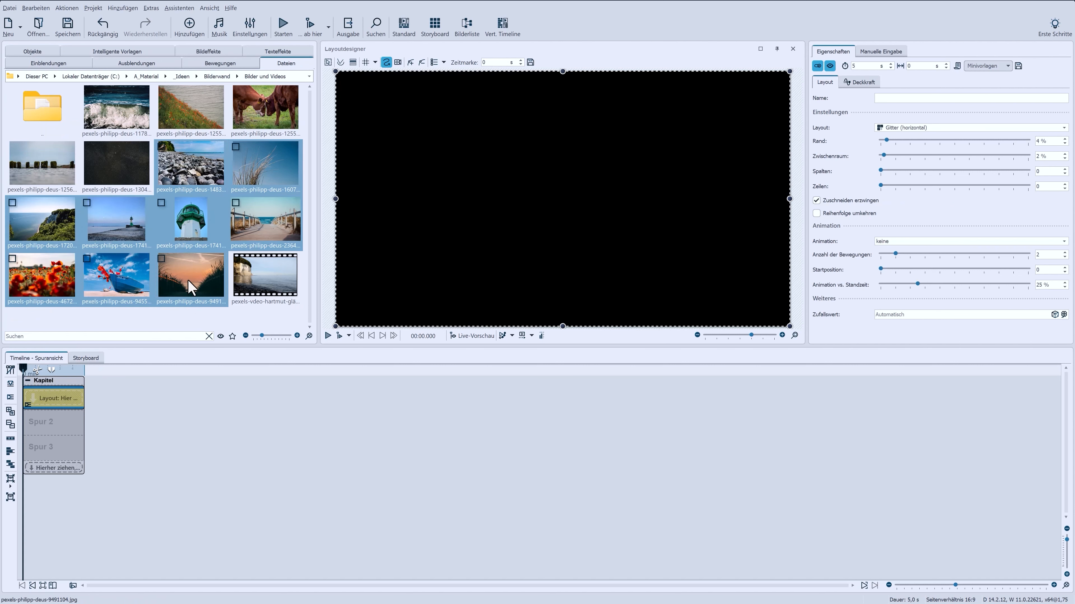
pyautogui.moveTo(192, 292); pyautogui.dragTo(62, 405)
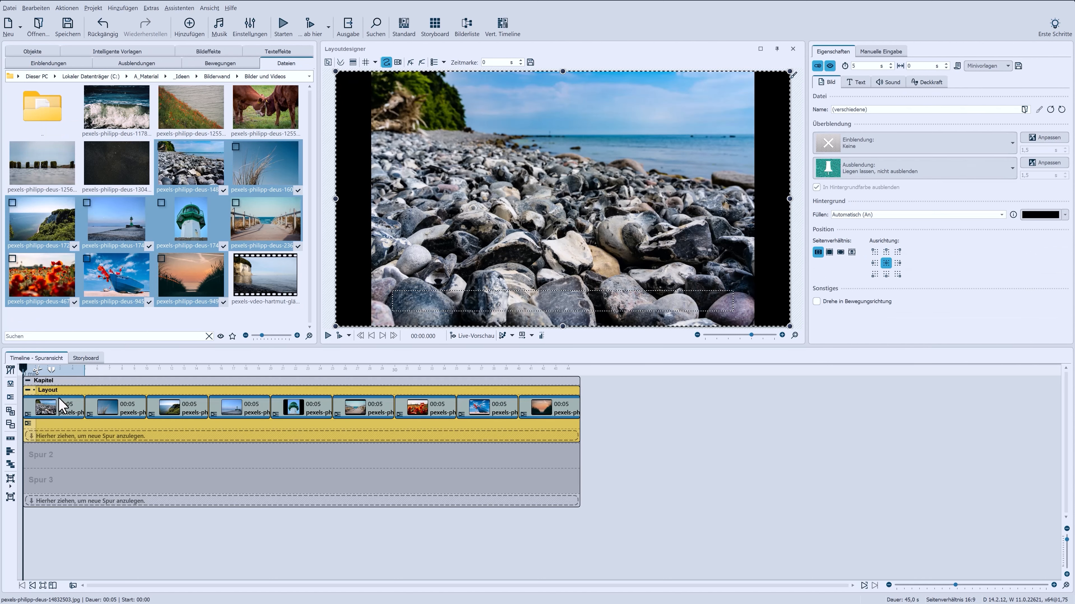
pyautogui.click(11, 452)
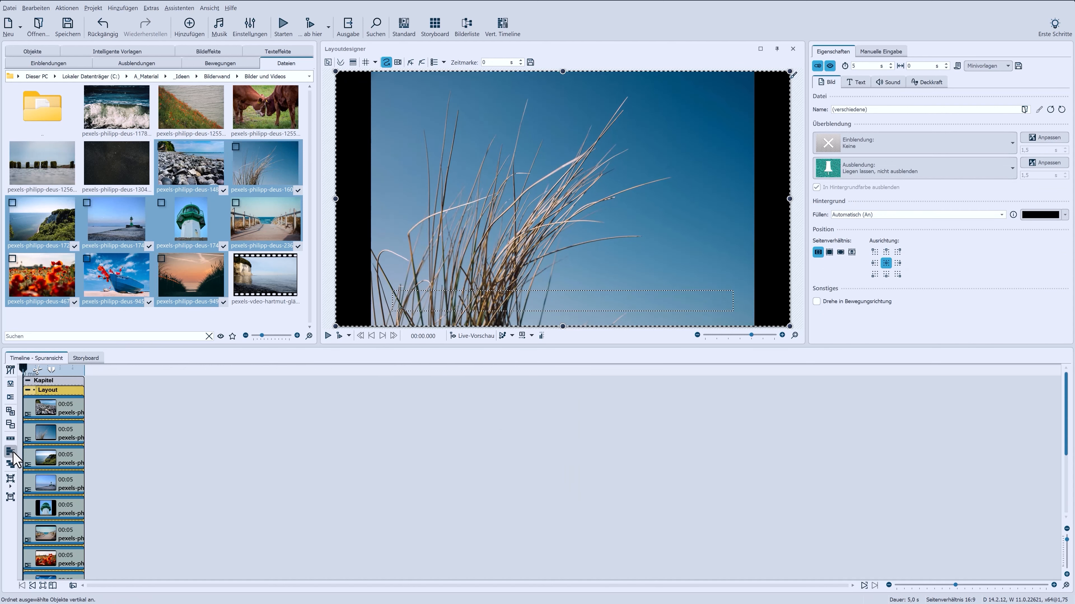
pyautogui.click(27, 390)
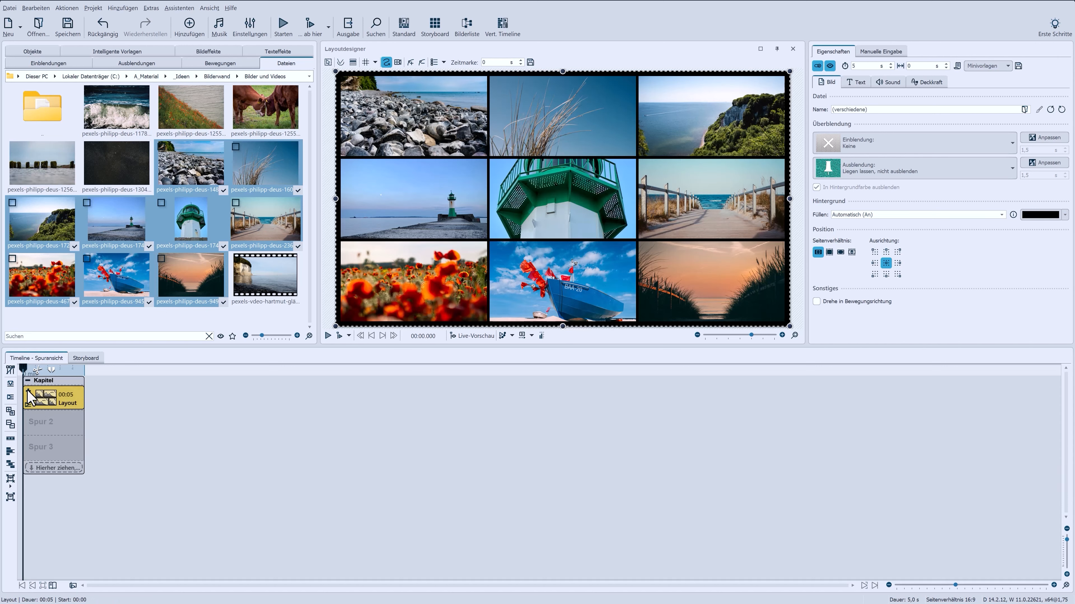
# Step: Set the Rand of the Layout effect to 2 %
pyautogui.click(71, 399)
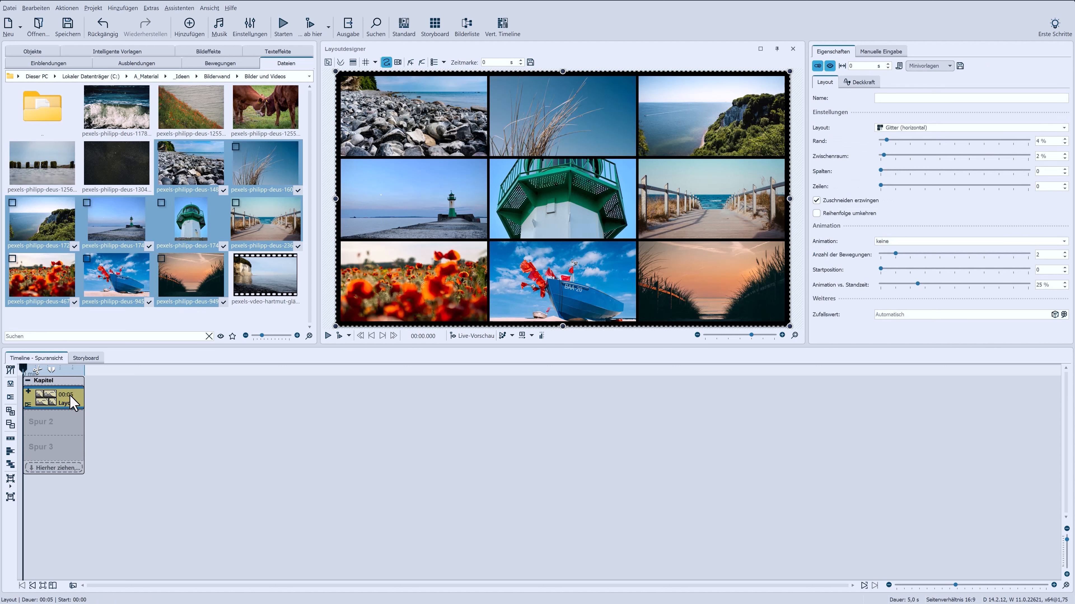
pyautogui.click(1064, 143)
pyautogui.click(1065, 144)
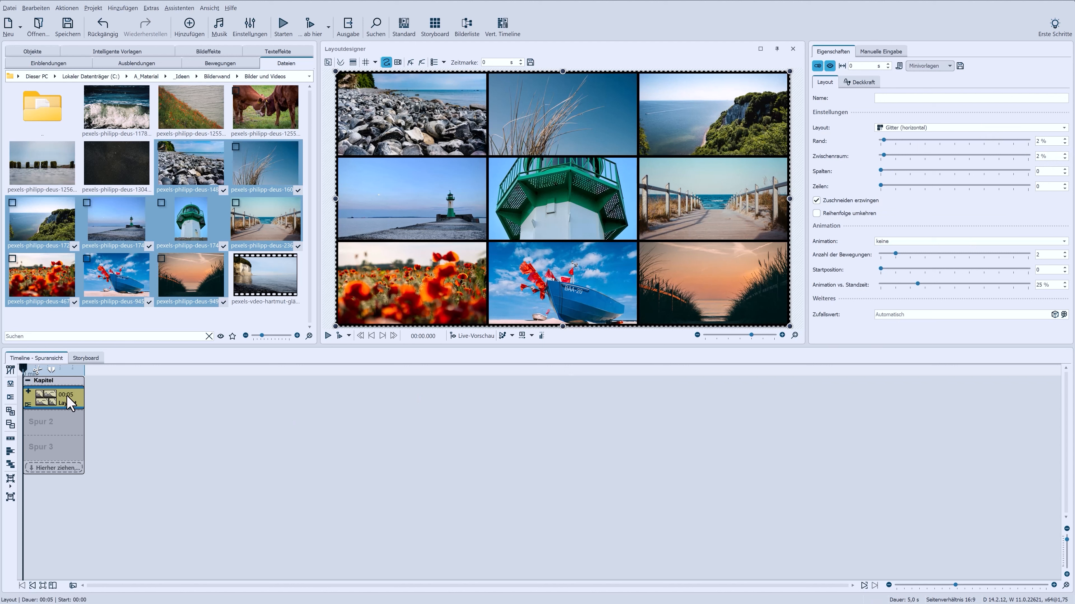
# Step: Duplicate the Layout effect and move the copy to the start of Spur 2, below the original
pyautogui.hotkey('ctrl', 'c')
pyautogui.hotkey('ctrl', 'v')
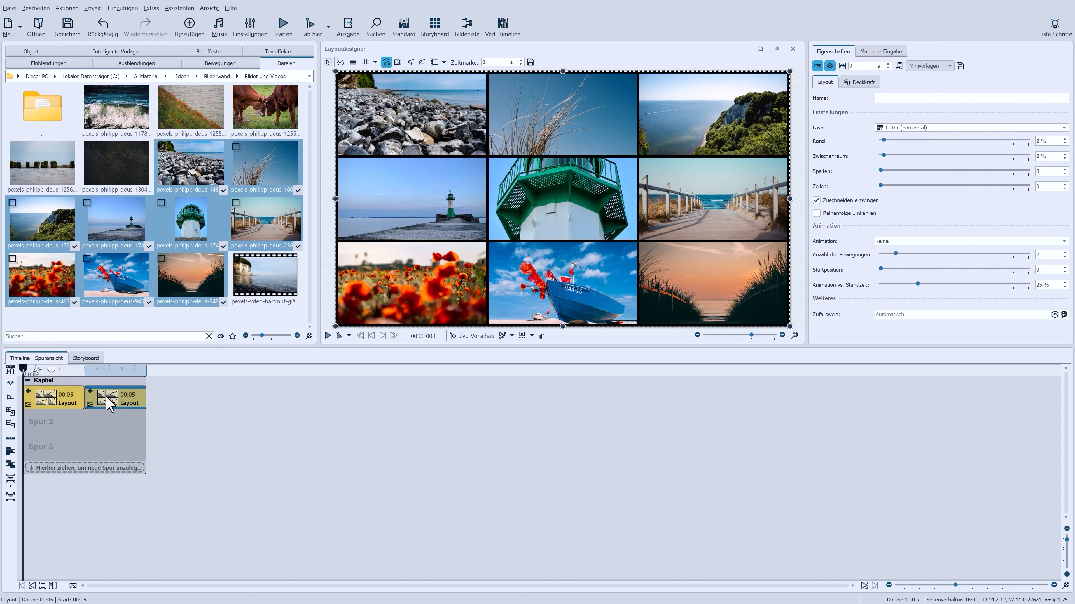
pyautogui.moveTo(110, 404); pyautogui.dragTo(41, 427)
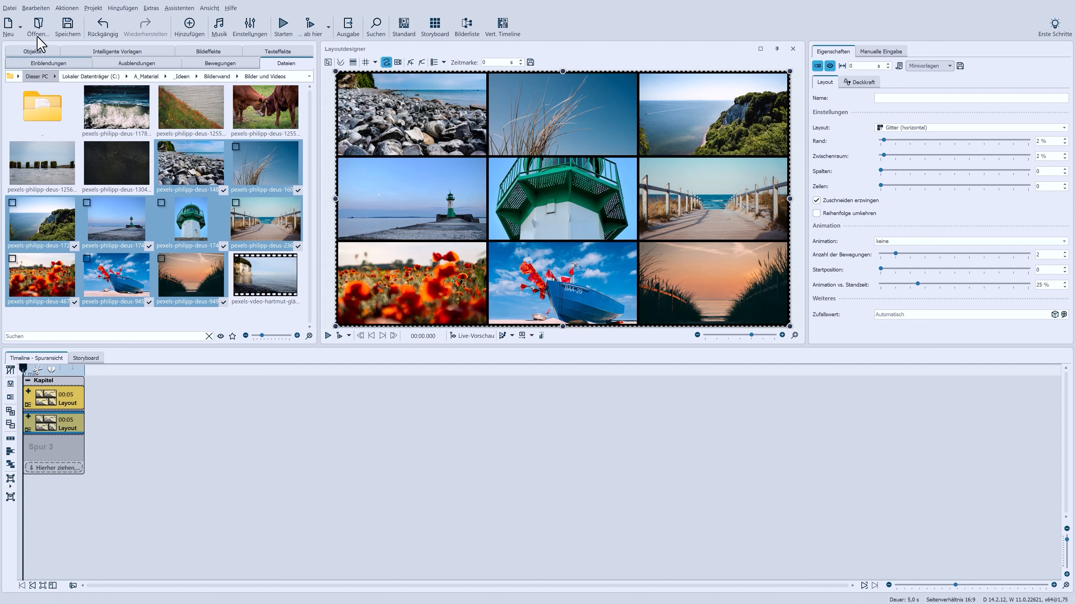
# Step: Unpack the copied Layout effect in the second track with Objekt auspacken and accept the notice
pyautogui.click(35, 7)
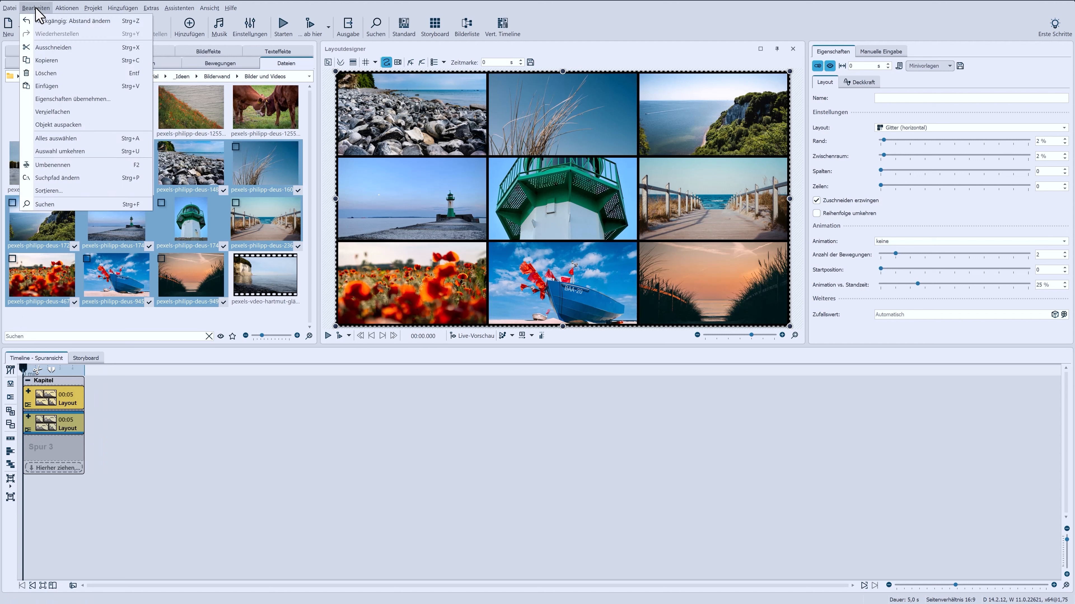
pyautogui.click(66, 125)
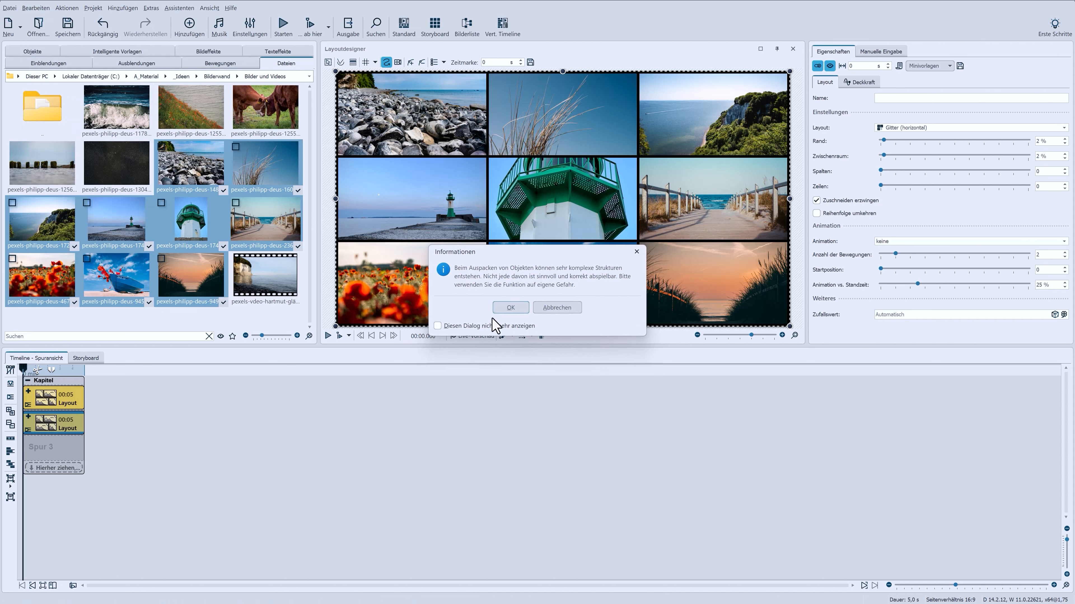
pyautogui.click(507, 310)
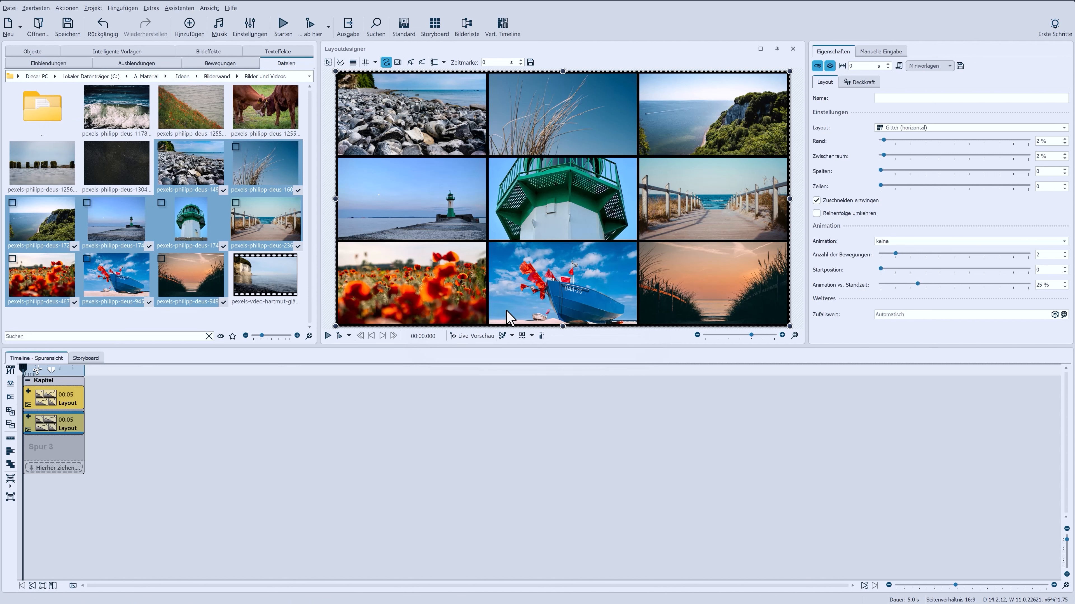
# Step: Expand the unpacked Layout group and remove its effect so its nine pictures remain directly in the second track
pyautogui.click(28, 417)
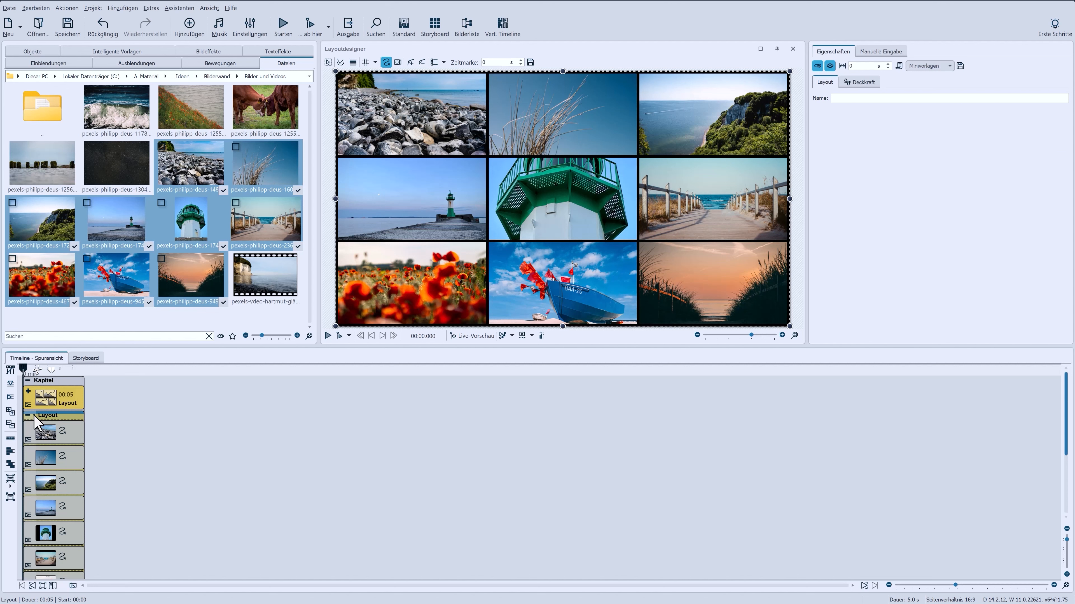
pyautogui.click(47, 433)
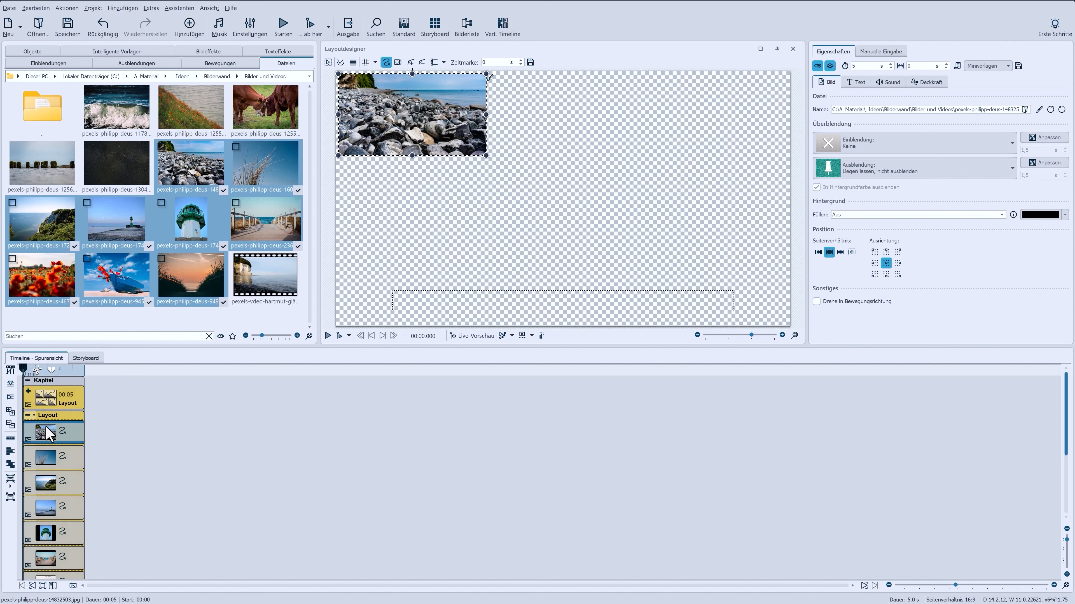
pyautogui.click(47, 416)
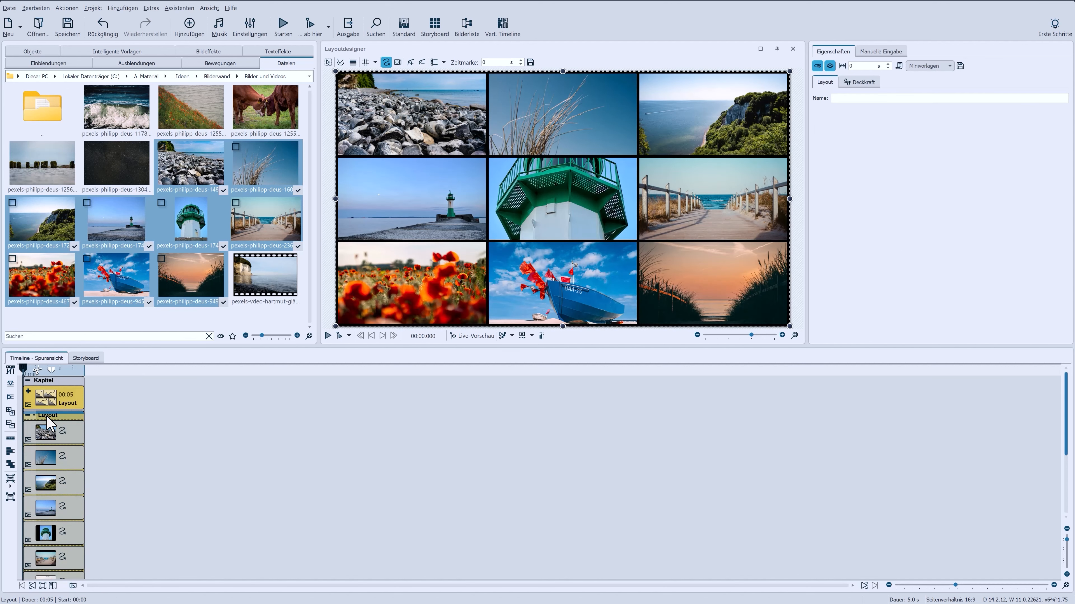
pyautogui.rightClick(47, 416)
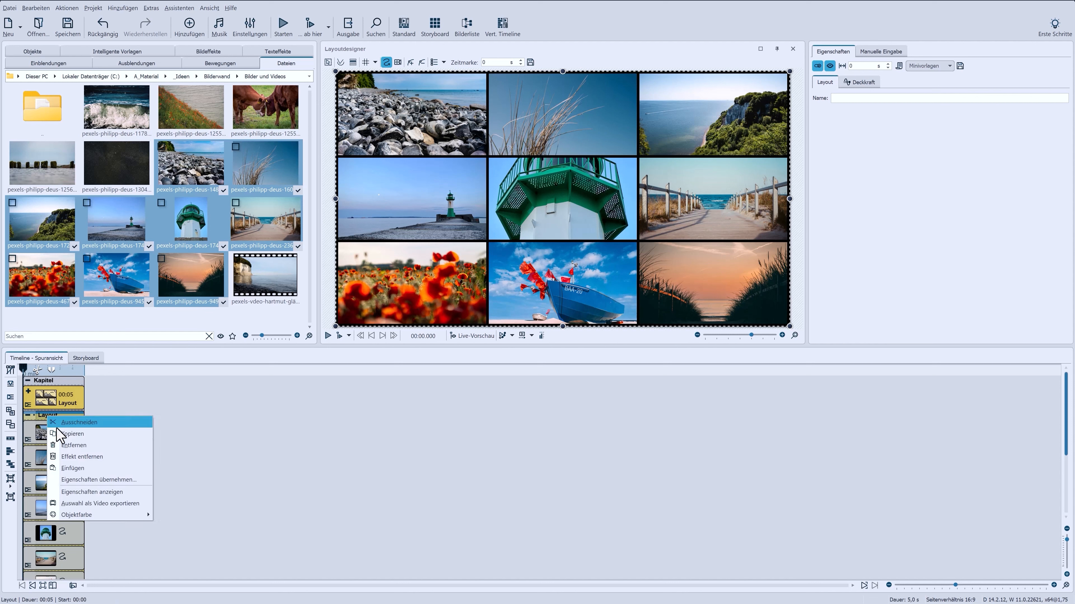
pyautogui.click(75, 457)
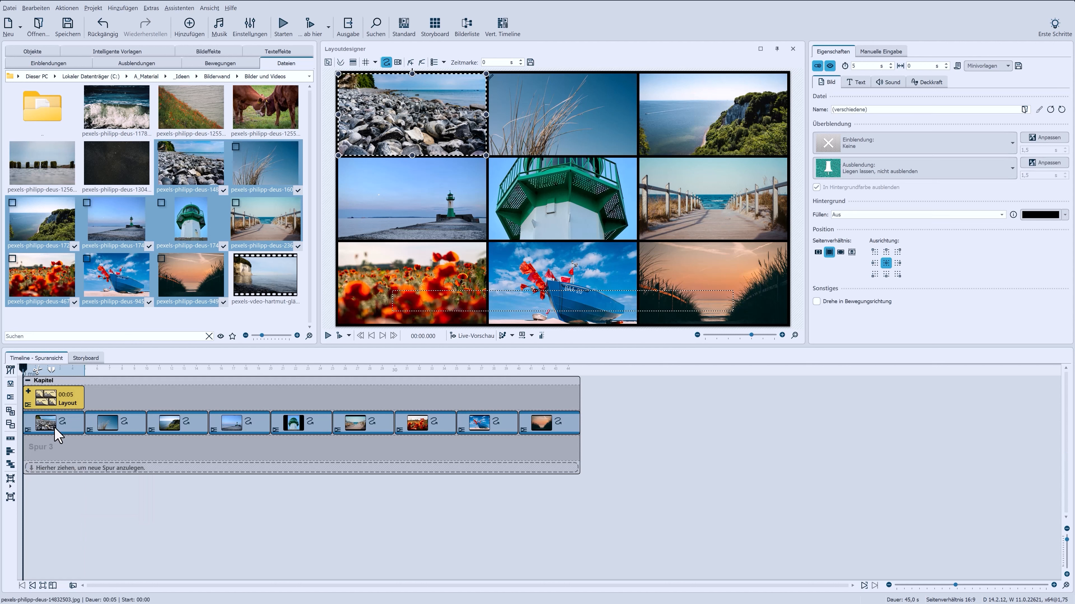
# Step: Add two motion marks to the pebble beach picture in the second track and move the last mark back onto the picture's grid position
pyautogui.click(55, 402)
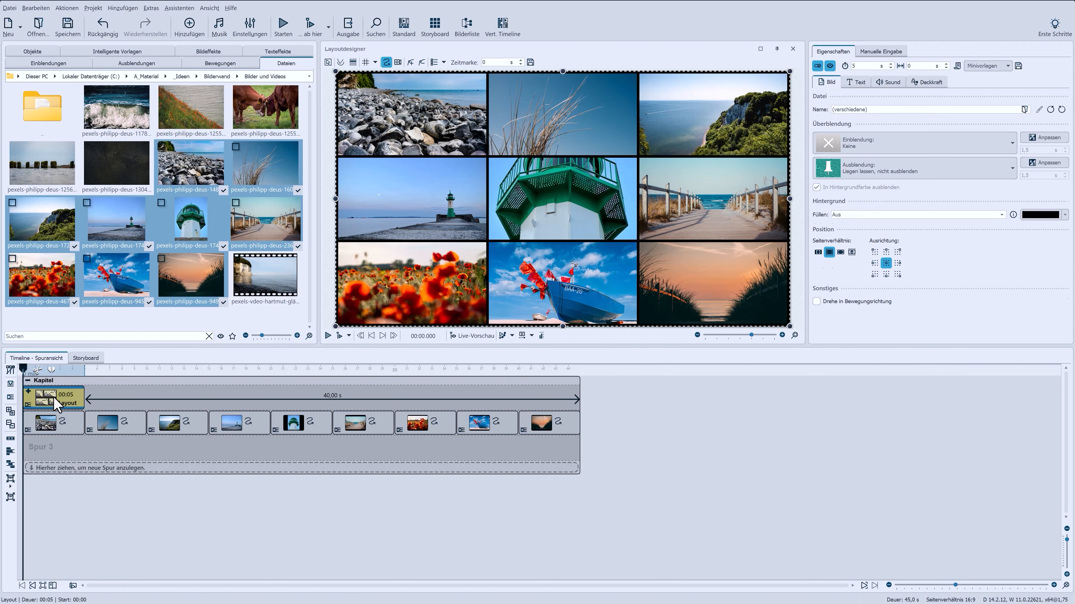
pyautogui.click(55, 432)
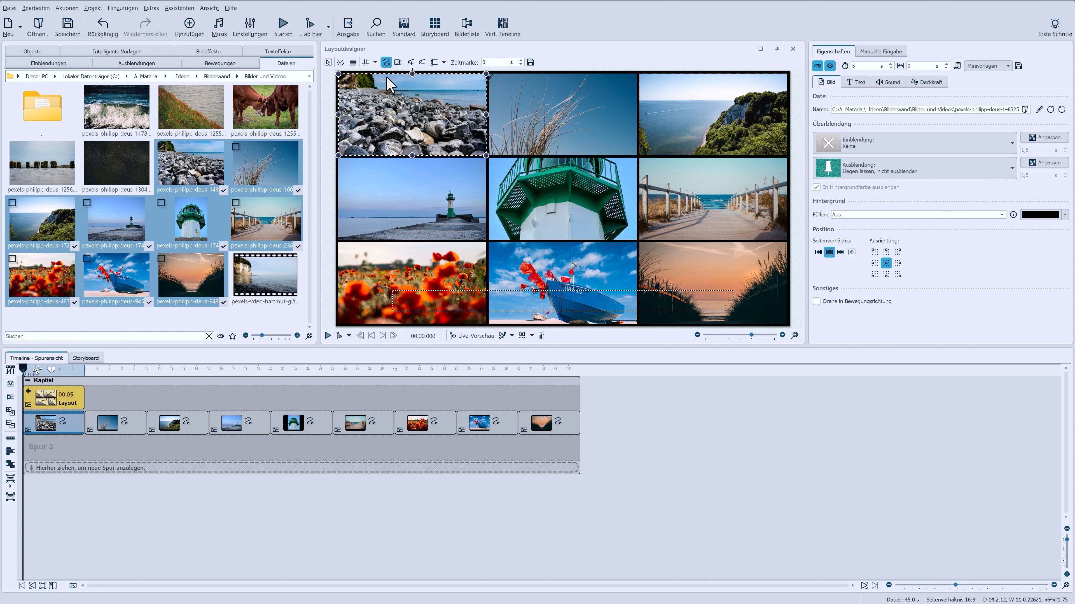
pyautogui.click(410, 62)
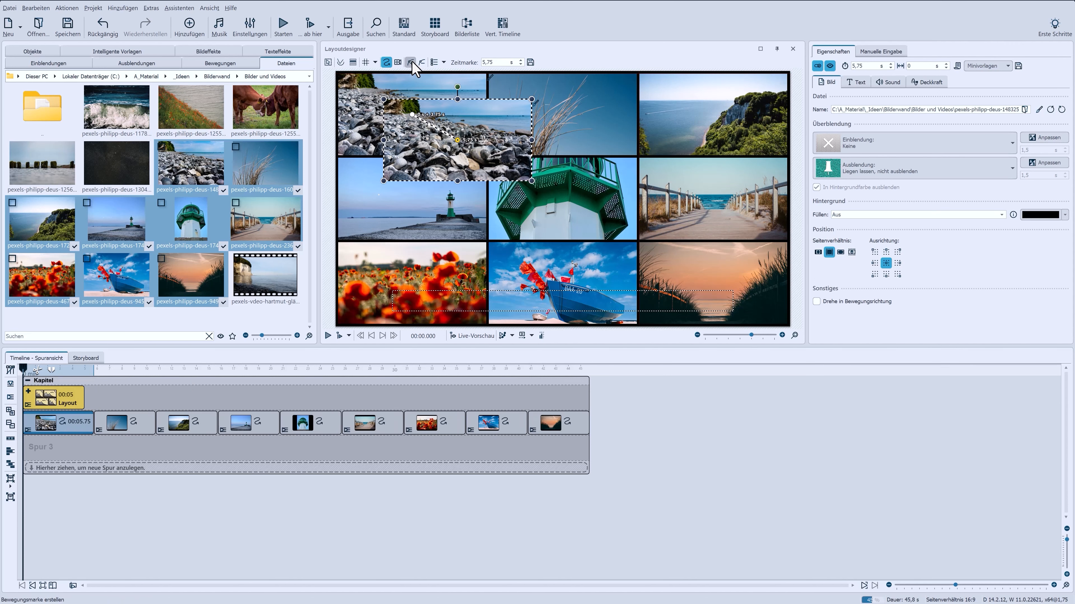
pyautogui.click(410, 62)
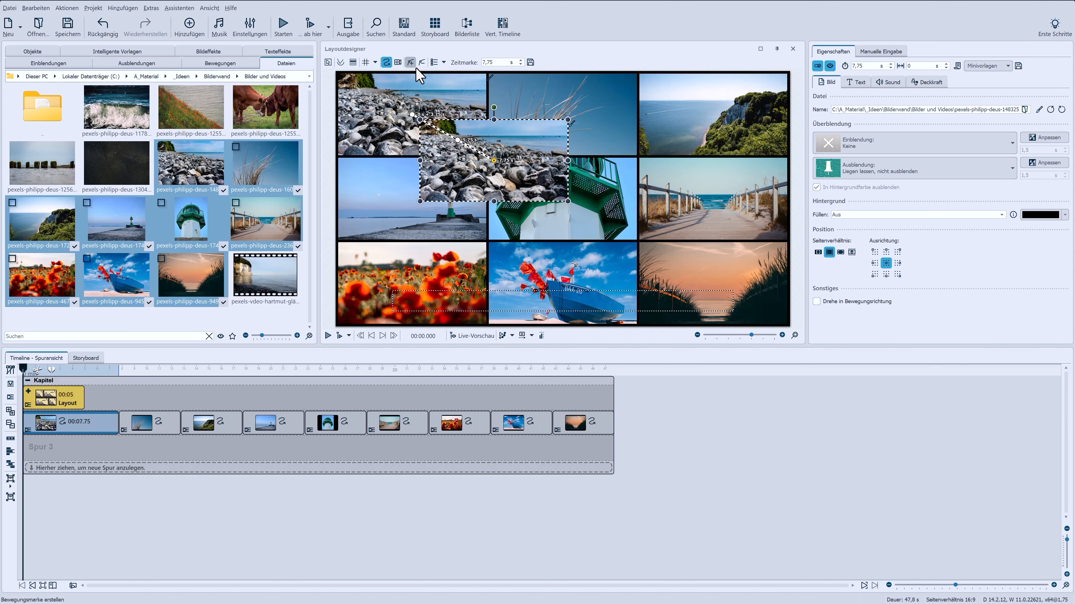
pyautogui.moveTo(495, 162); pyautogui.dragTo(412, 116)
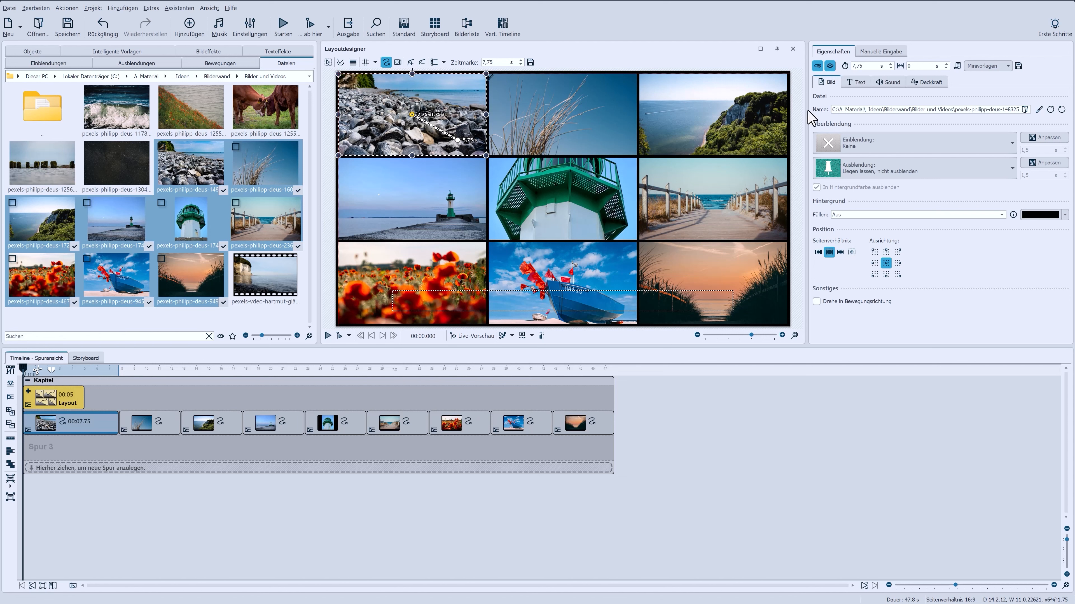
# Step: Set the Standzeit of Marke 1 of the pebble beach picture to 0 s through manual entry
pyautogui.click(878, 54)
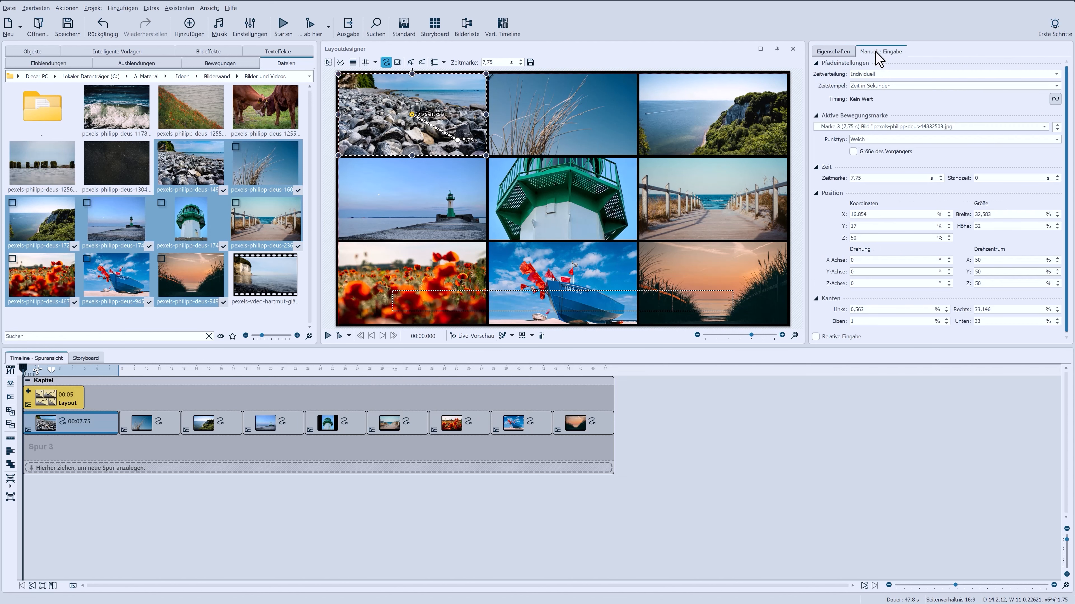
pyautogui.click(1043, 126)
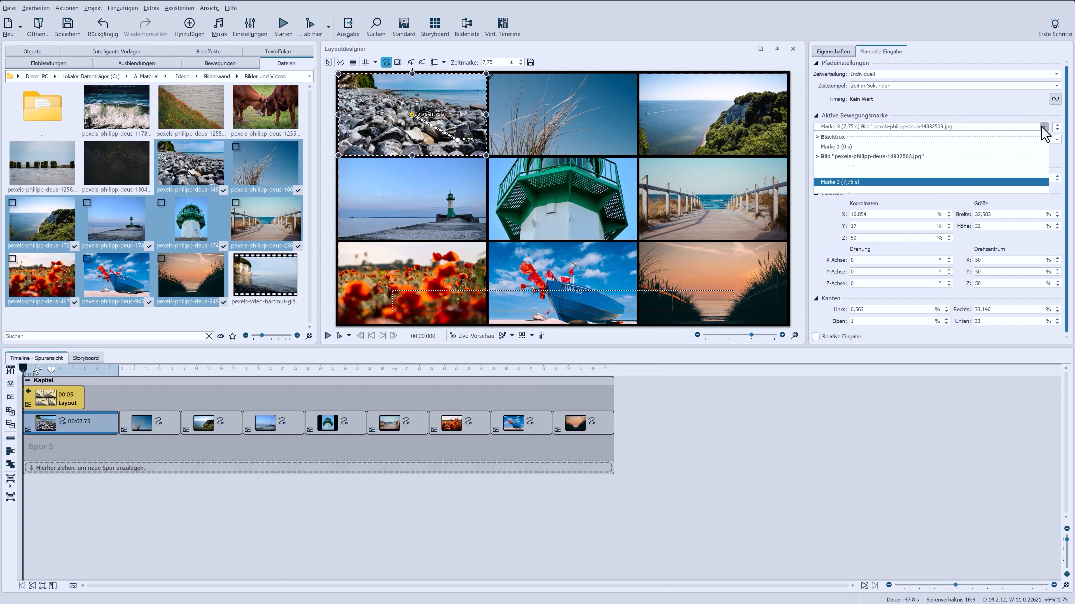
pyautogui.click(914, 172)
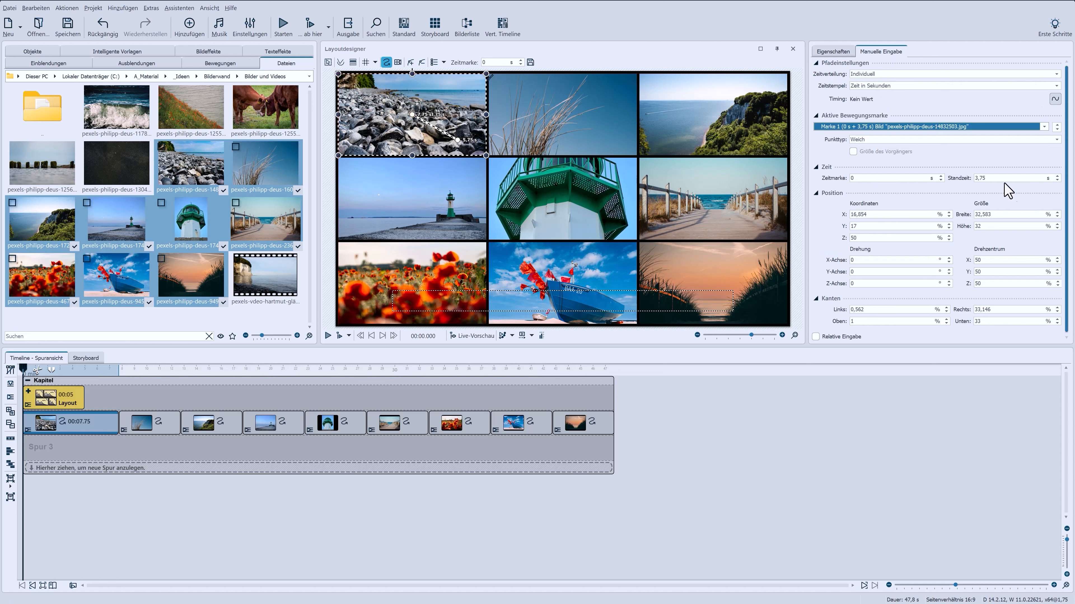
pyautogui.moveTo(990, 178); pyautogui.dragTo(968, 178)
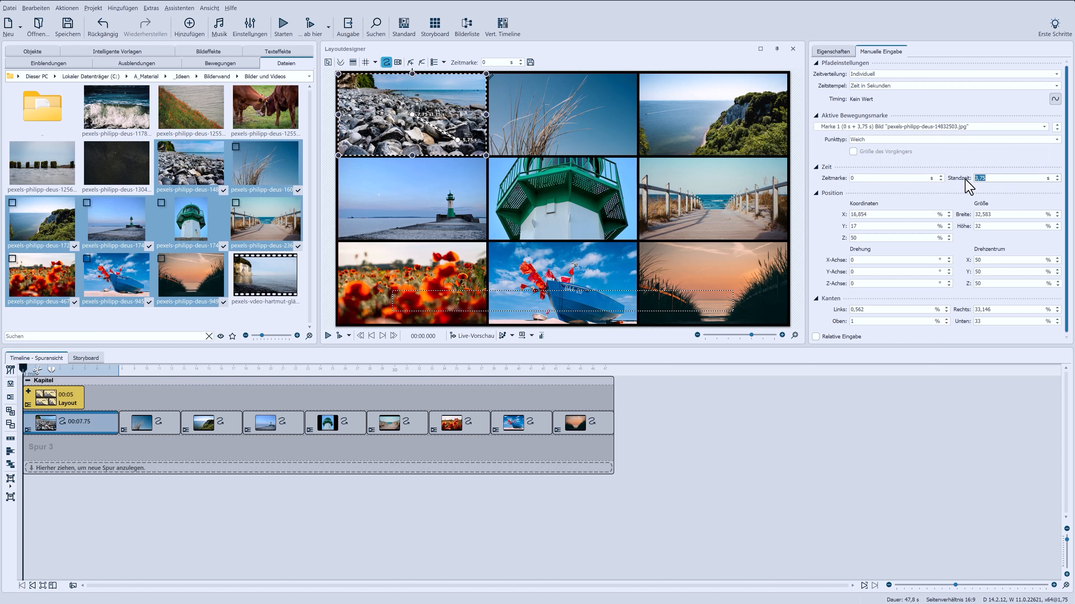
pyautogui.press('Return')
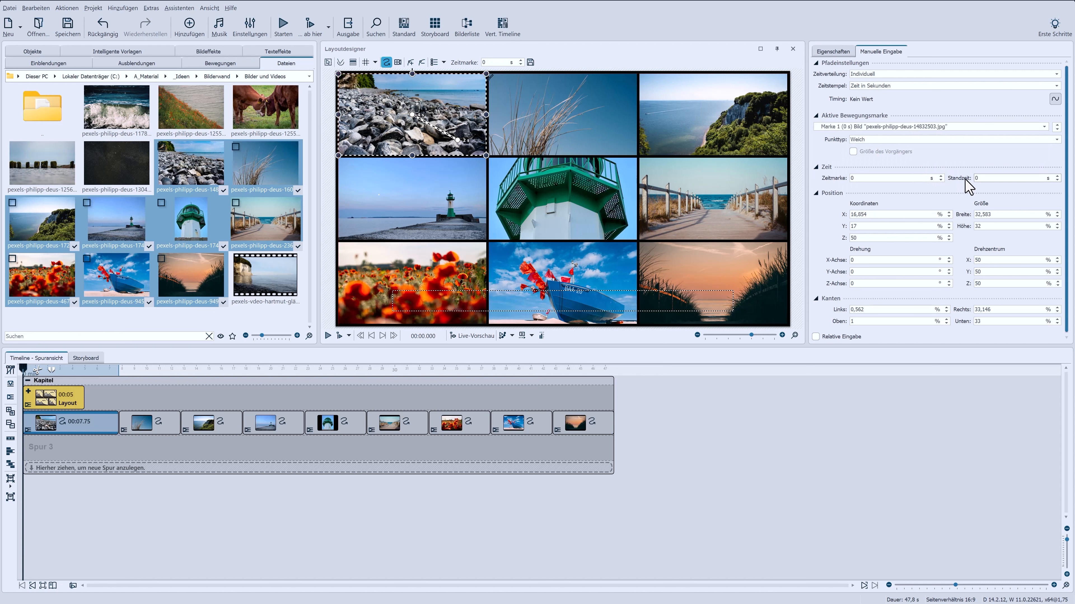
# Step: Make Marke 2 of the pebble beach picture fill the frame with Breite and Höhe 100 % and X and Y 50 %
pyautogui.click(1045, 127)
pyautogui.click(989, 174)
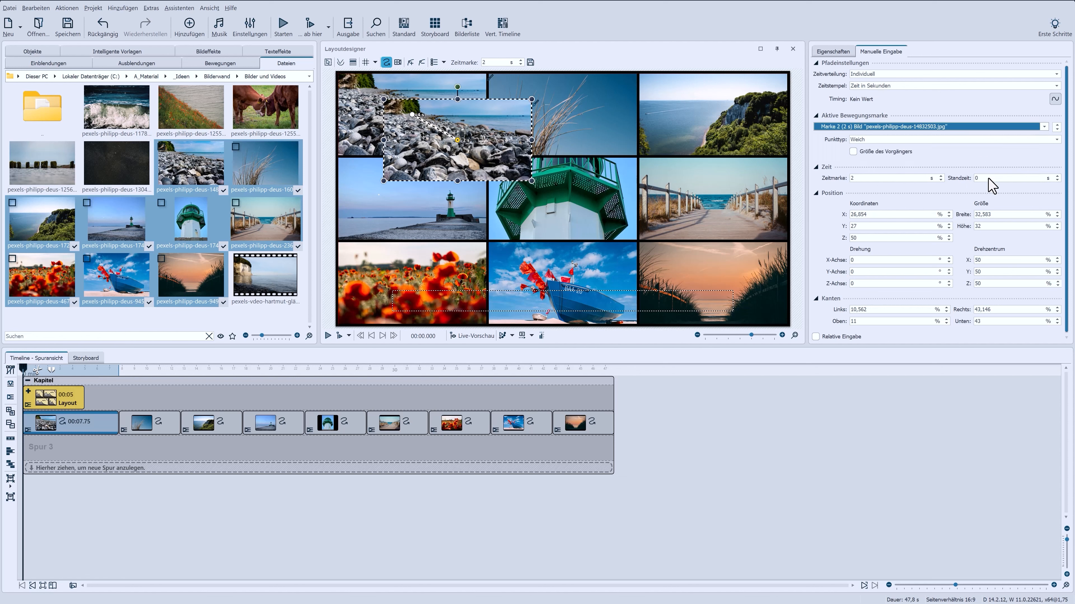
pyautogui.click(992, 215)
pyautogui.write('100')
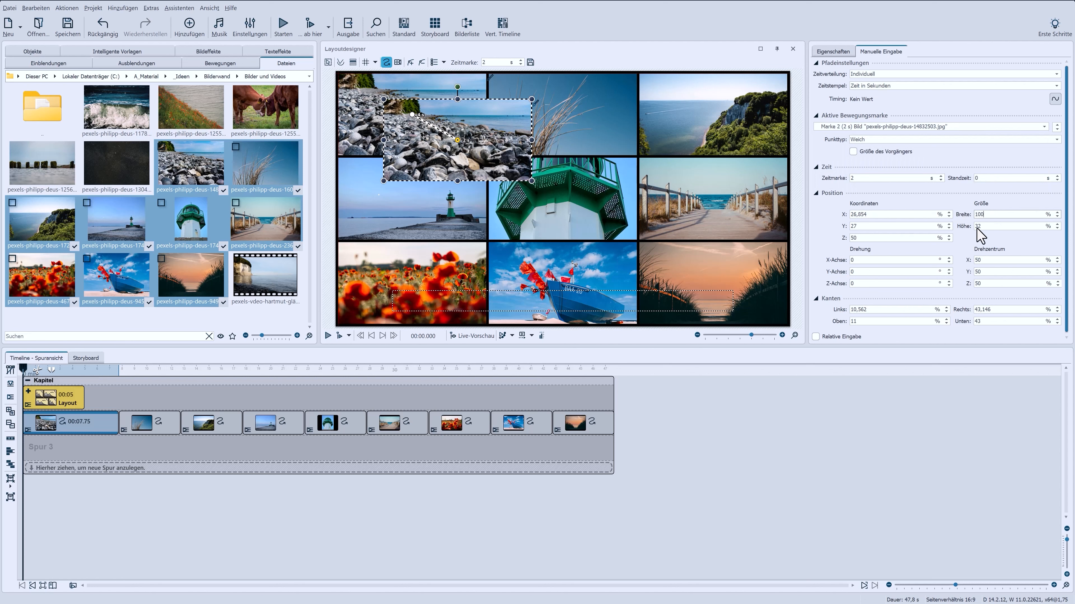
pyautogui.click(978, 226)
pyautogui.write('100')
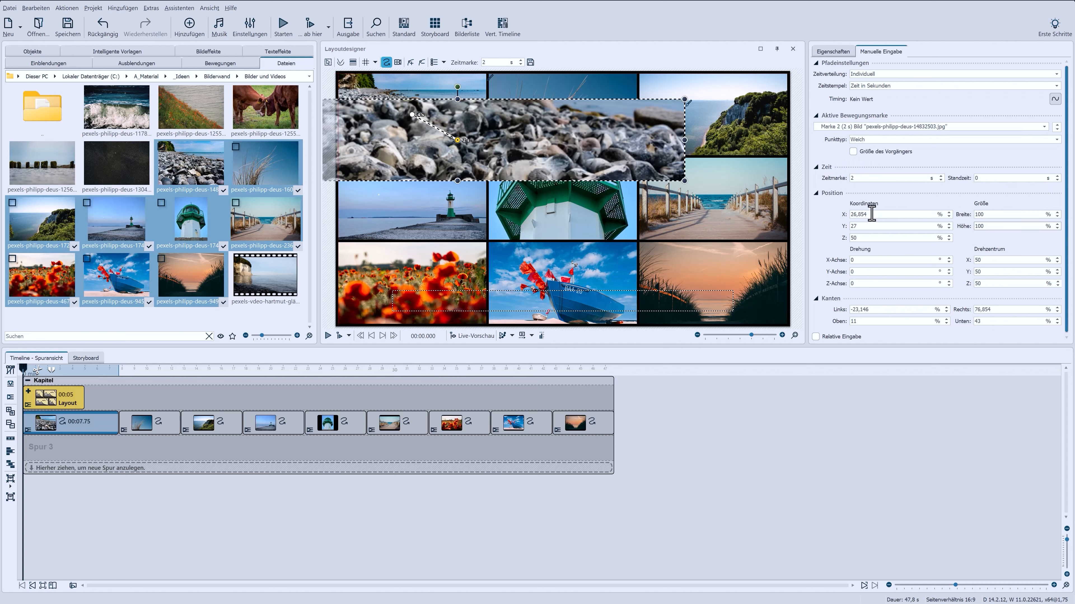
pyautogui.click(896, 214)
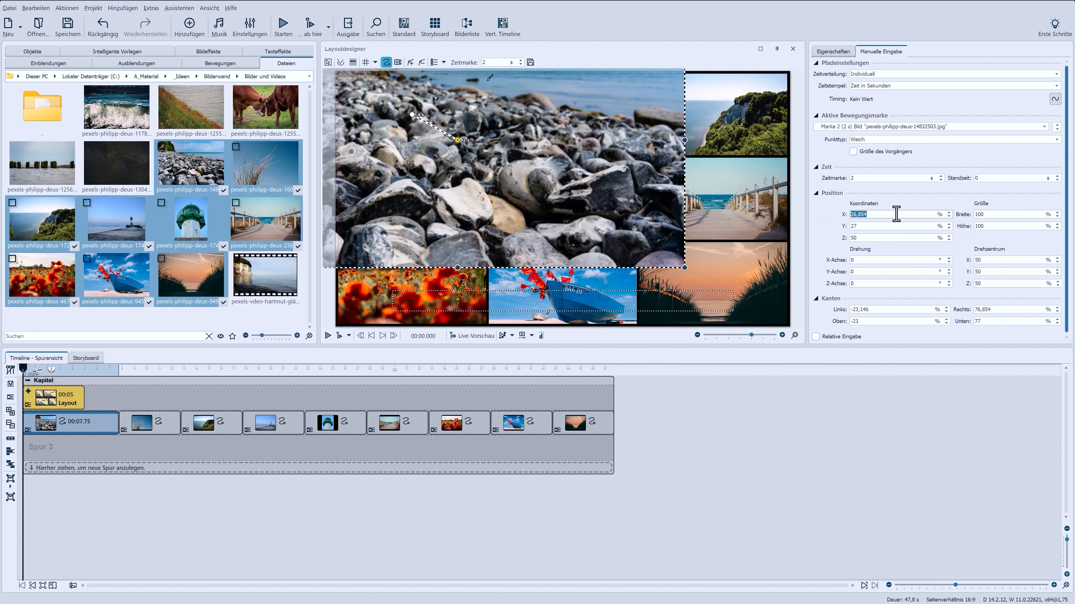
pyautogui.write('50')
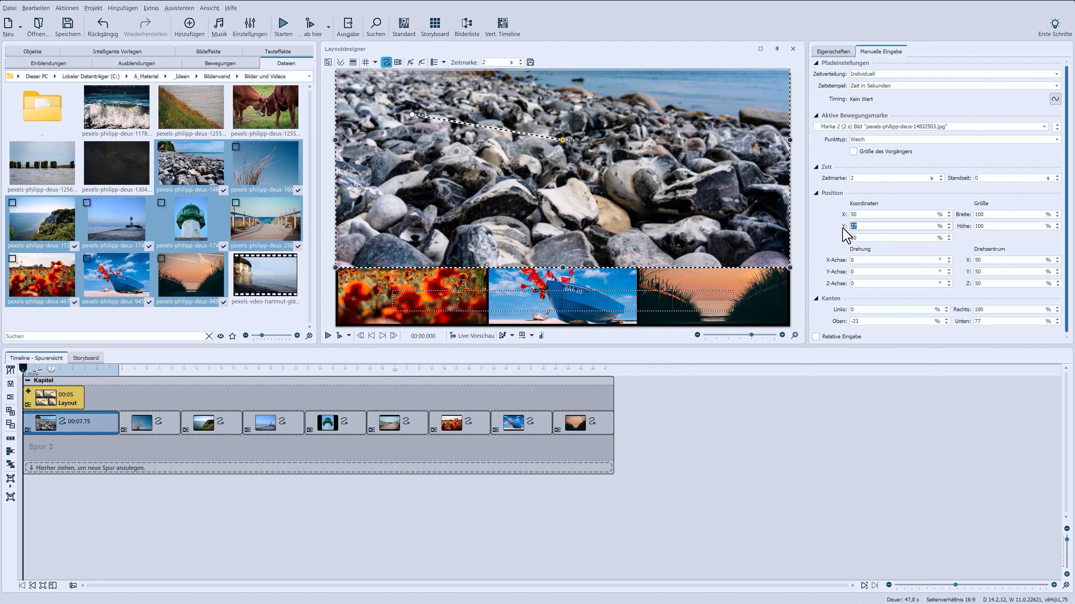
pyautogui.click(863, 226)
pyautogui.write('50')
pyautogui.press('Return')
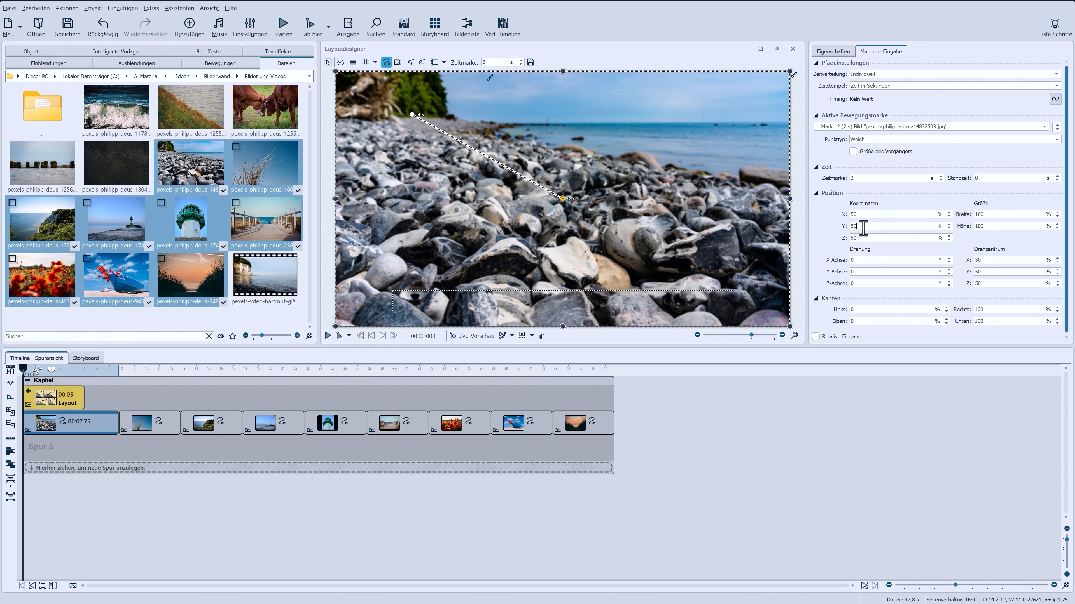
# Step: Set the Standzeit of the pebble beach picture's Marke 2 to 3 s and switch to Marke 3
pyautogui.click(986, 177)
pyautogui.write('3')
pyautogui.press('Return')
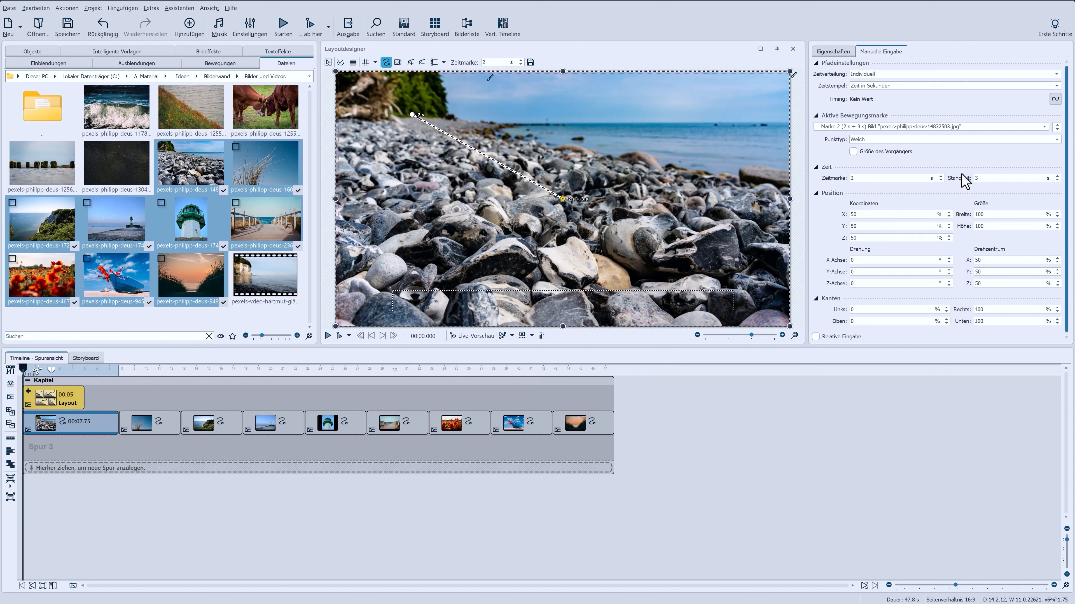
pyautogui.click(1045, 126)
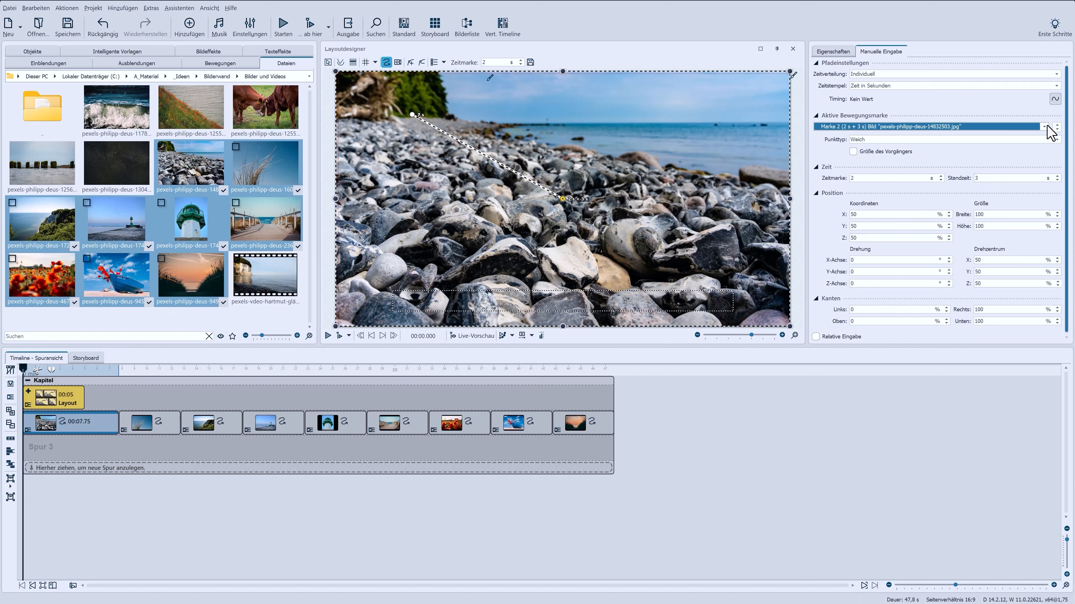
pyautogui.click(882, 183)
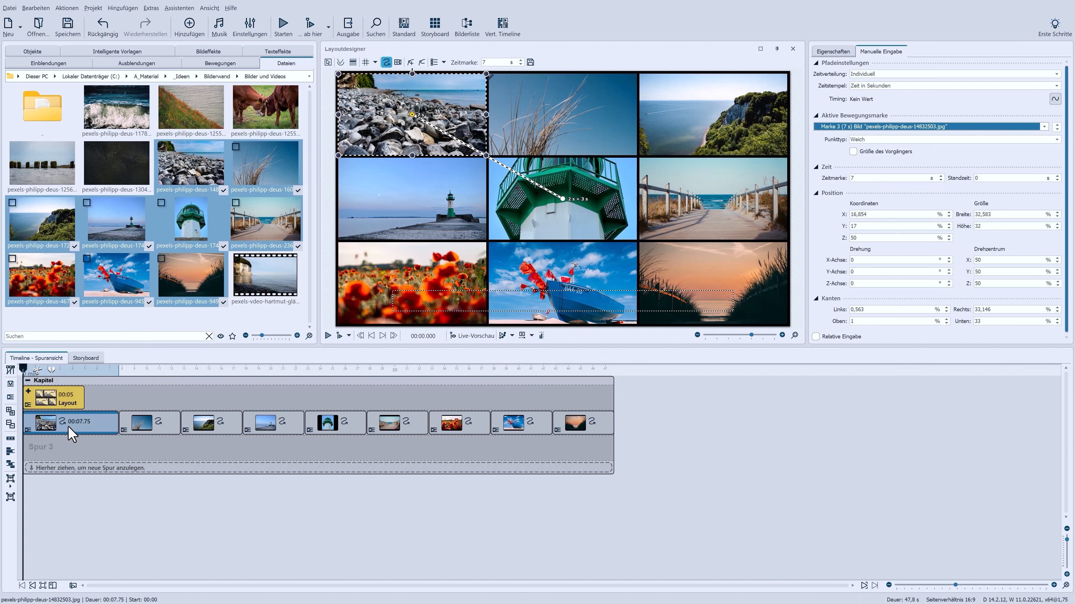
# Step: Shift the pebble beach picture in the second track about 1.4 s later and preview its animation
pyautogui.moveTo(73, 432); pyautogui.dragTo(90, 437)
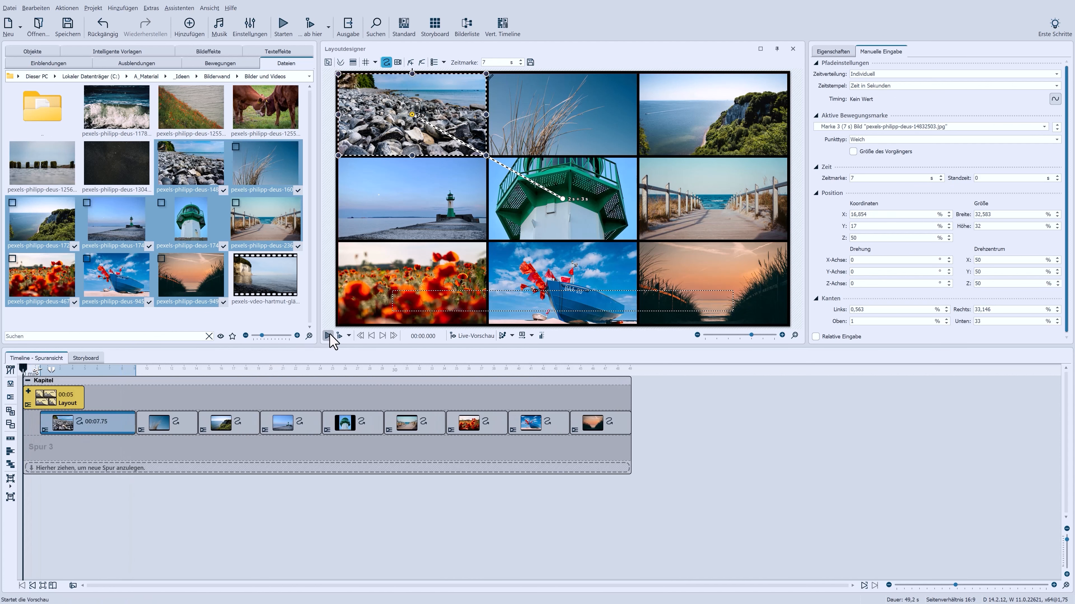
pyautogui.click(329, 335)
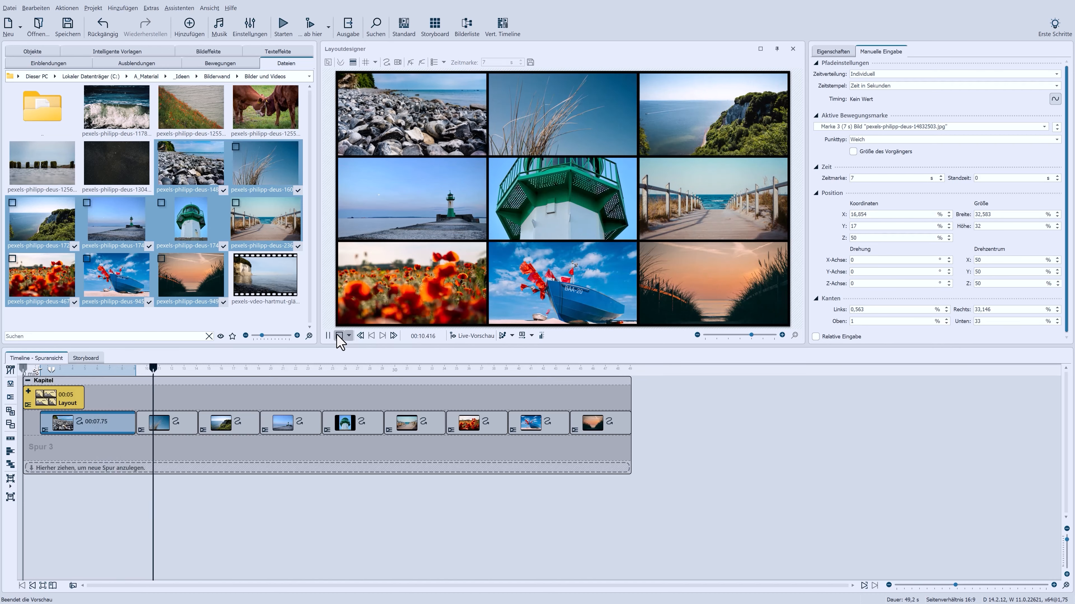
pyautogui.click(339, 336)
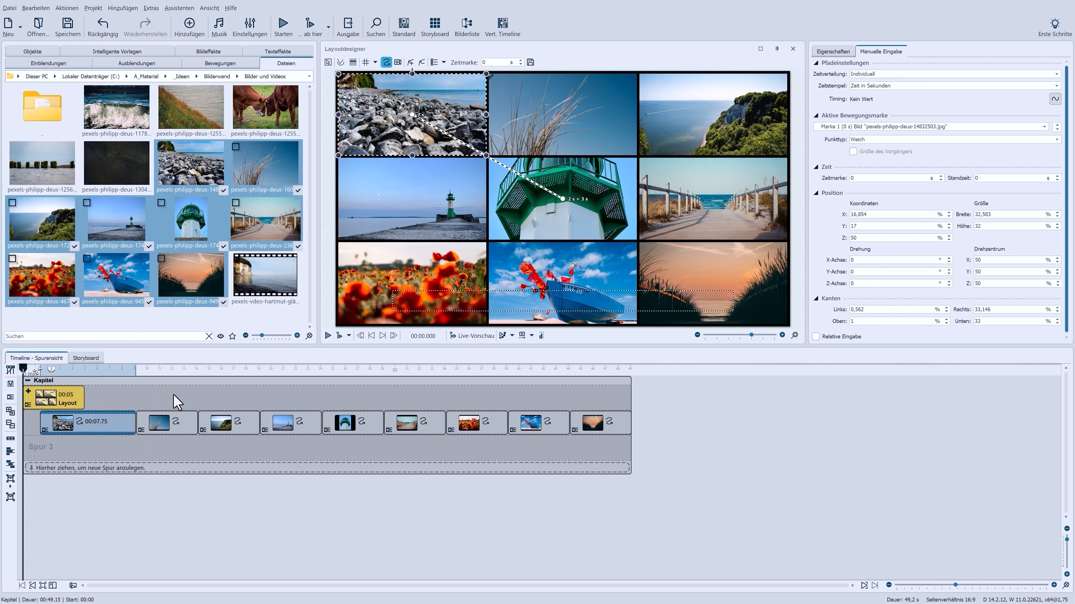
# Step: Add two motion marks to the beach grass picture and move the last mark back onto the picture's grid position
pyautogui.click(151, 425)
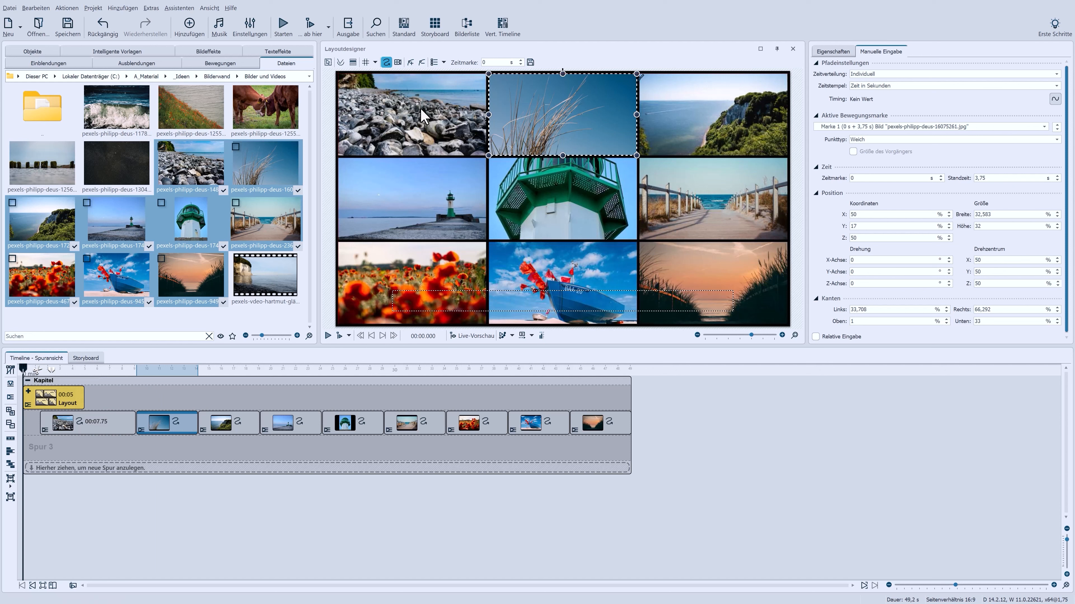
pyautogui.click(410, 63)
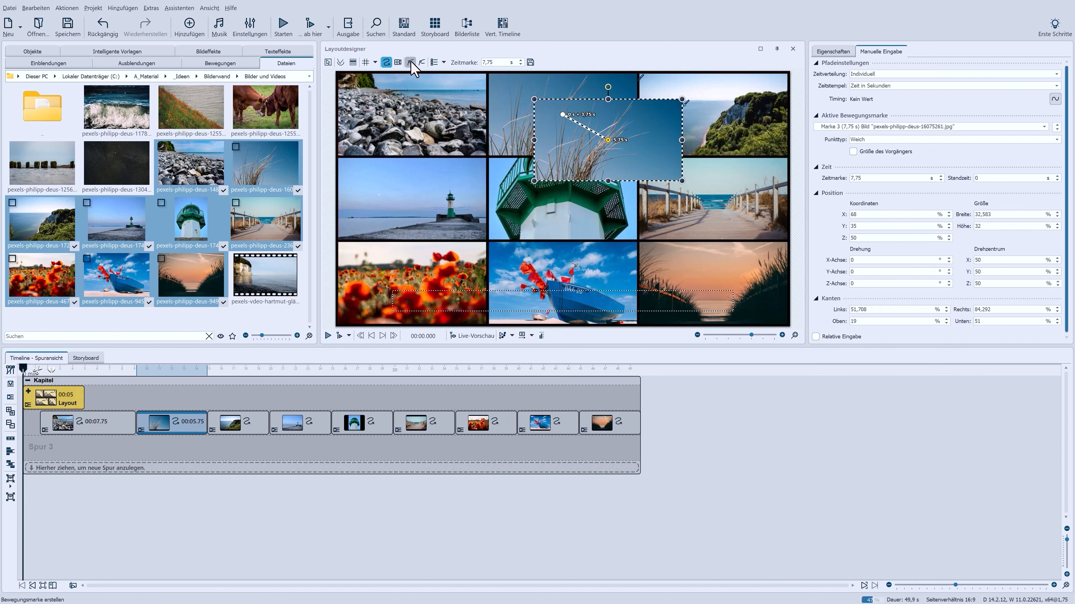
pyautogui.click(409, 62)
pyautogui.moveTo(683, 181); pyautogui.dragTo(600, 136)
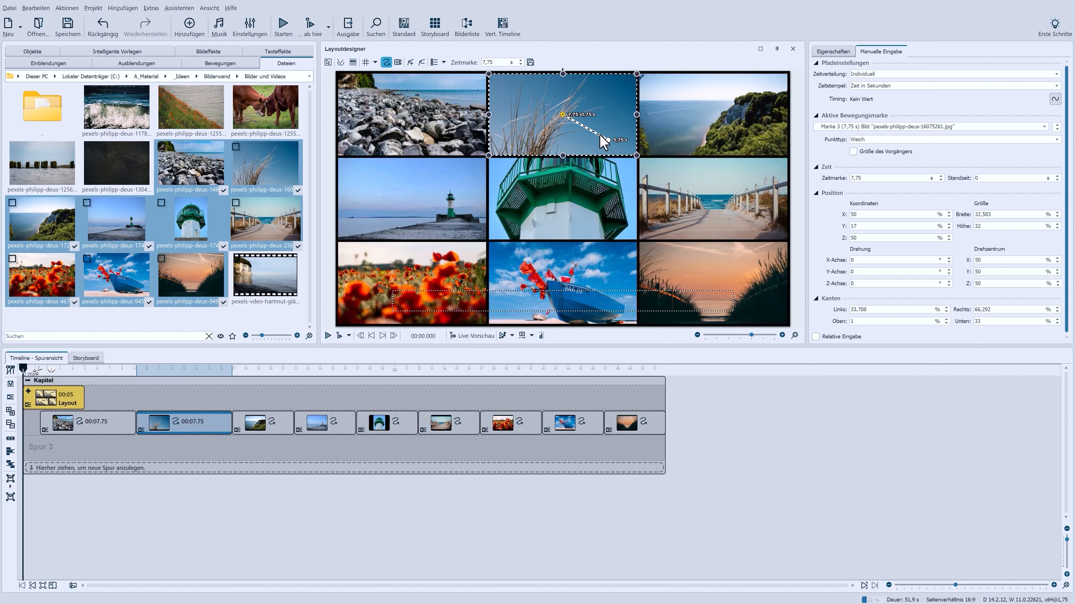
# Step: Set the Standzeit of Marke 1 of the beach grass picture to 0 s
pyautogui.click(1043, 126)
pyautogui.click(1012, 147)
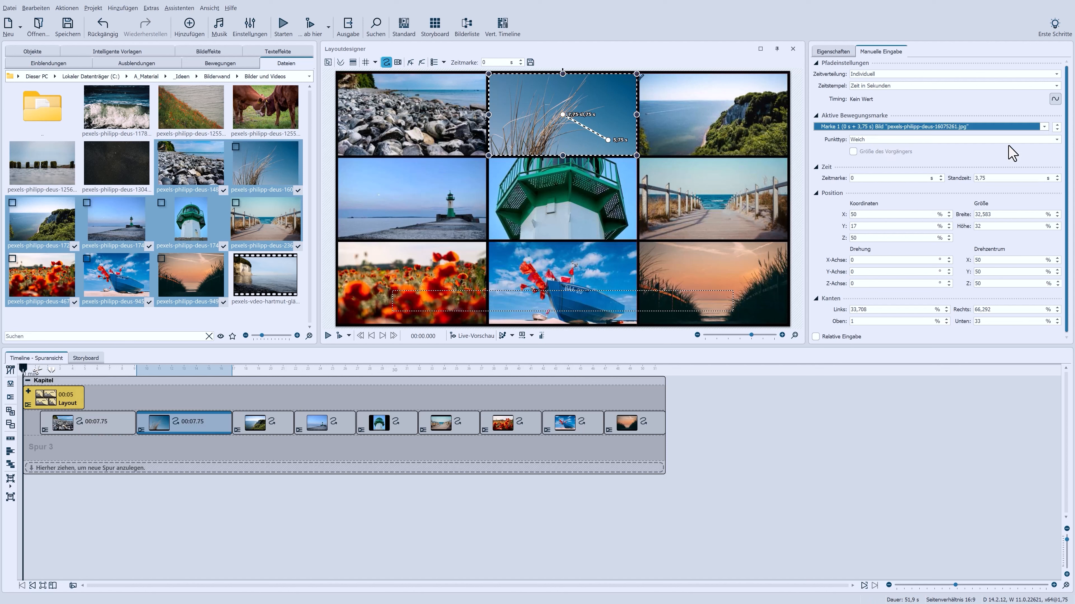
pyautogui.click(996, 178)
pyautogui.moveTo(995, 177); pyautogui.dragTo(960, 181)
pyautogui.write('0')
pyautogui.press('Return')
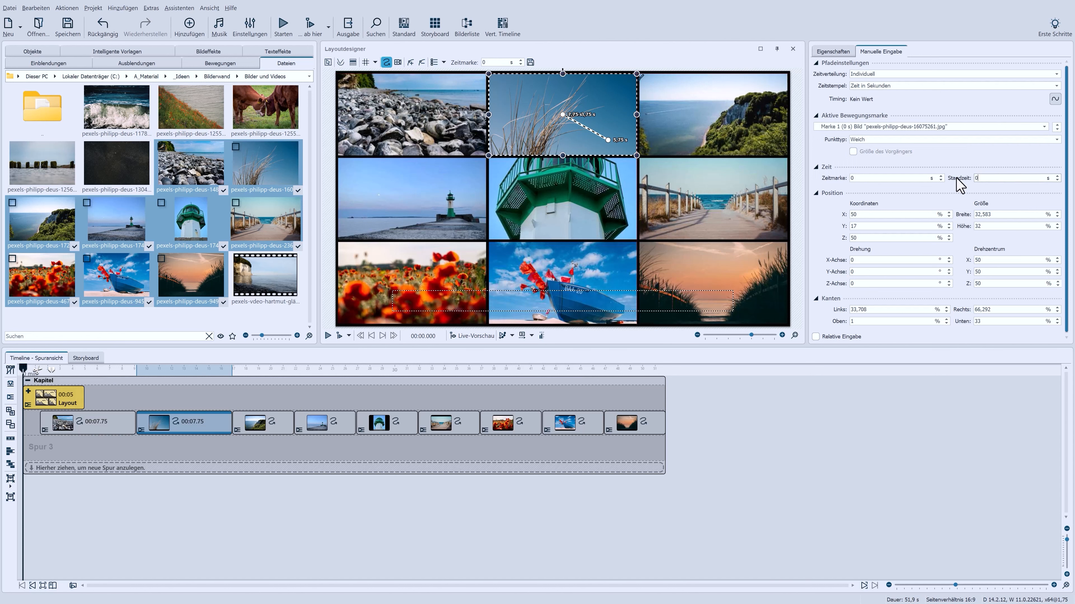
# Step: Make Marke 2 of the beach grass picture fill the frame with Breite and Höhe 100 % and X and Y 50 %
pyautogui.click(1043, 127)
pyautogui.click(979, 157)
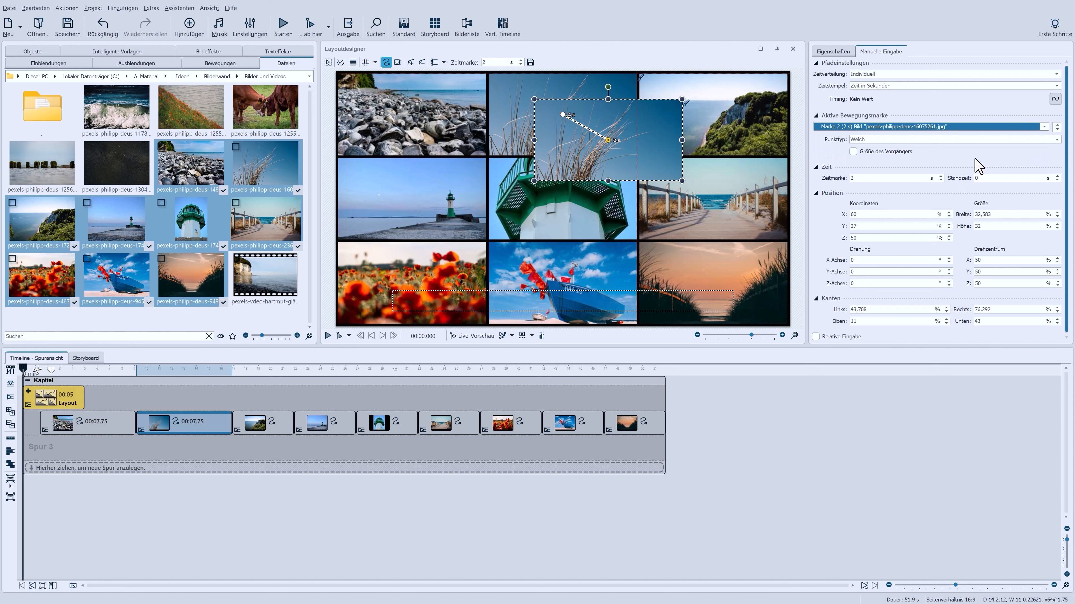
pyautogui.moveTo(991, 214); pyautogui.dragTo(957, 226)
pyautogui.write('10010')
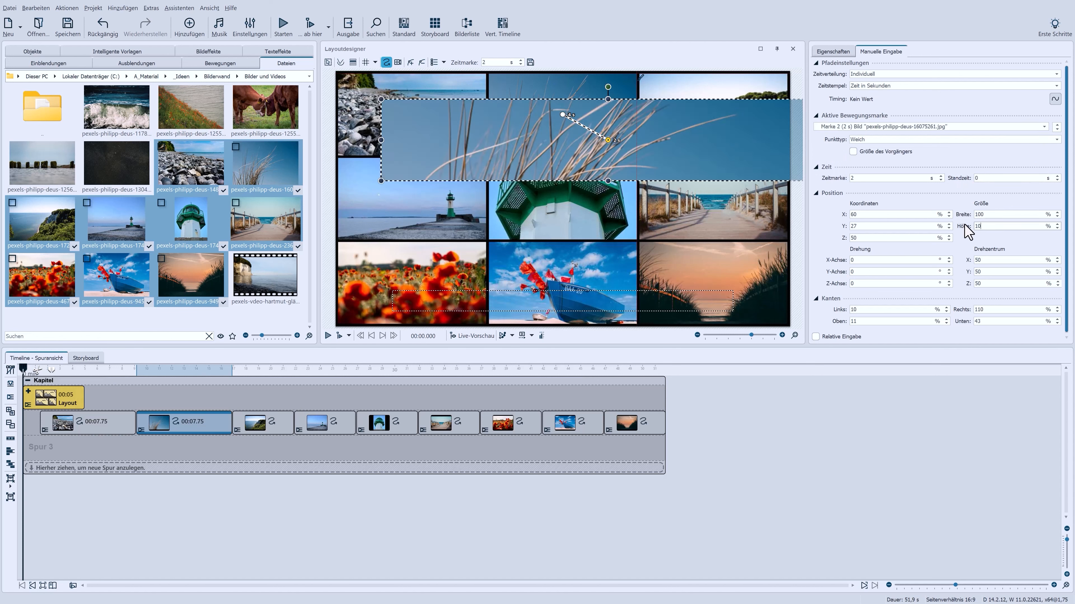
pyautogui.write('0')
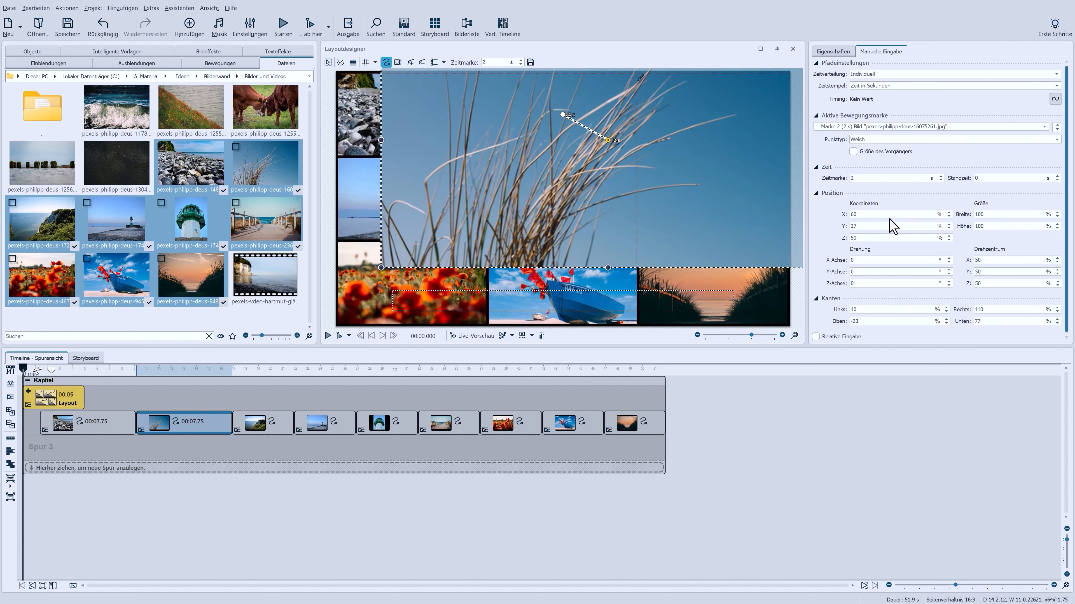
pyautogui.moveTo(872, 214); pyautogui.dragTo(842, 214)
pyautogui.write('50')
pyautogui.moveTo(851, 226); pyautogui.dragTo(874, 226)
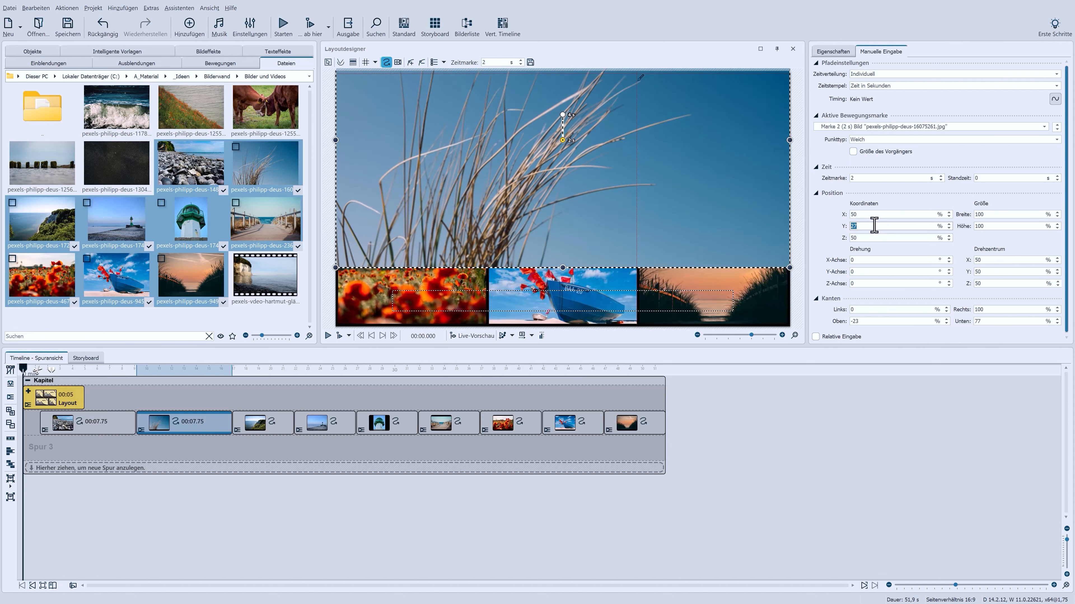
pyautogui.write('50')
pyautogui.press('Return')
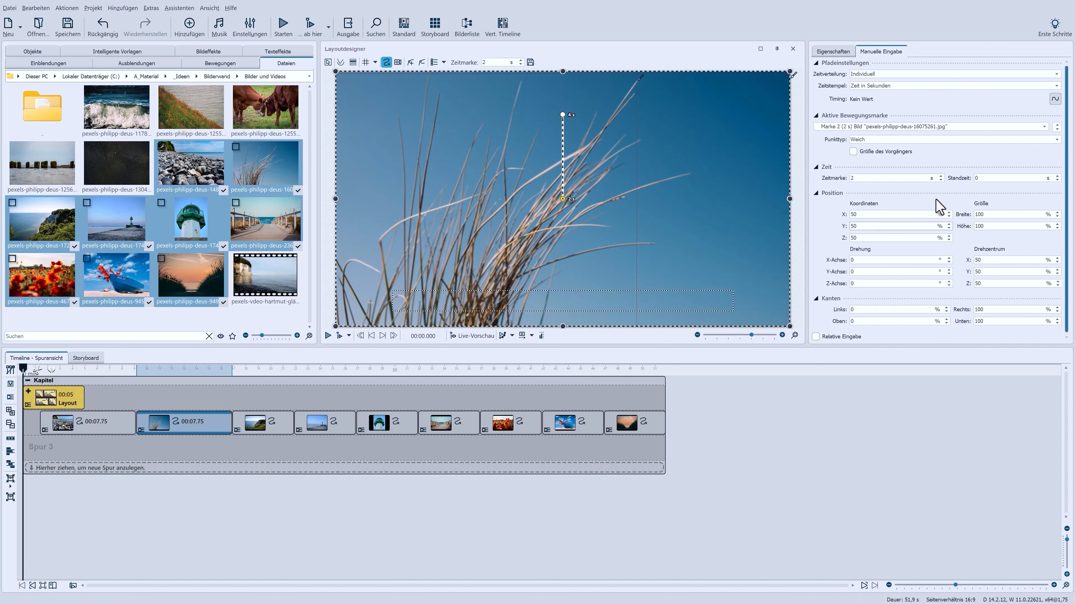
# Step: Set the Standzeit of the beach grass picture's Marke 2 to 3 s and switch to Marke 3
pyautogui.doubleClick(973, 178)
pyautogui.press('Return')
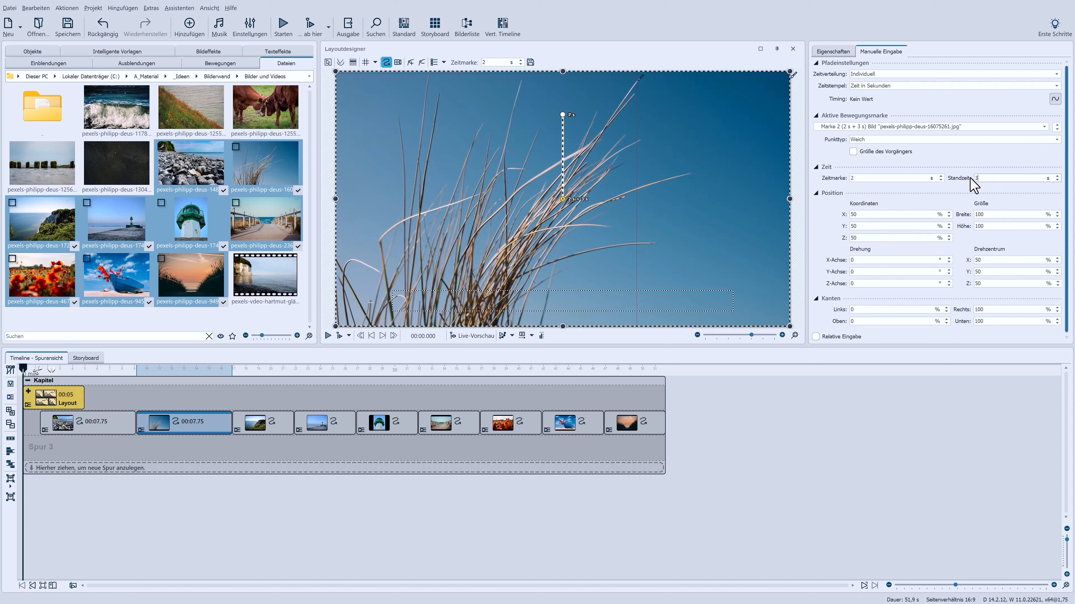
pyautogui.click(1044, 127)
pyautogui.click(954, 171)
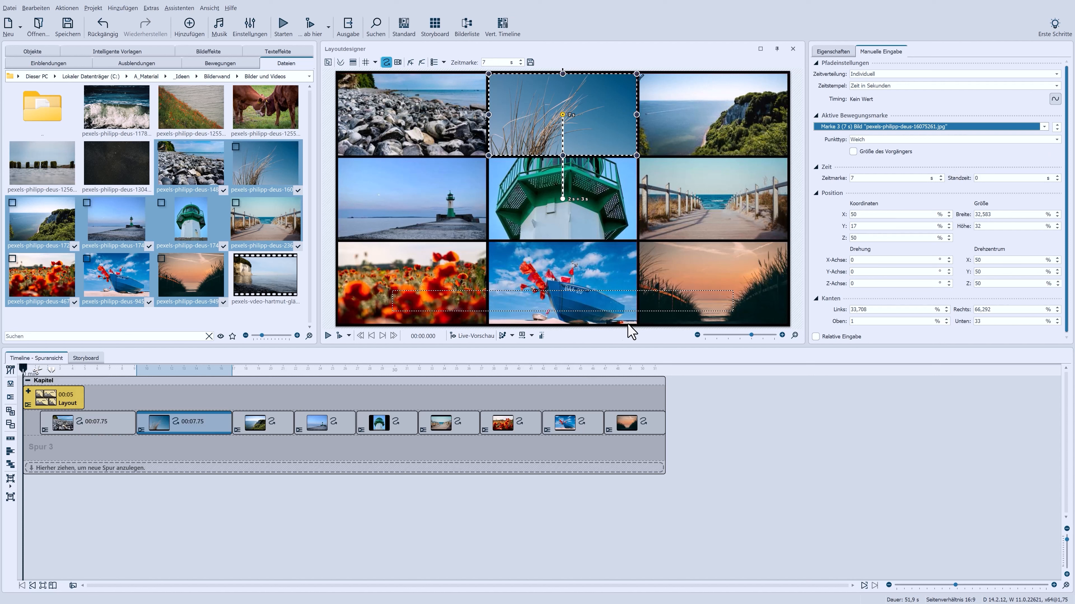
# Step: Add two motion marks to the coastal cliff picture and move the last mark back onto the picture's grid position
pyautogui.click(257, 423)
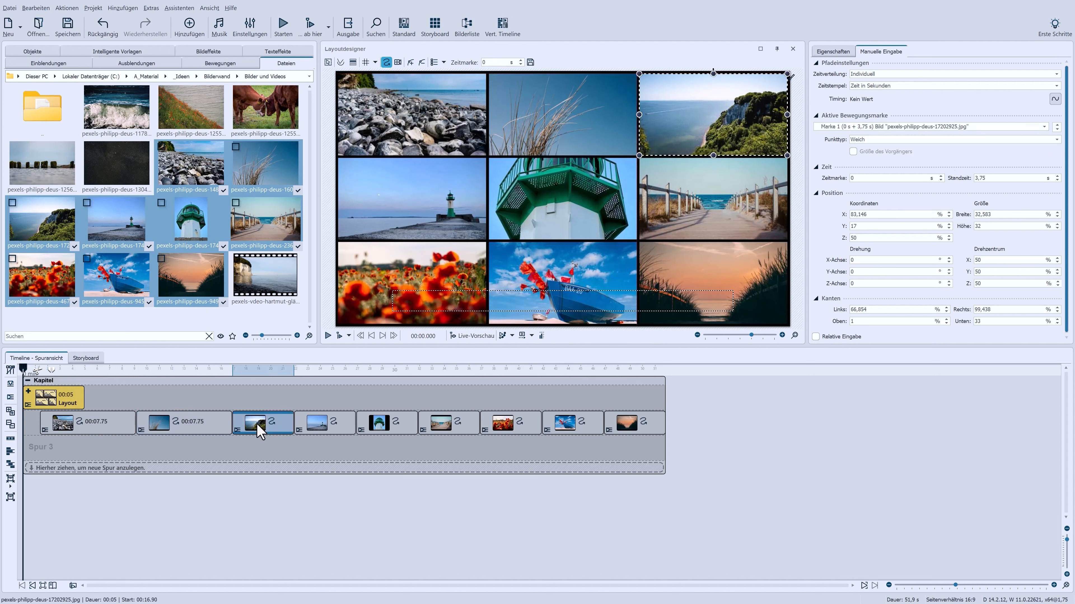
pyautogui.click(410, 63)
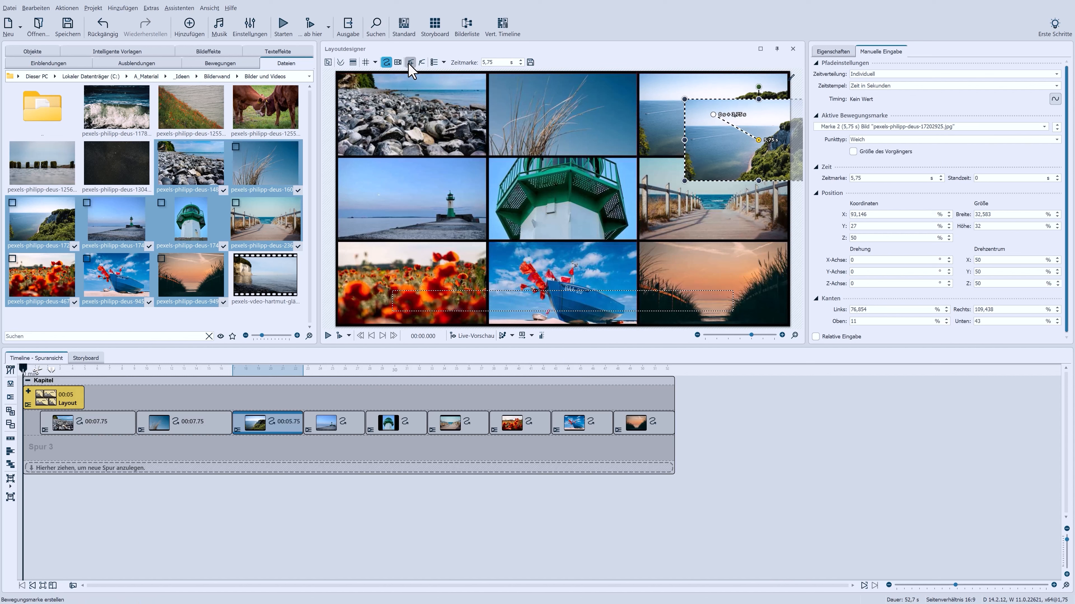
pyautogui.click(410, 62)
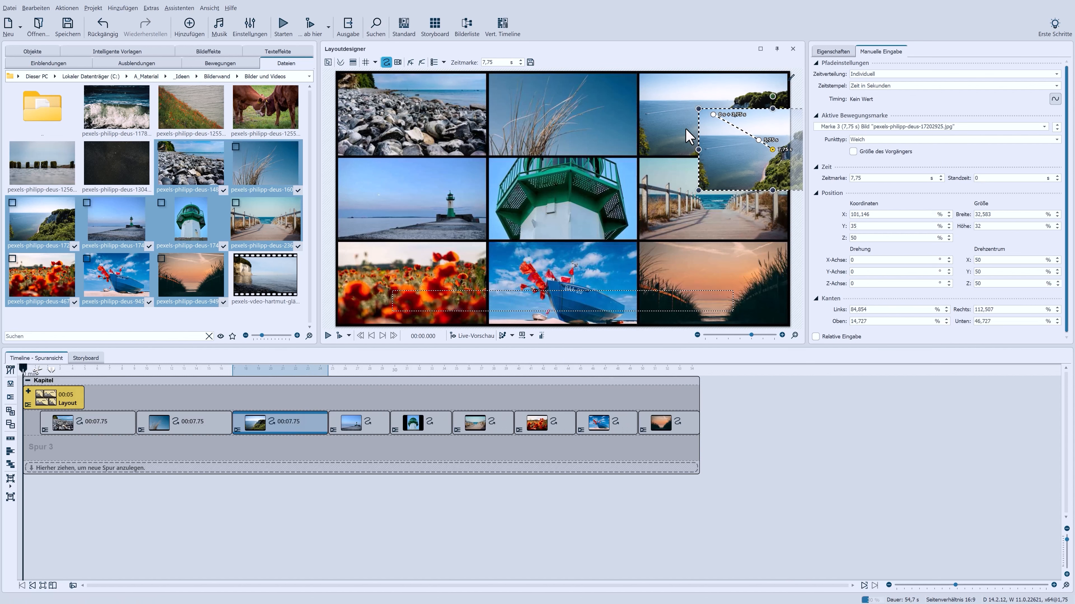
pyautogui.moveTo(685, 129); pyautogui.dragTo(674, 130)
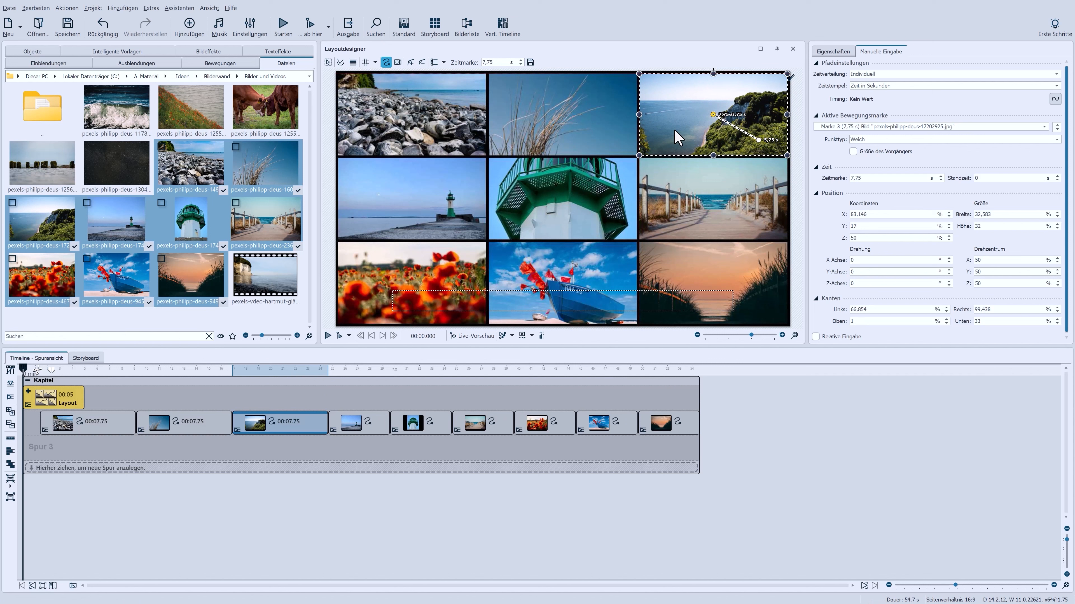
# Step: Set the Standzeit of Marke 1 of the coastal cliff picture to 0 s
pyautogui.click(1044, 126)
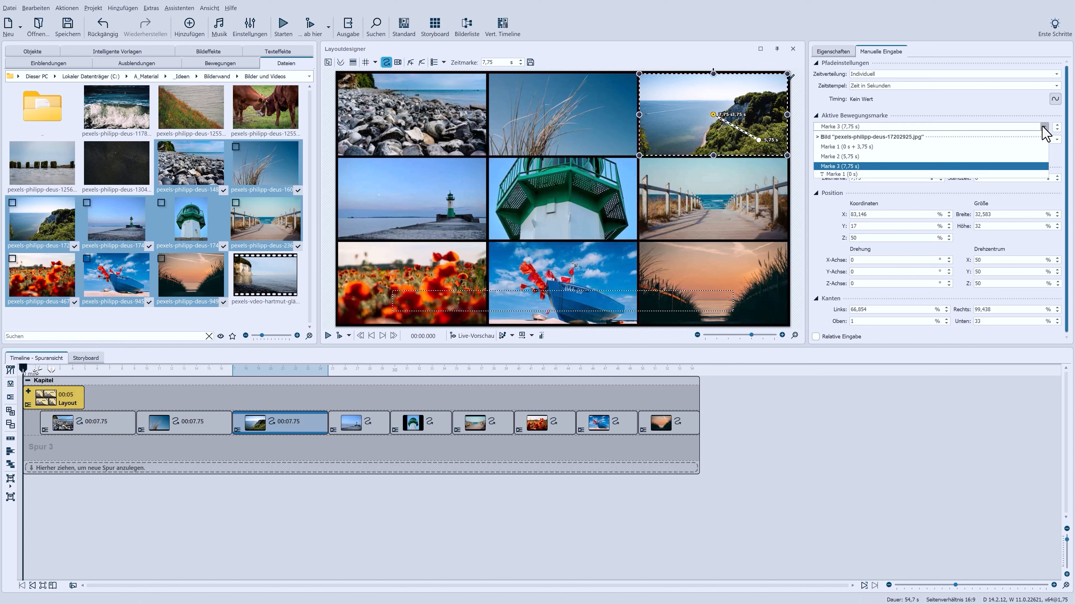
pyautogui.click(1026, 146)
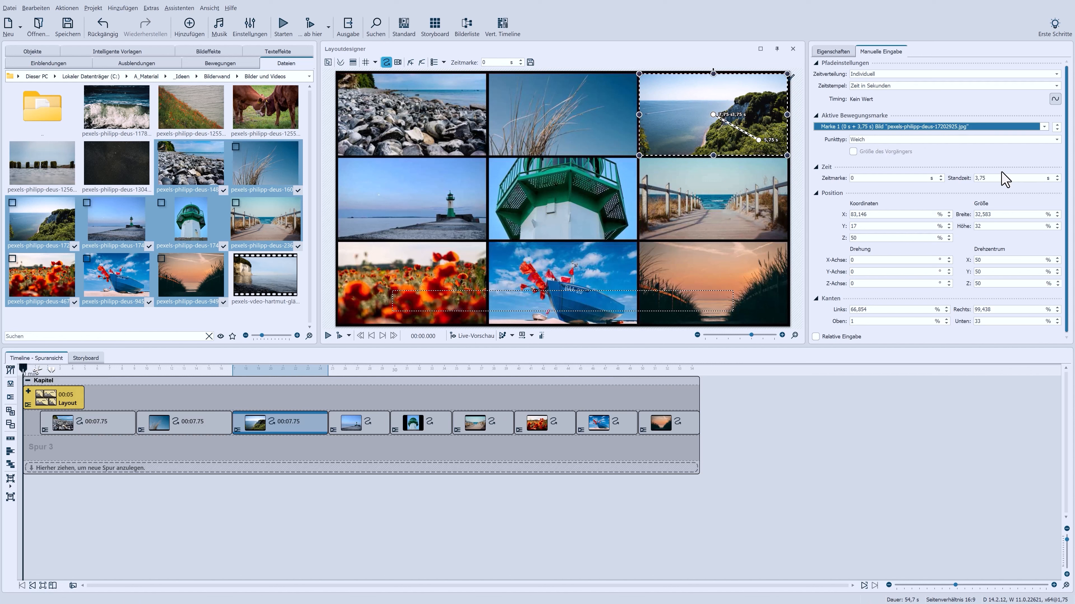
pyautogui.doubleClick(978, 179)
pyautogui.write('0')
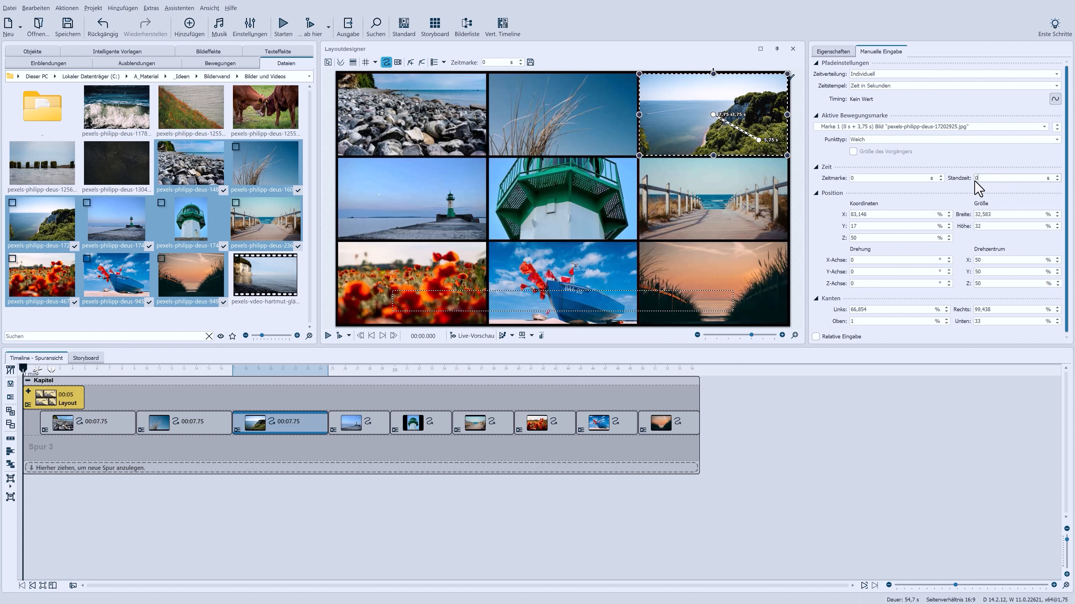
# Step: Enlarge Marke 2 of the coastal cliff picture to 100 % Breite and 100 % Höhe
pyautogui.click(1044, 126)
pyautogui.click(999, 157)
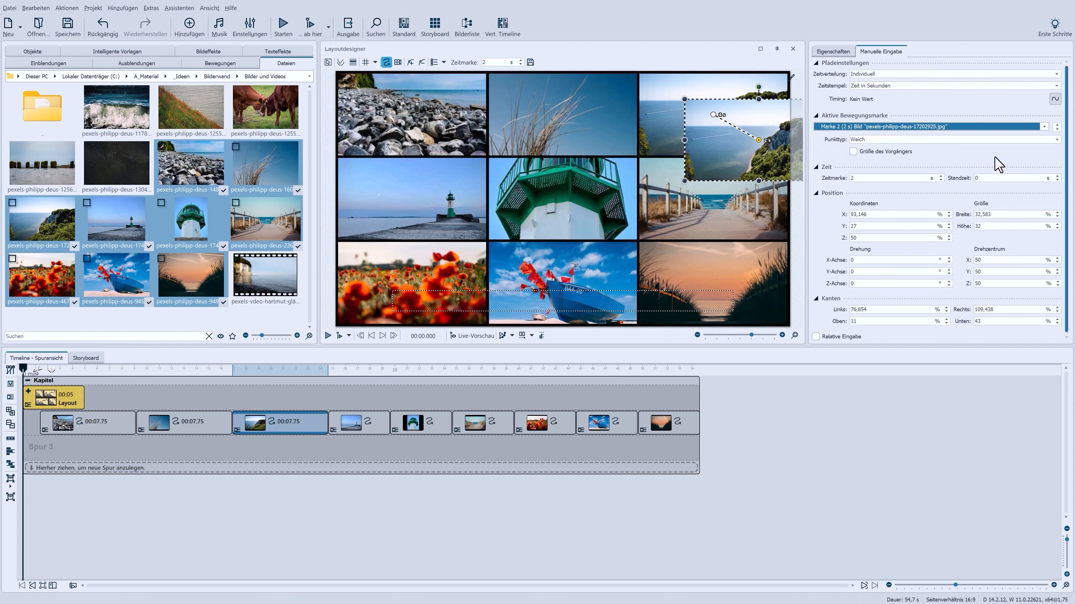
pyautogui.doubleClick(986, 214)
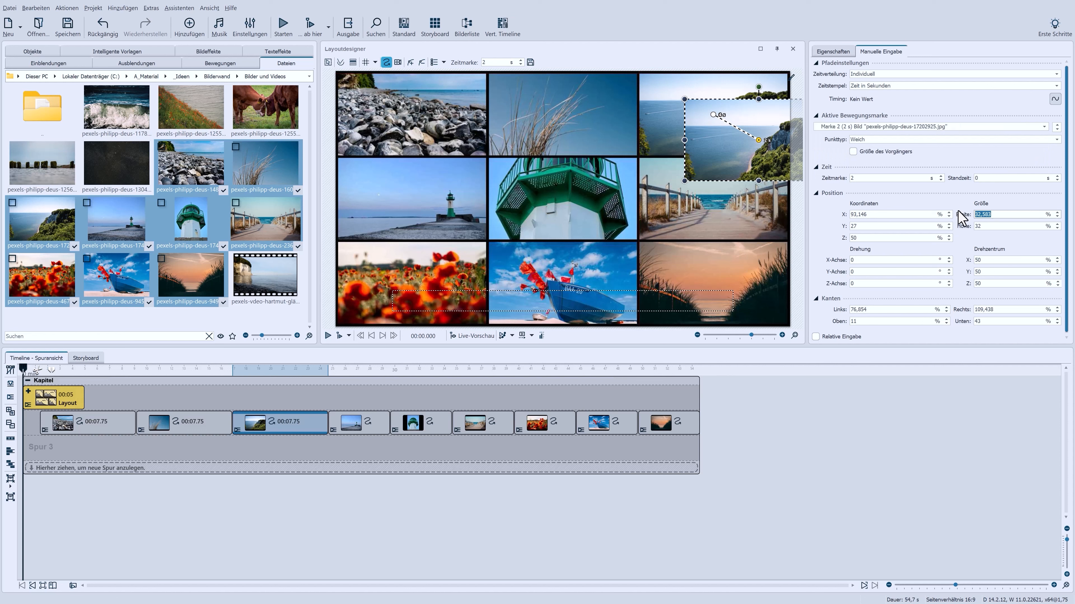
pyautogui.write('100')
pyautogui.press('Return')
pyautogui.doubleClick(975, 226)
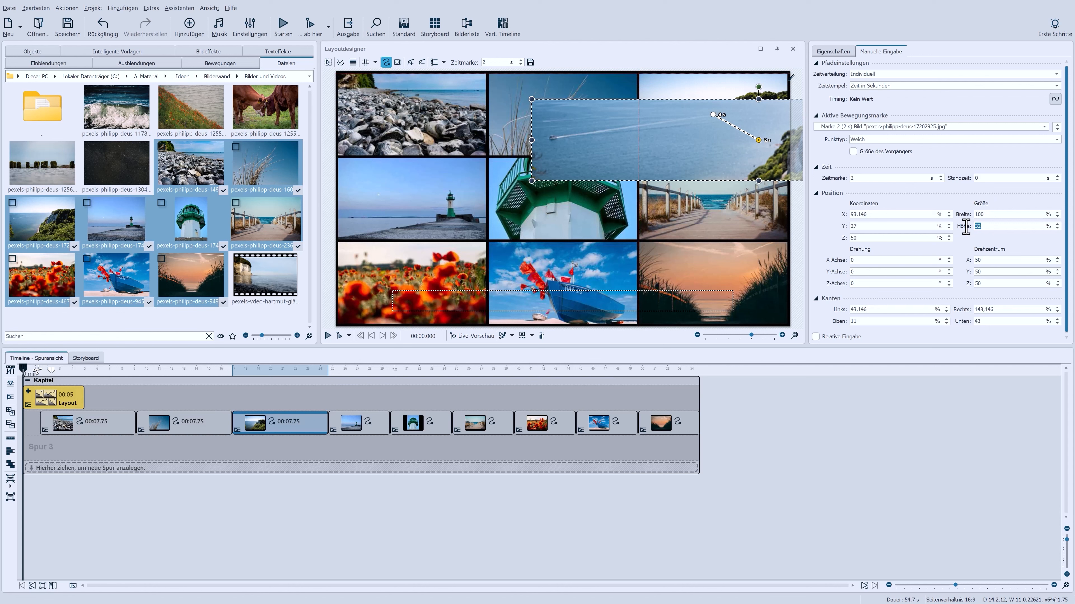
pyautogui.write('100')
pyautogui.press('Return')
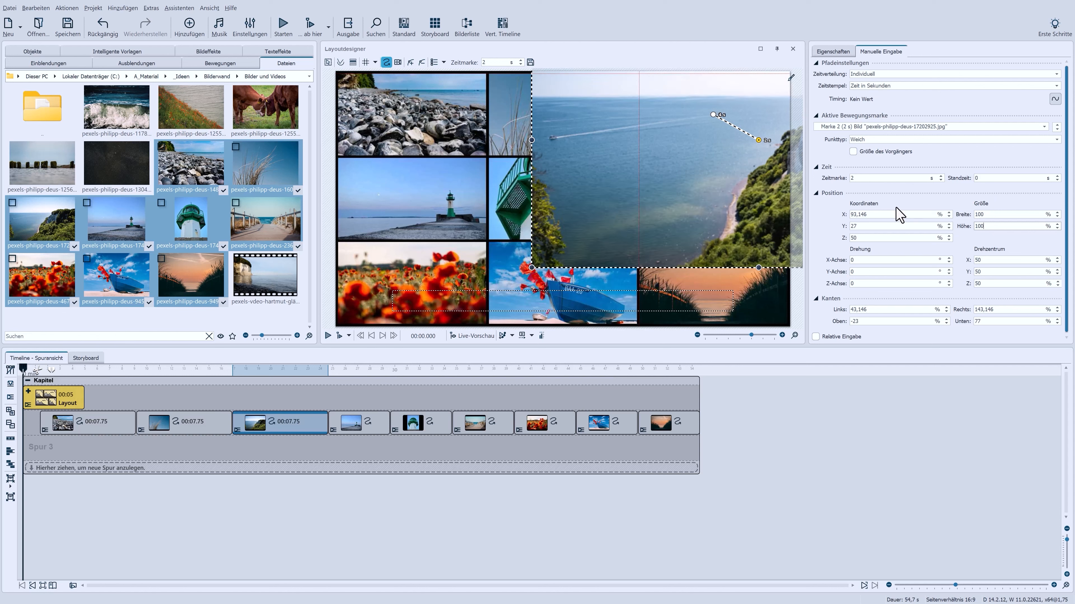
# Step: Center Marke 2 of the coastal cliff picture in the frame with X and Y at 50 %
pyautogui.doubleClick(868, 214)
pyautogui.write('50')
pyautogui.press('Return')
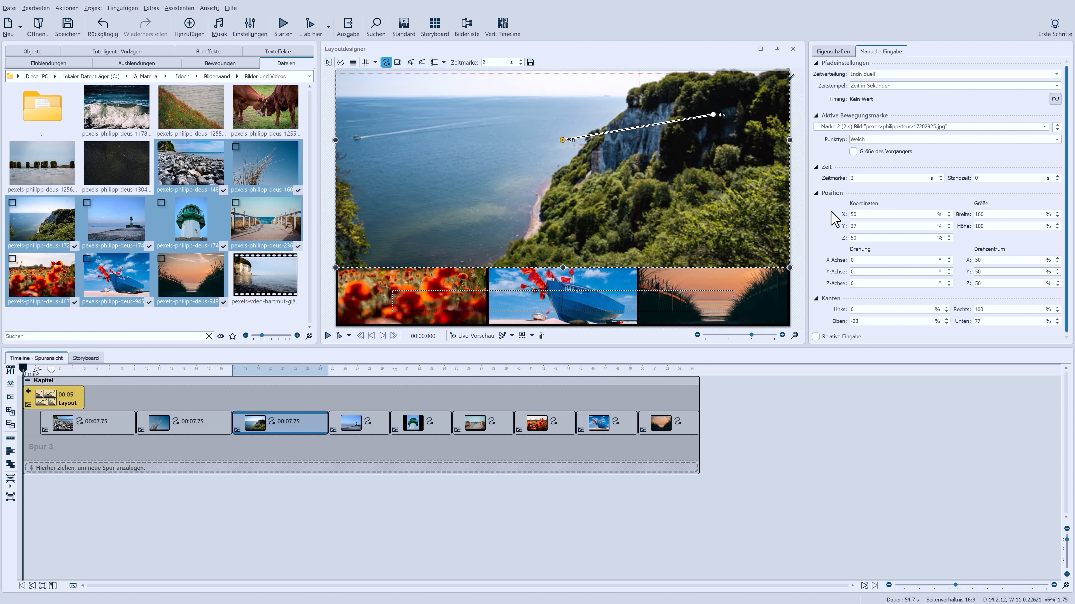
pyautogui.doubleClick(858, 227)
pyautogui.write('50')
pyautogui.press('Return')
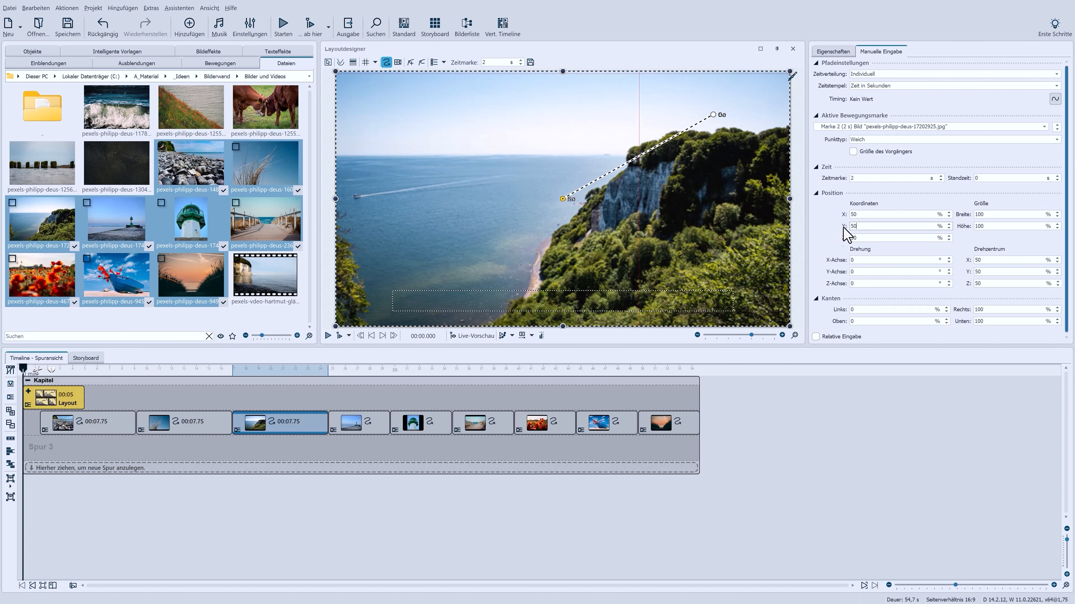
# Step: Set the Standzeit of the coastal cliff picture's Marke 2 to 3 s and switch to Marke 3
pyautogui.click(969, 177)
pyautogui.write('3')
pyautogui.click(1044, 127)
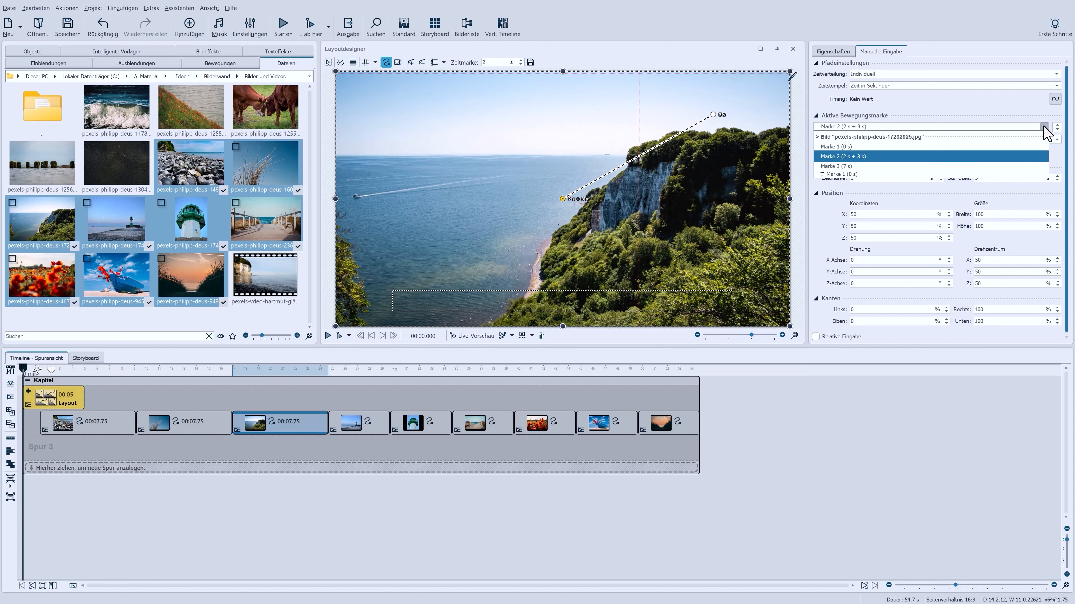
pyautogui.click(999, 166)
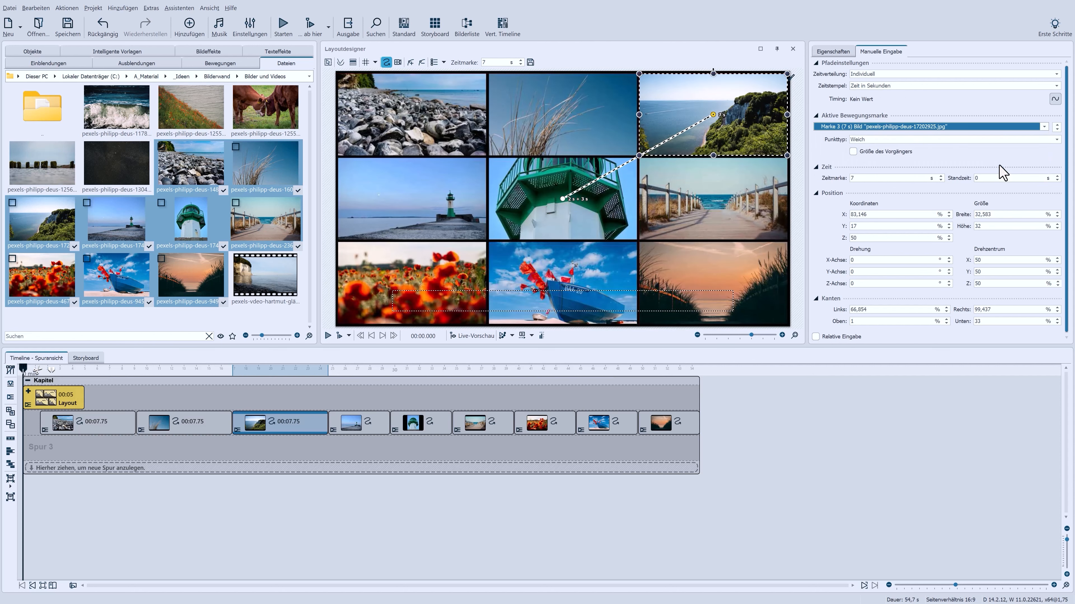